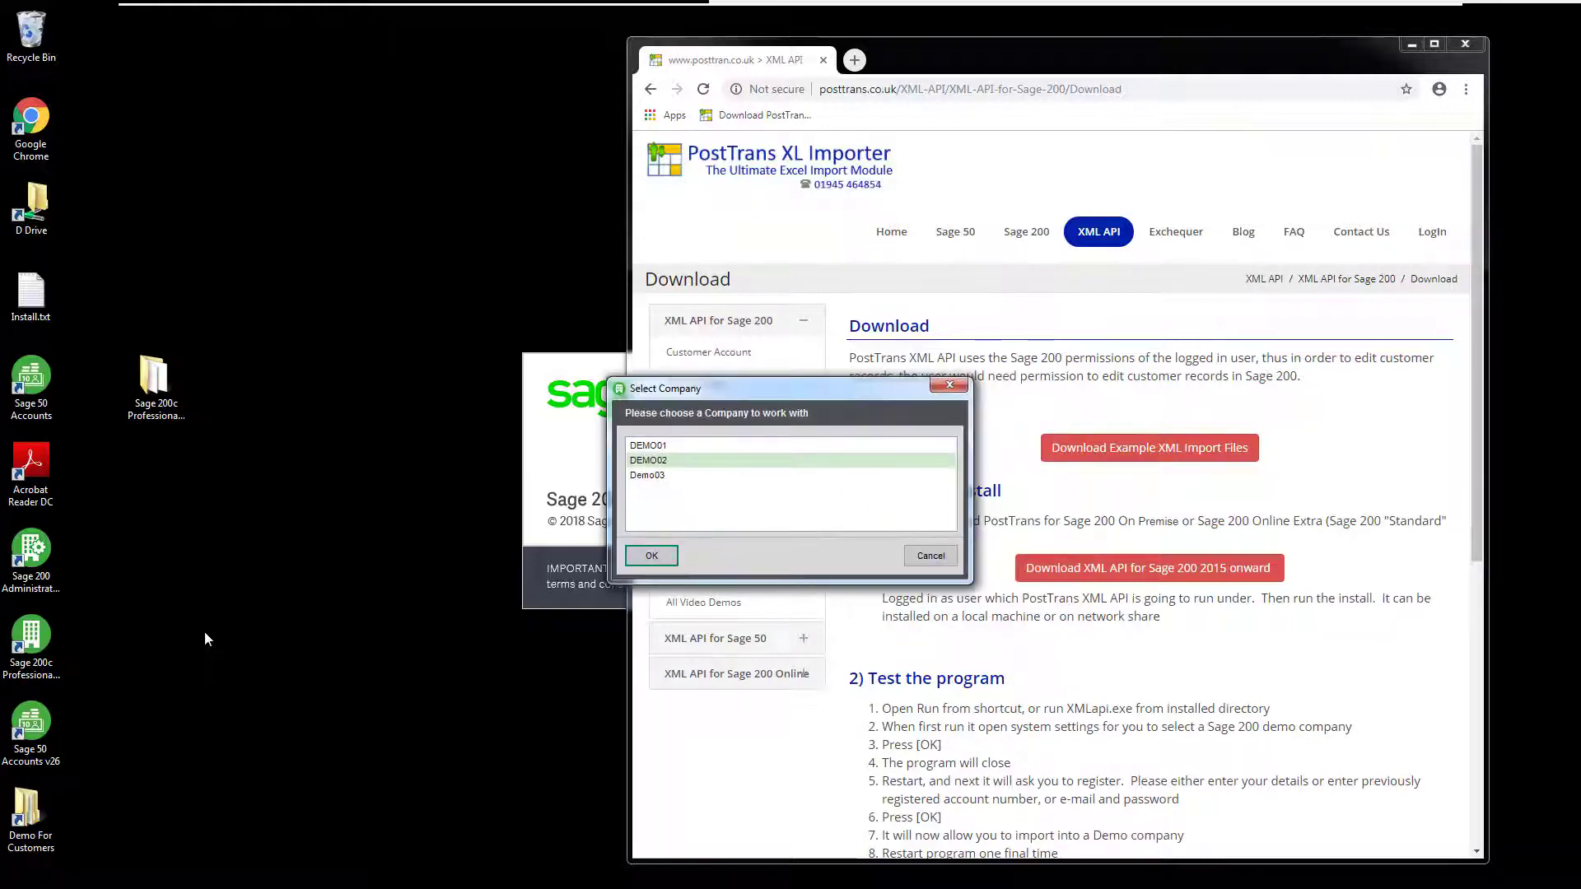
Step: Open the Demo03 company in Sage 200
left_click(671, 484)
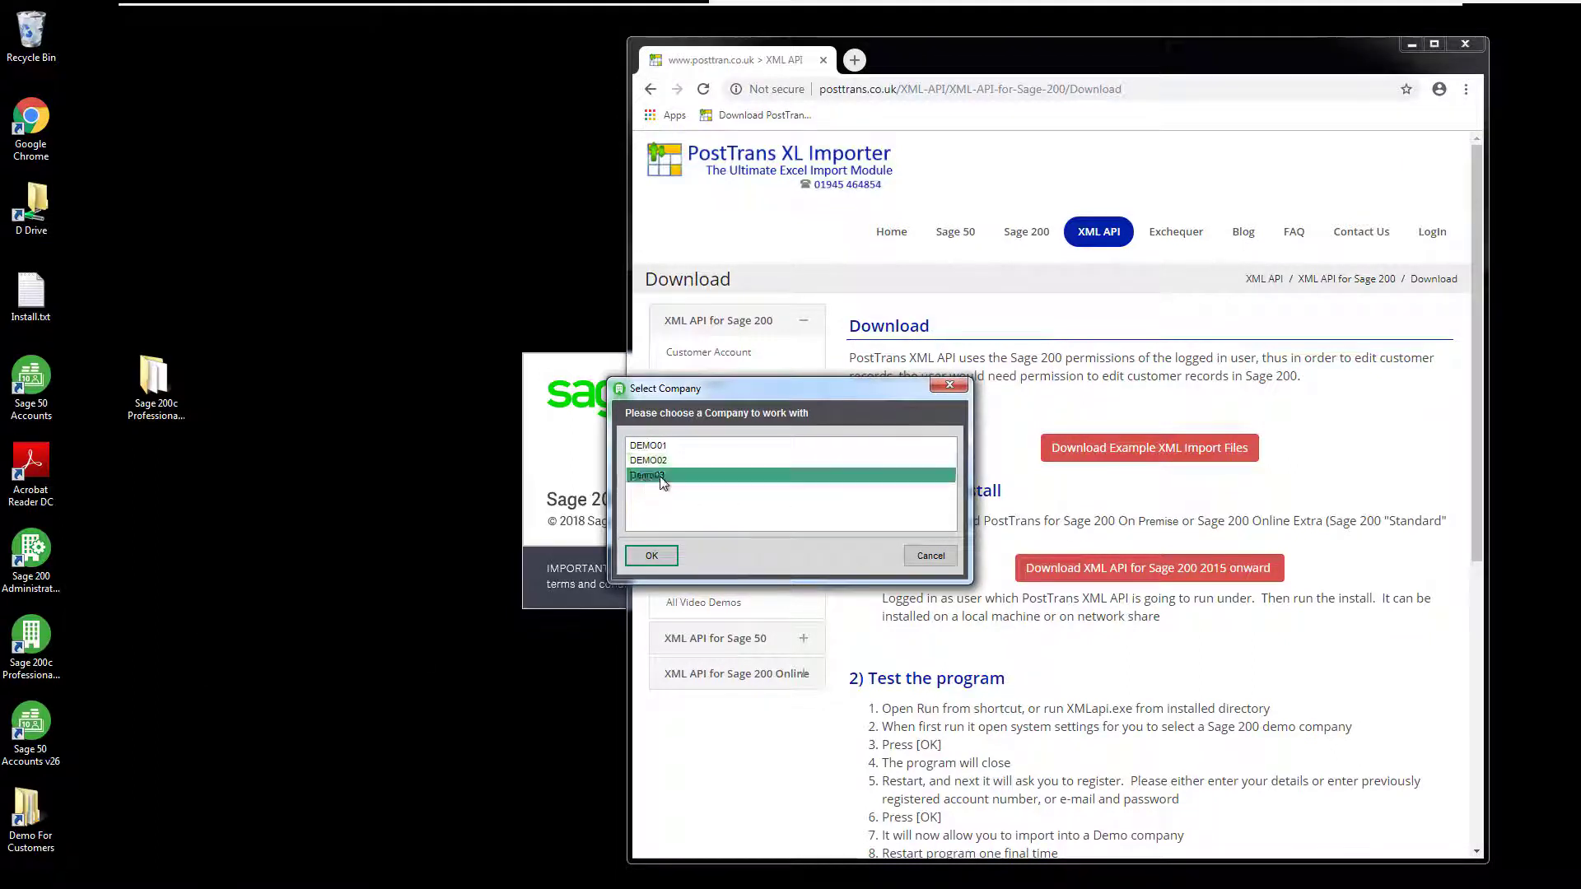
left_click(653, 558)
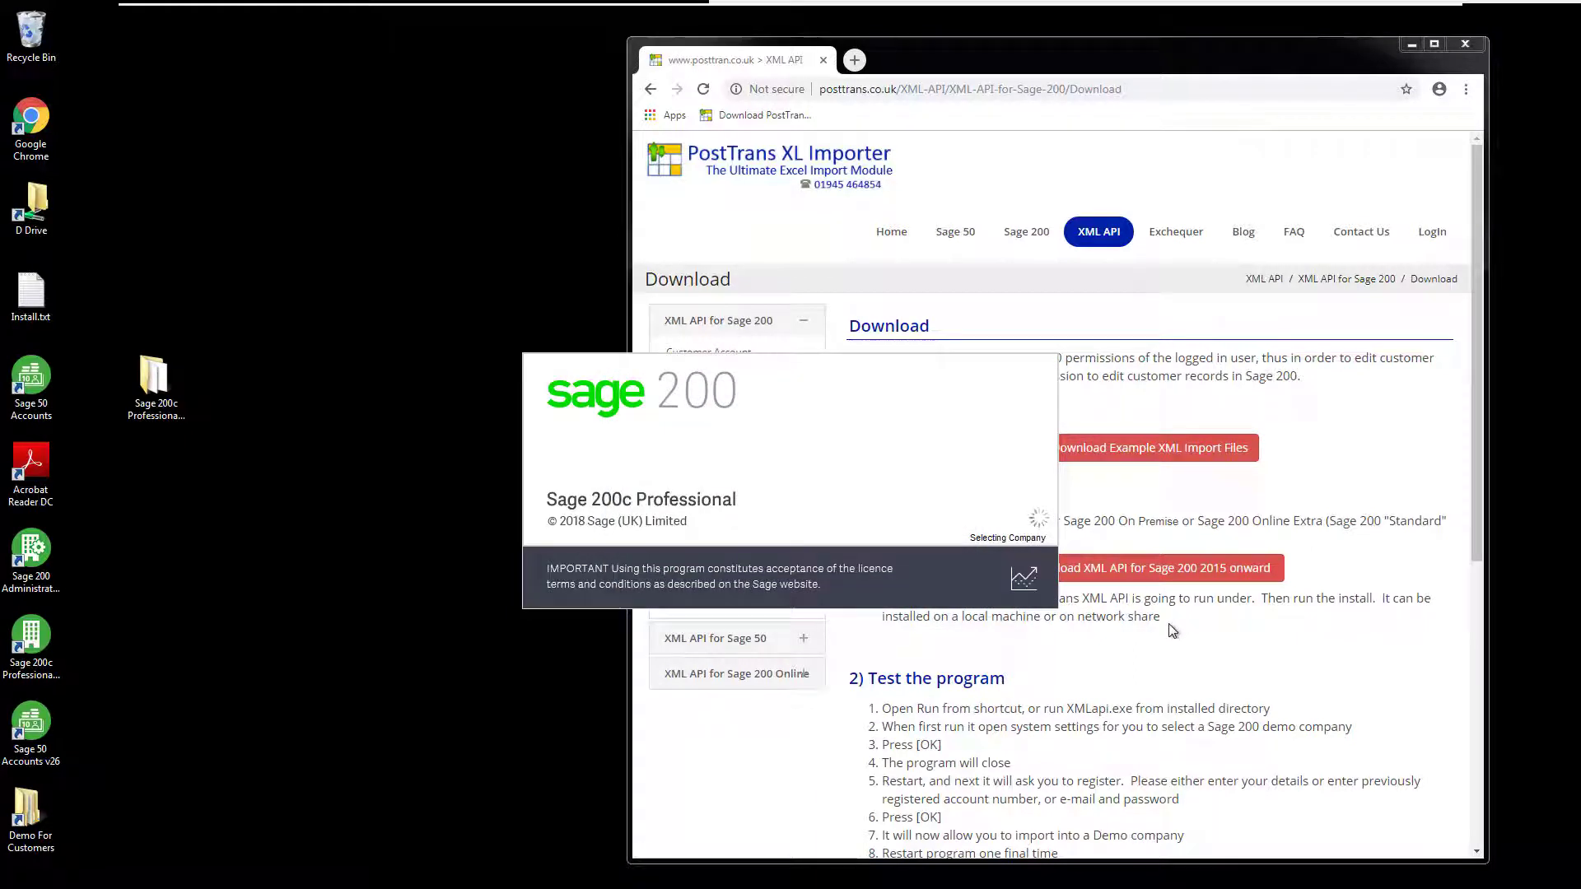
Step: Download the XML API for Sage 200 2015 onward installer from the PostTrans website and run PostTransXML_API.msi
left_click(1105, 665)
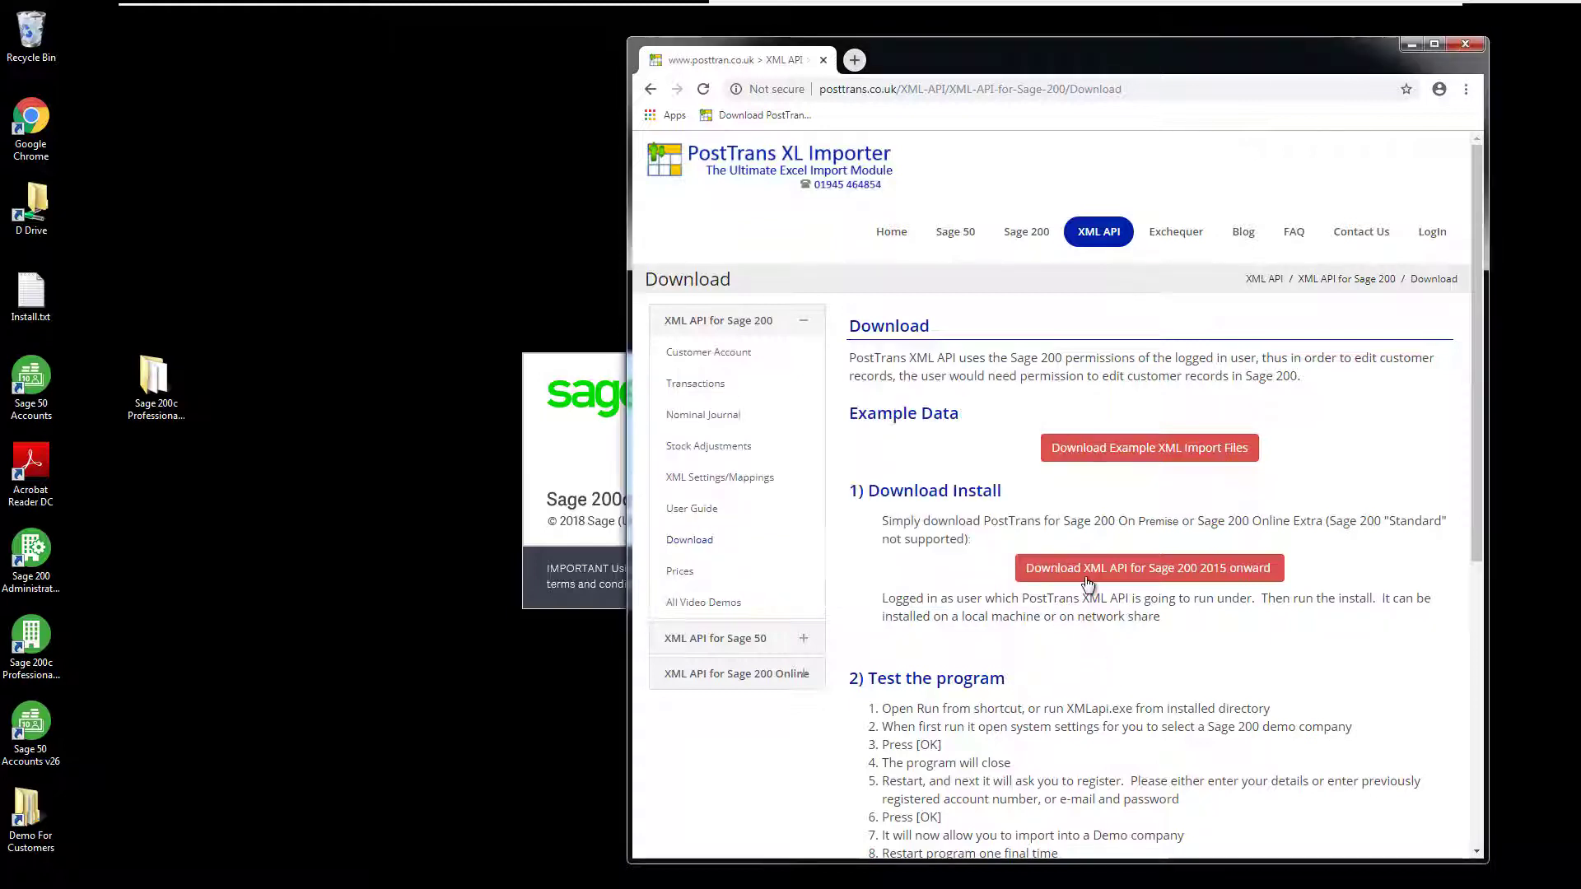
left_click(1086, 578)
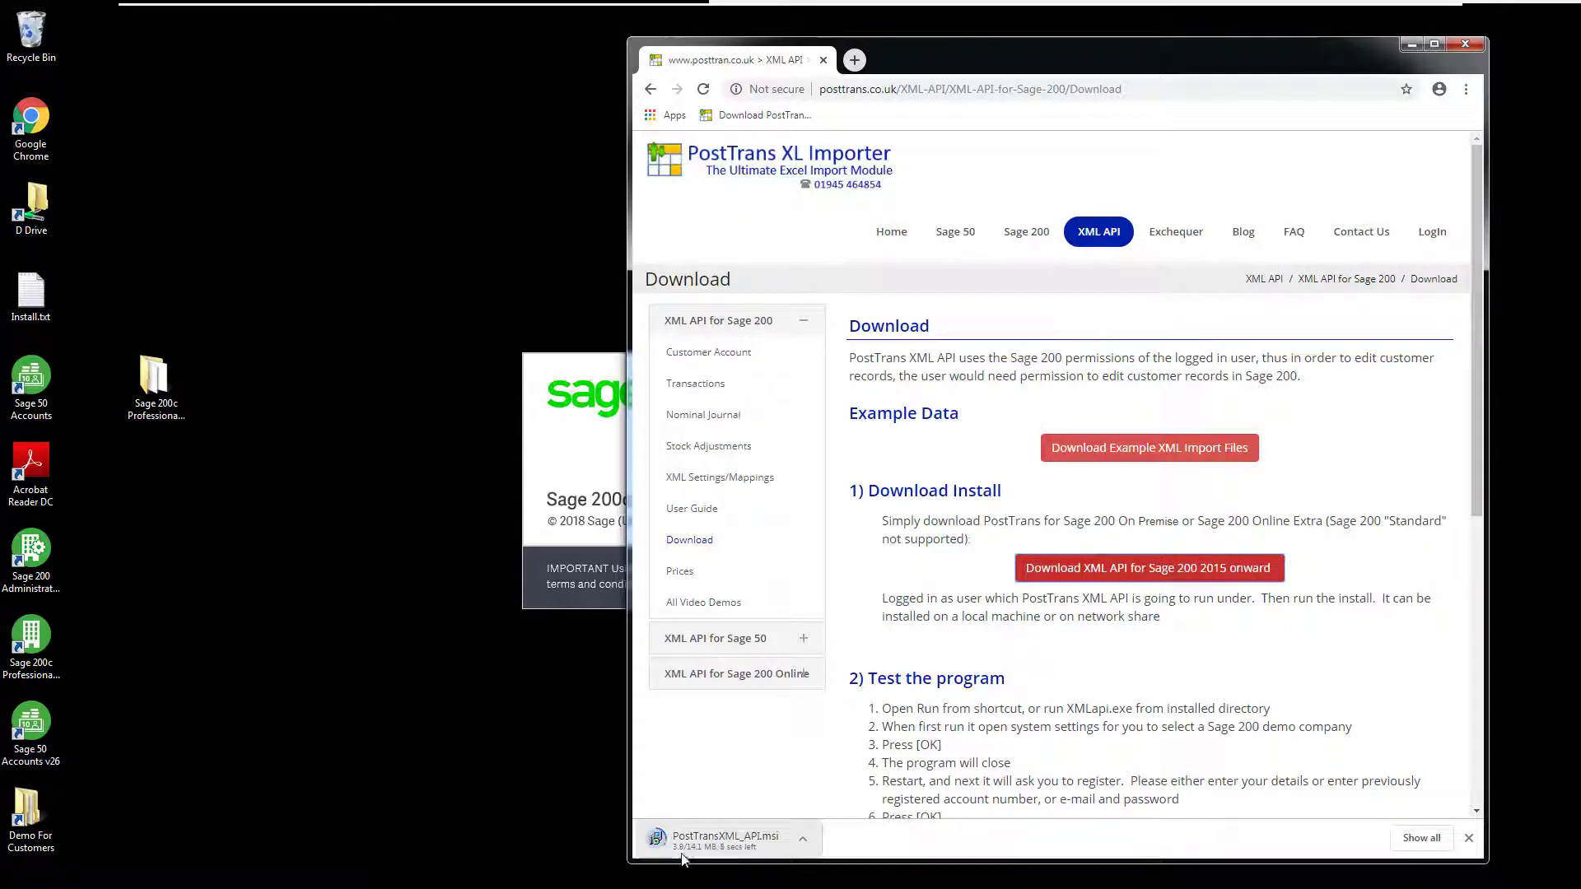
left_click(742, 848)
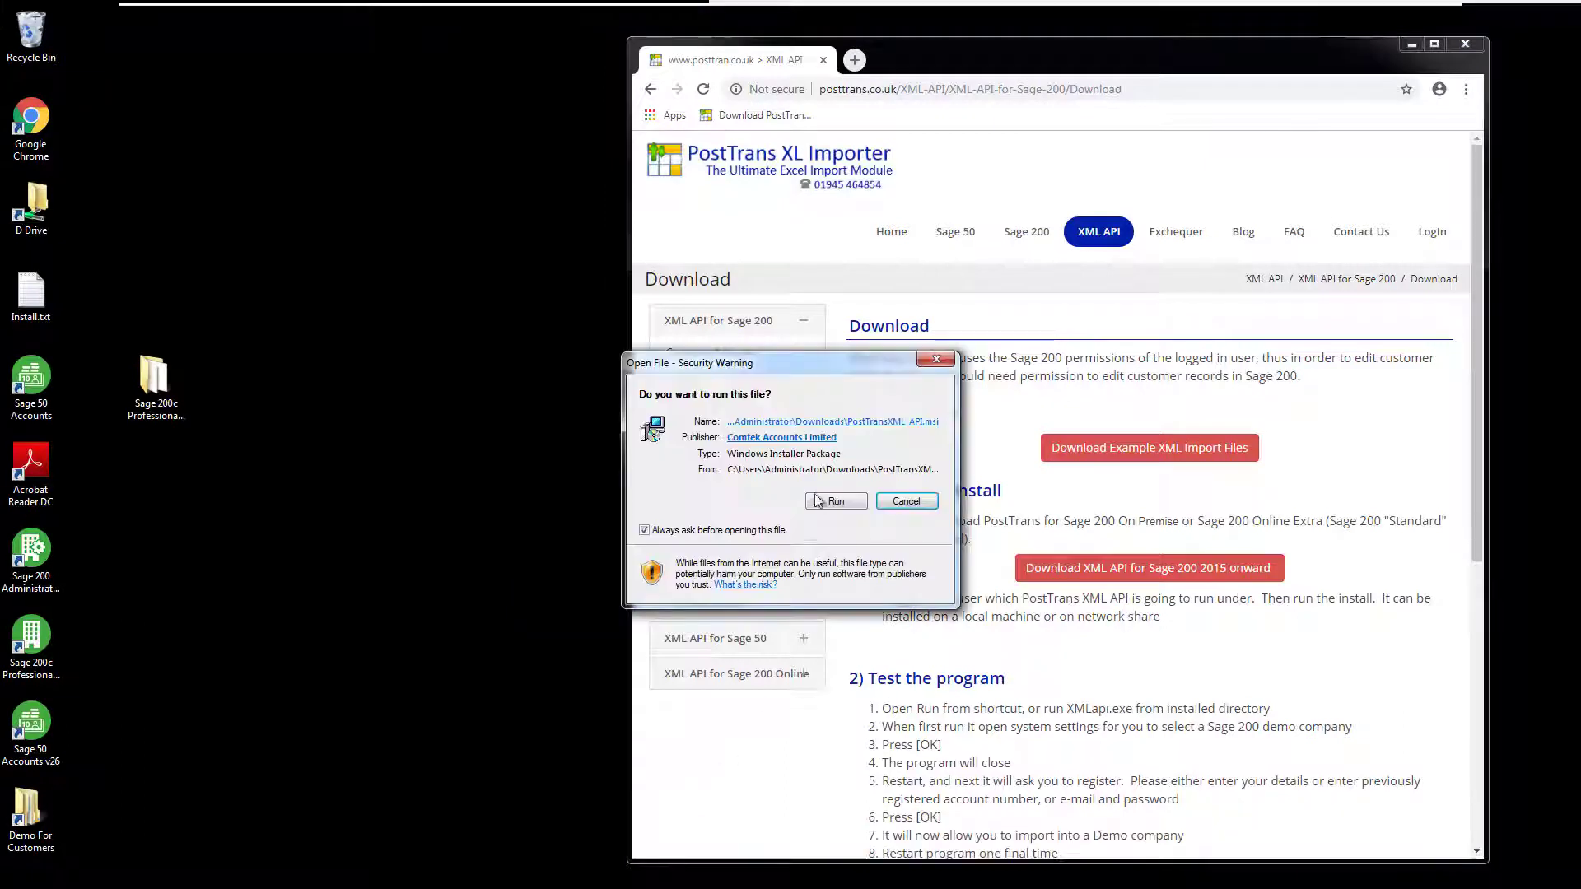
left_click(827, 503)
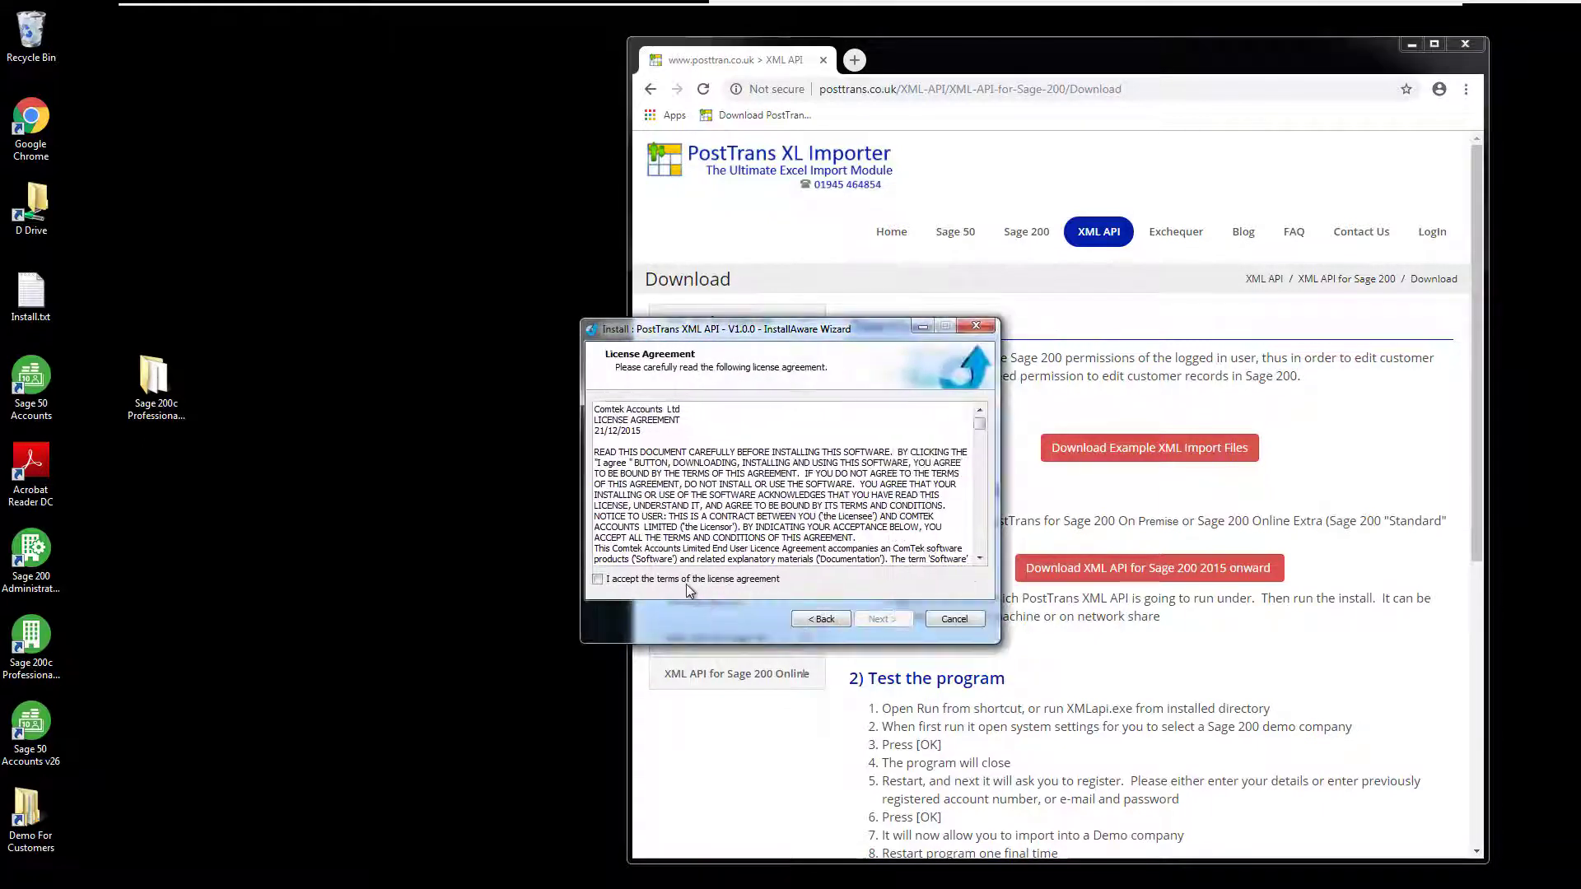
Step: Install PostTrans XML API with the license agreement accepted, the default destination folder and the Sage 200 2017 version
left_click(685, 580)
left_click(882, 619)
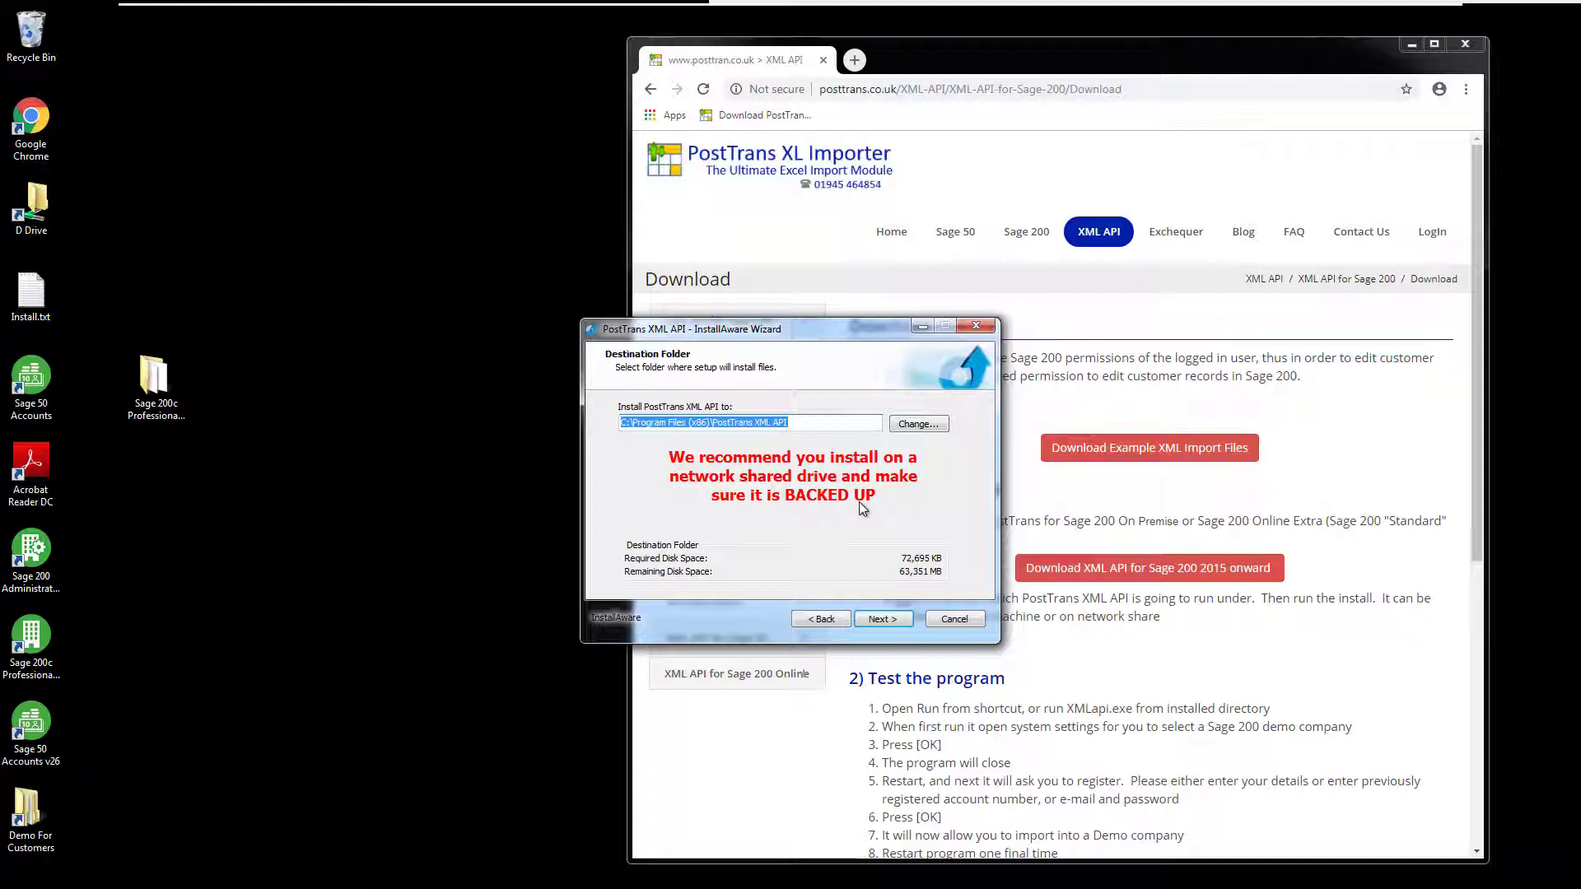
left_click(887, 622)
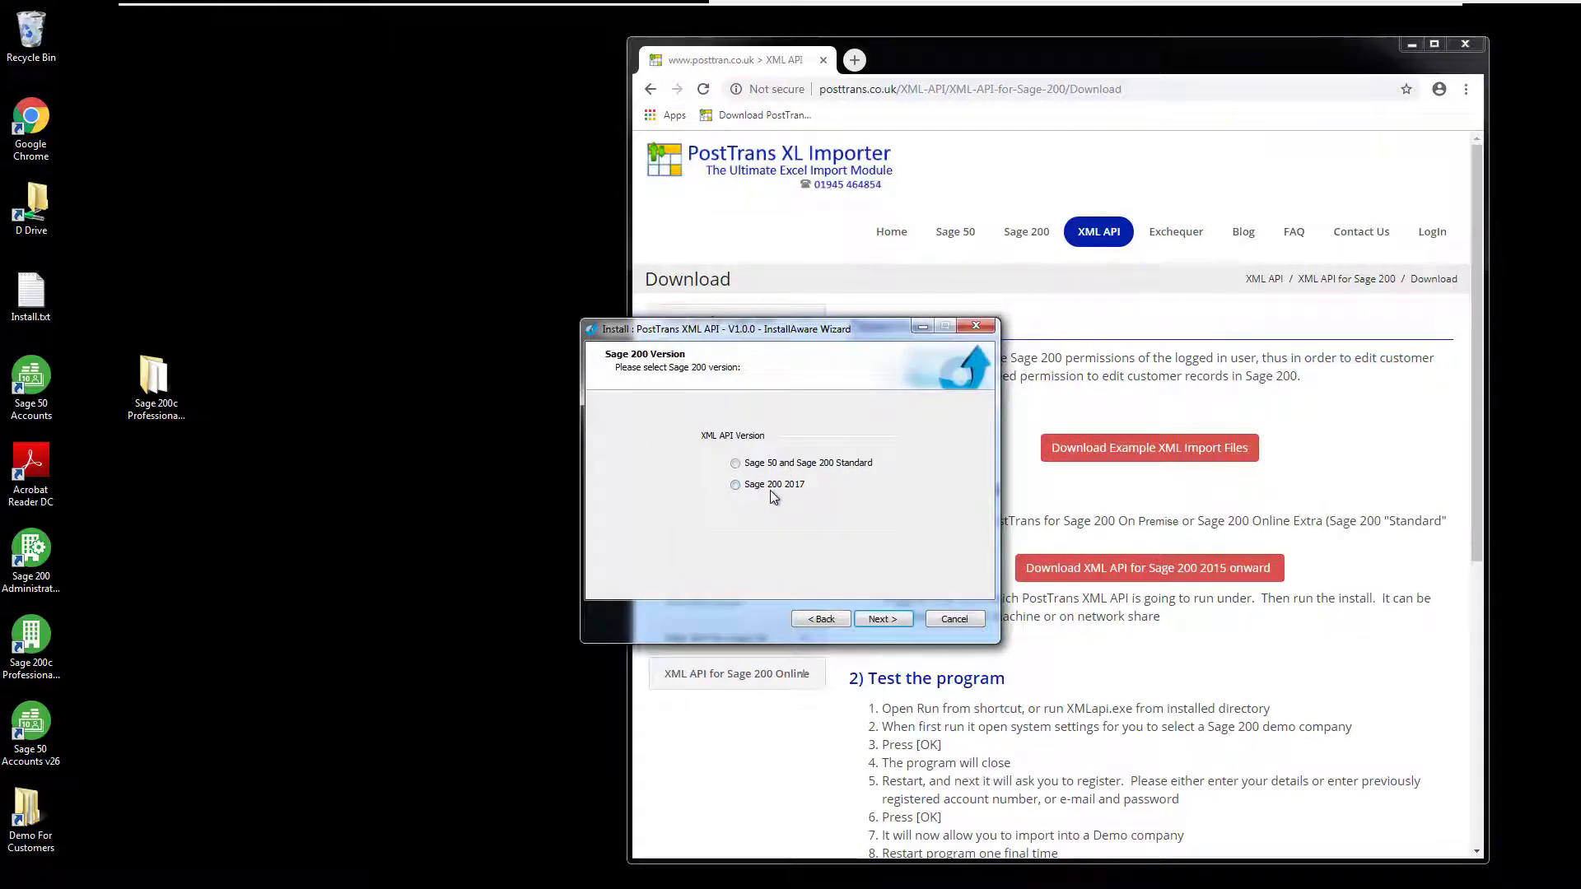
left_click(743, 486)
left_click(882, 619)
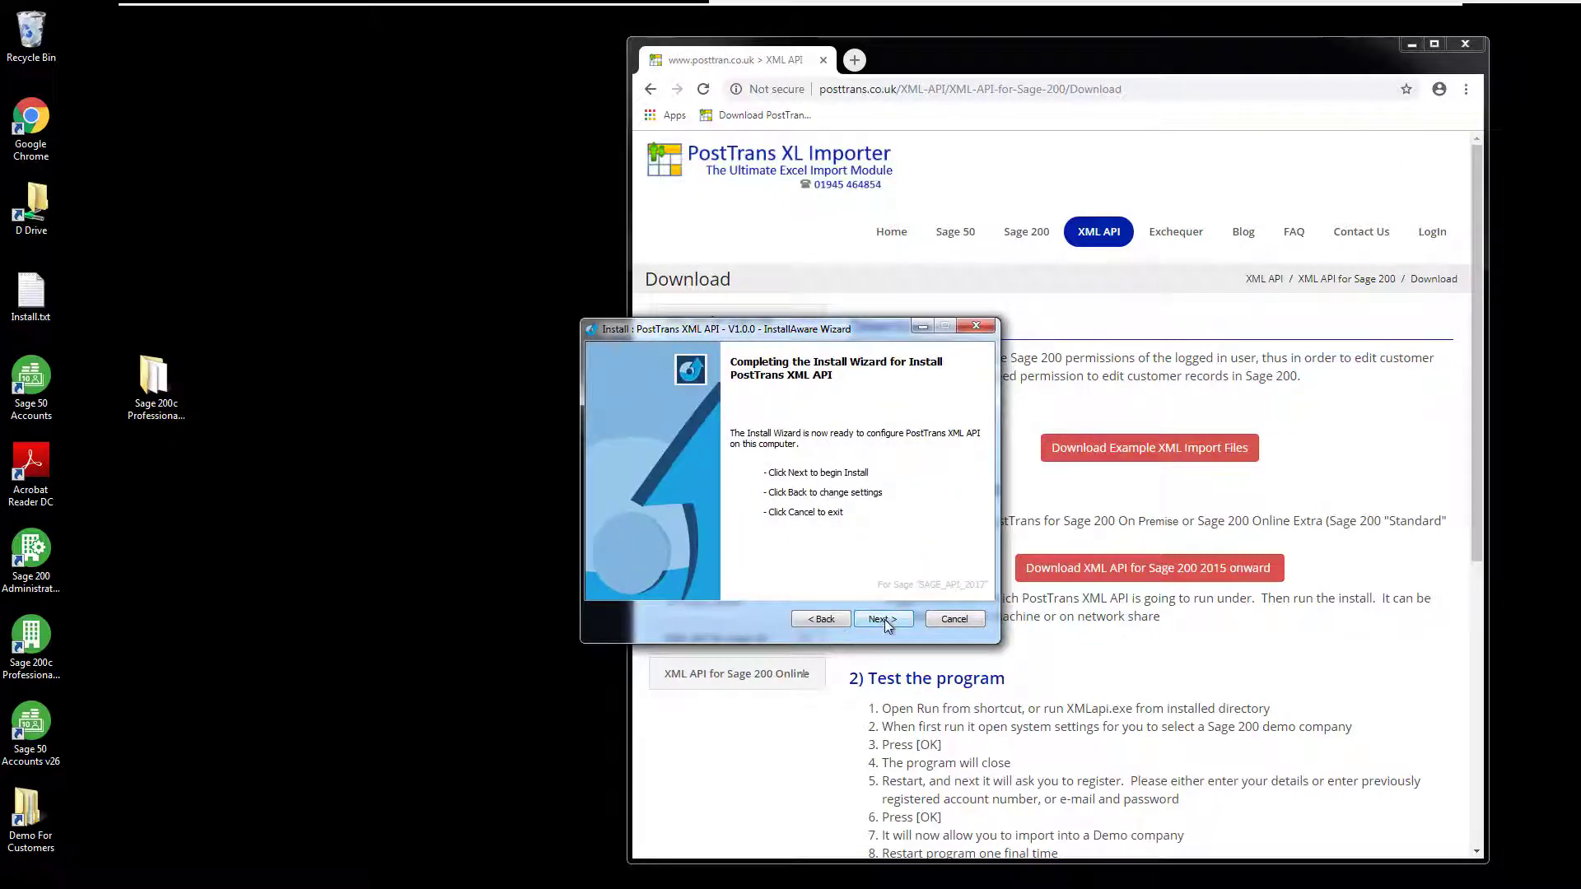
left_click(883, 619)
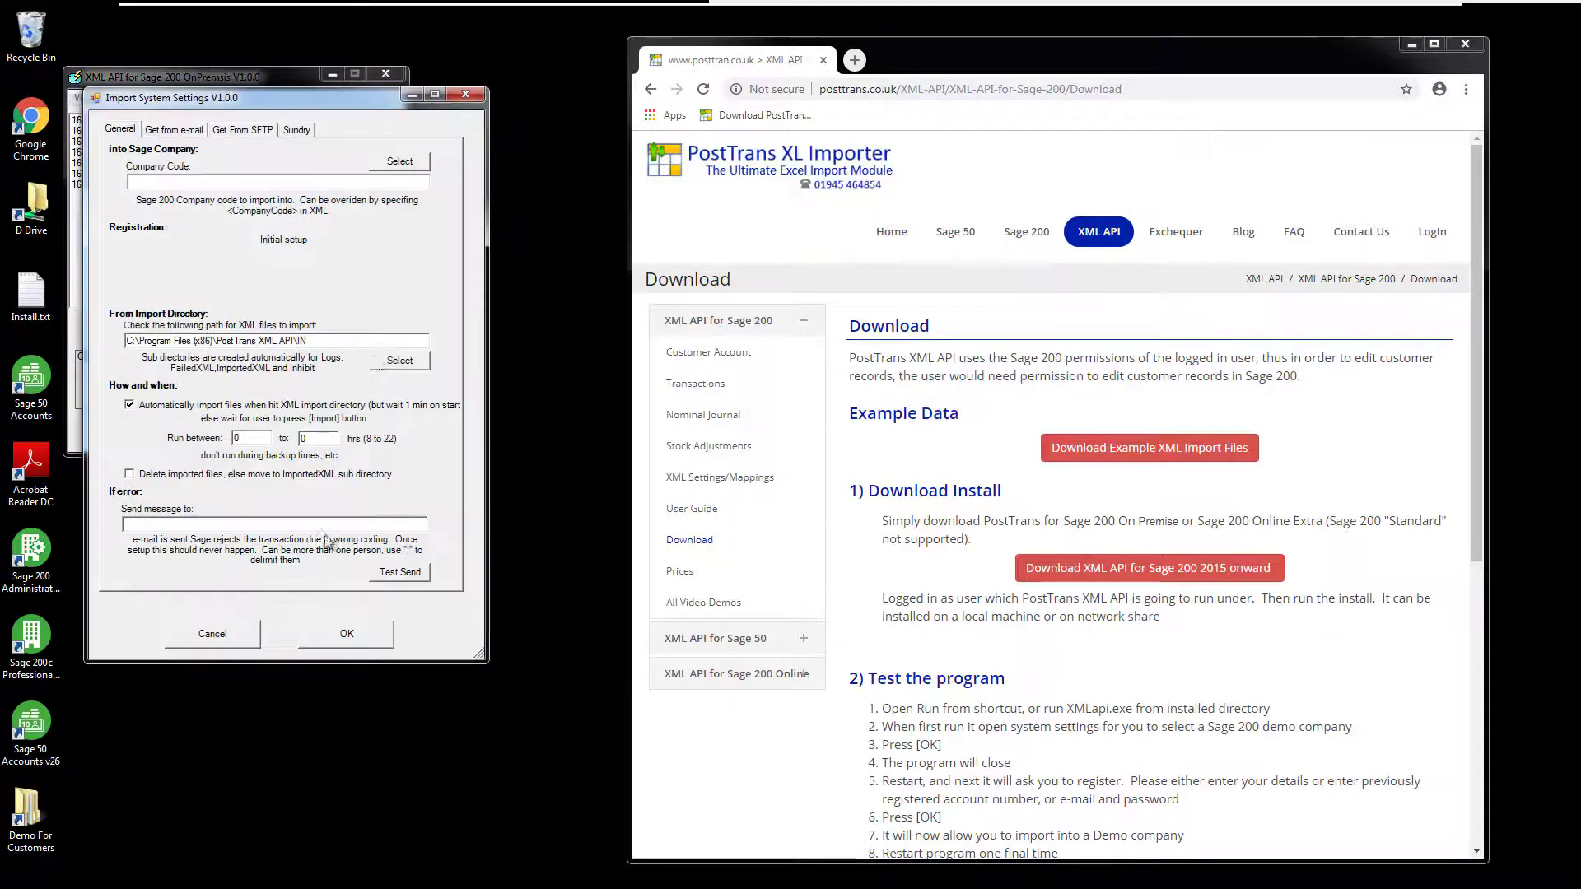
Step: Choose DEMO03 as the Sage company to import into in the import system settings
left_click_drag(353, 105, 622, 128)
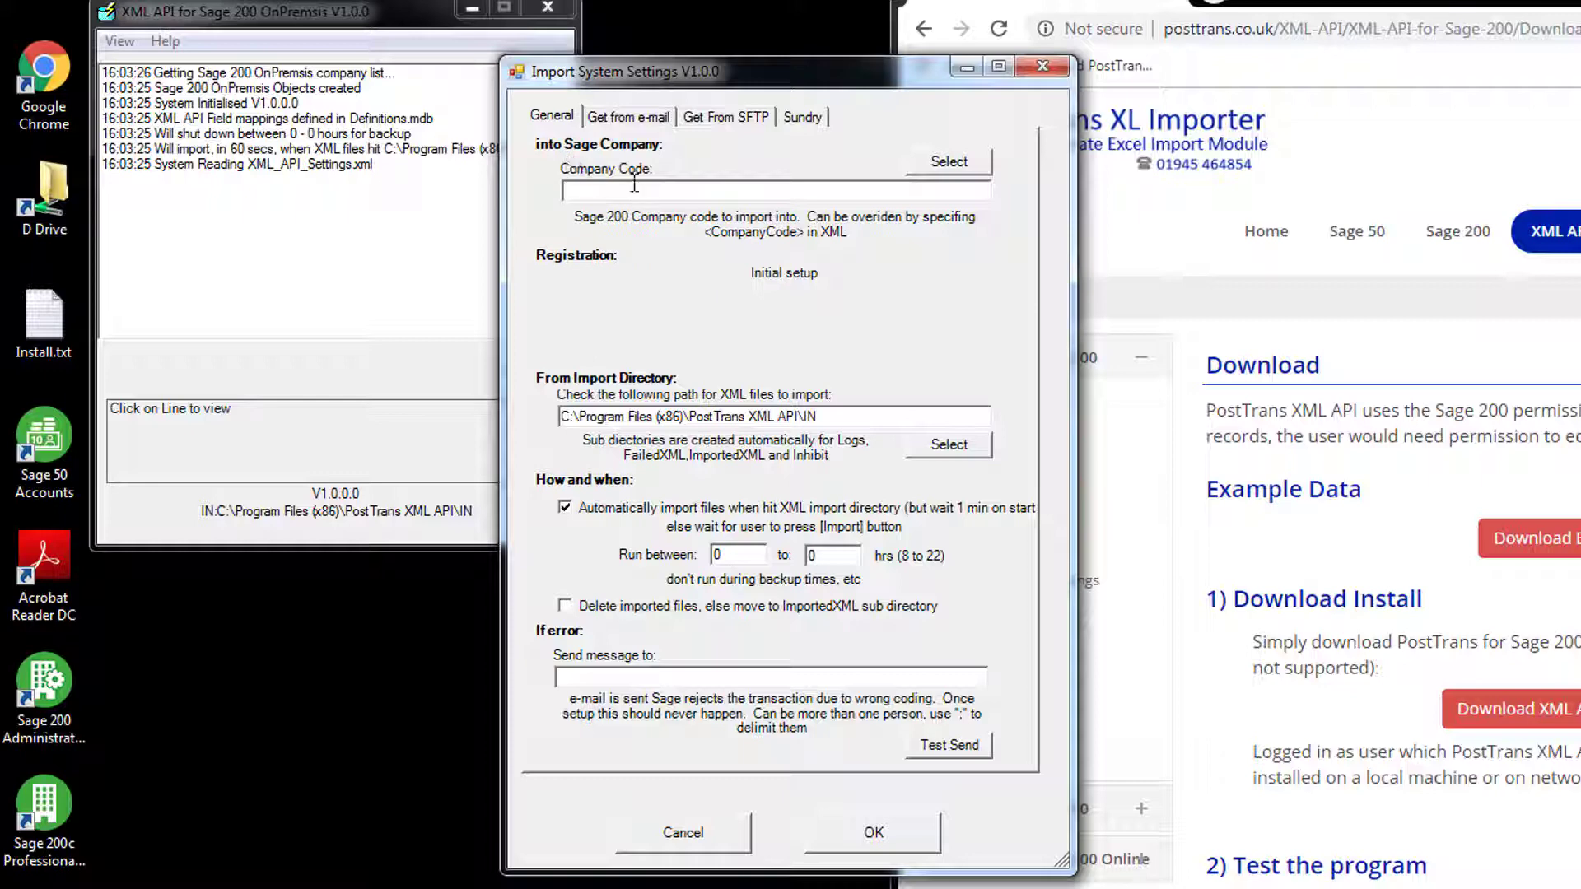
left_click(939, 164)
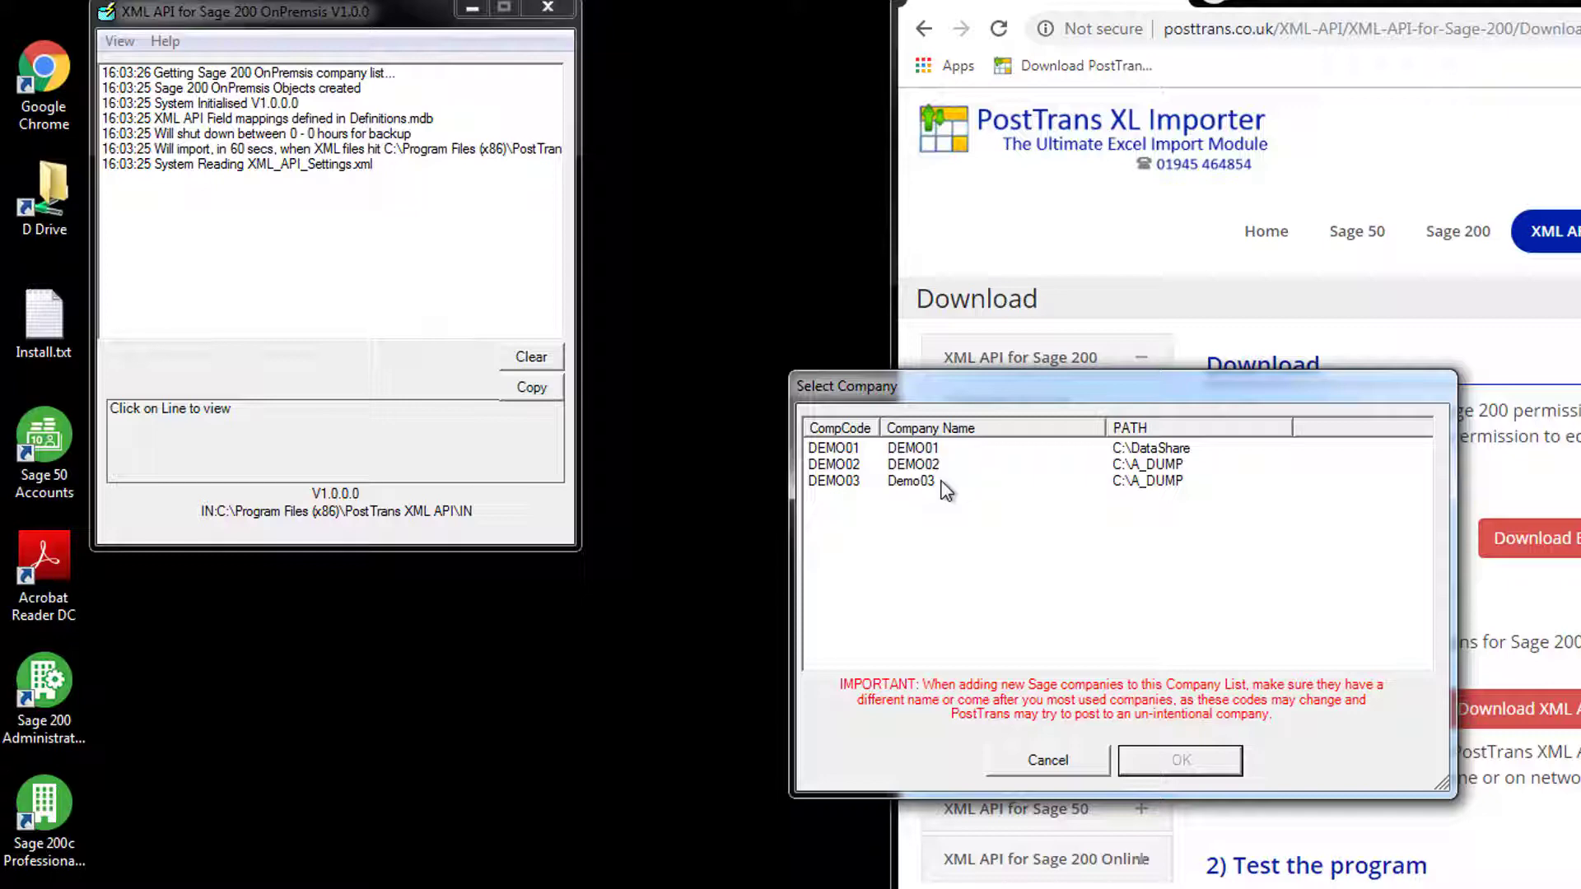
left_click(860, 481)
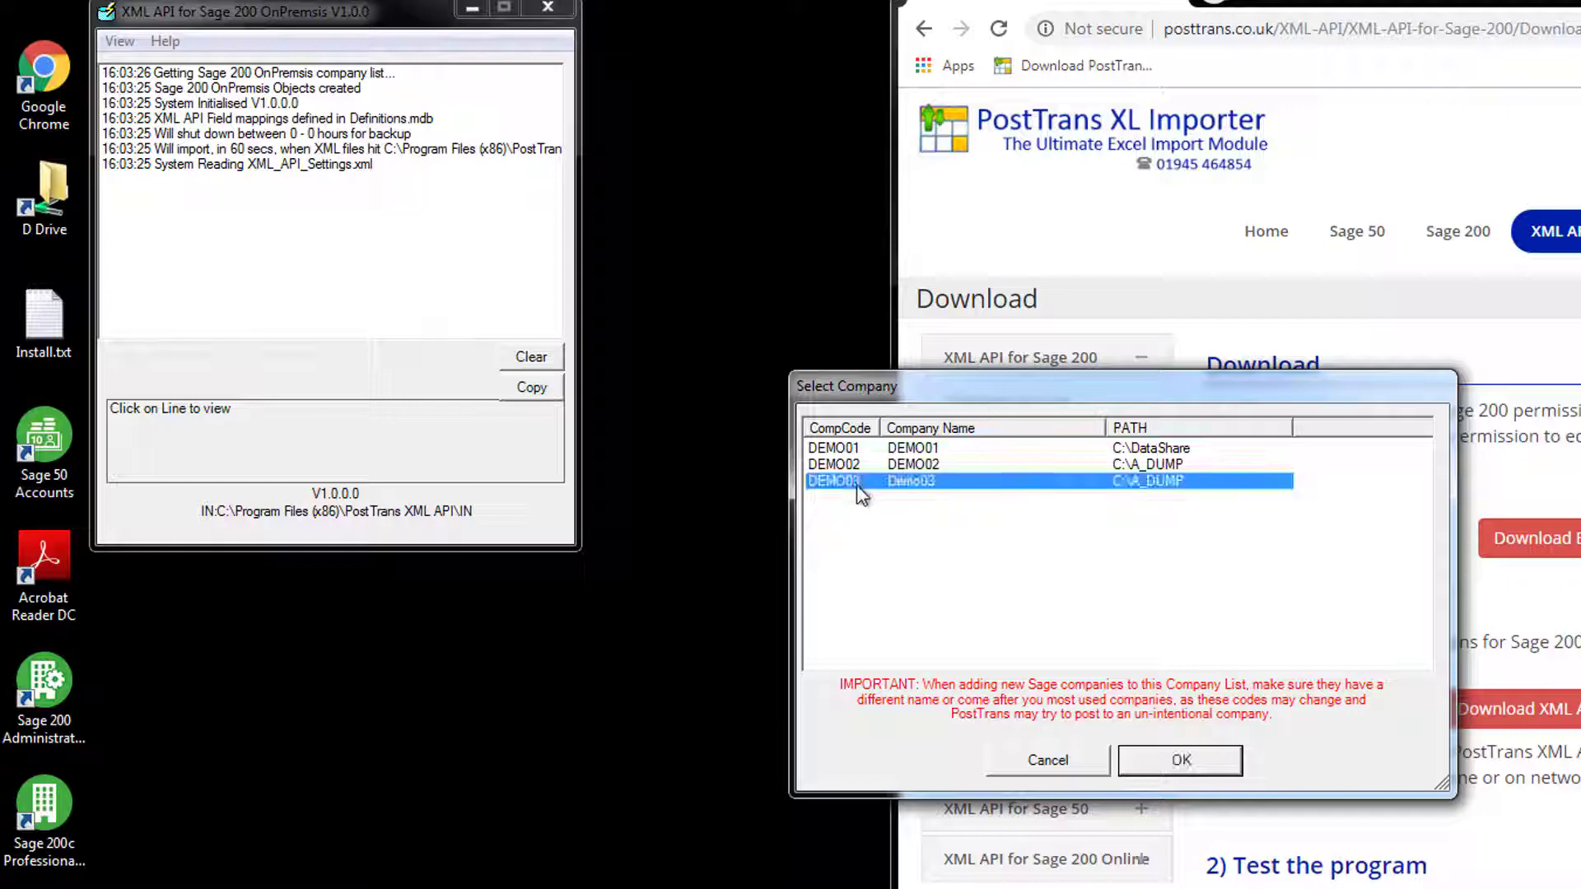
left_click(1183, 768)
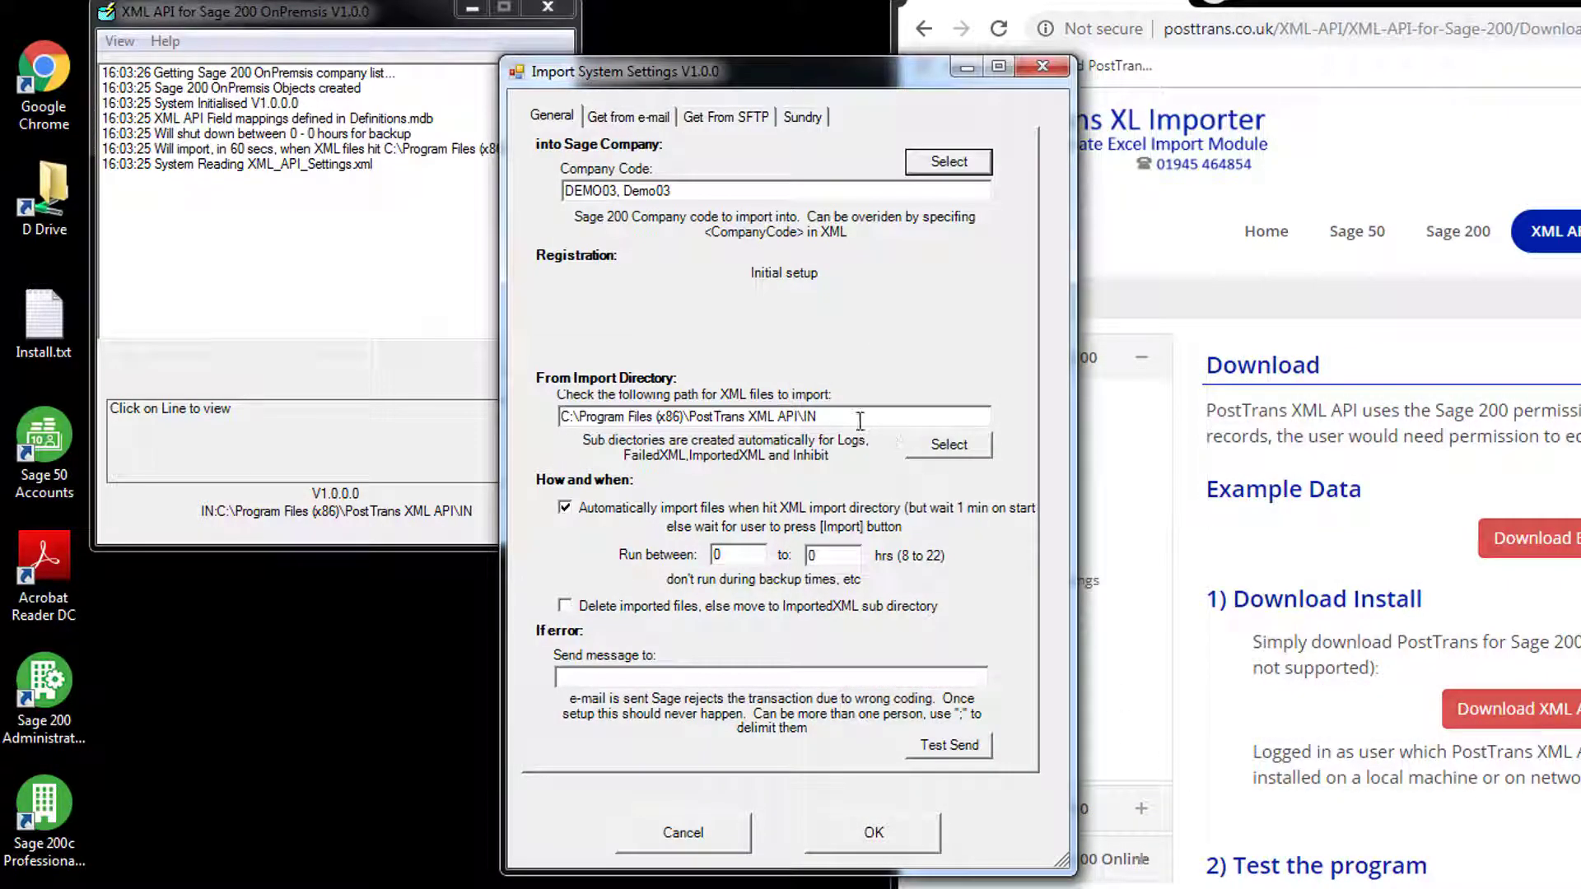
Step: Review the import directory path, the error message recipient, and the e-mail and SFTP retrieval settings
left_click_drag(859, 418, 506, 415)
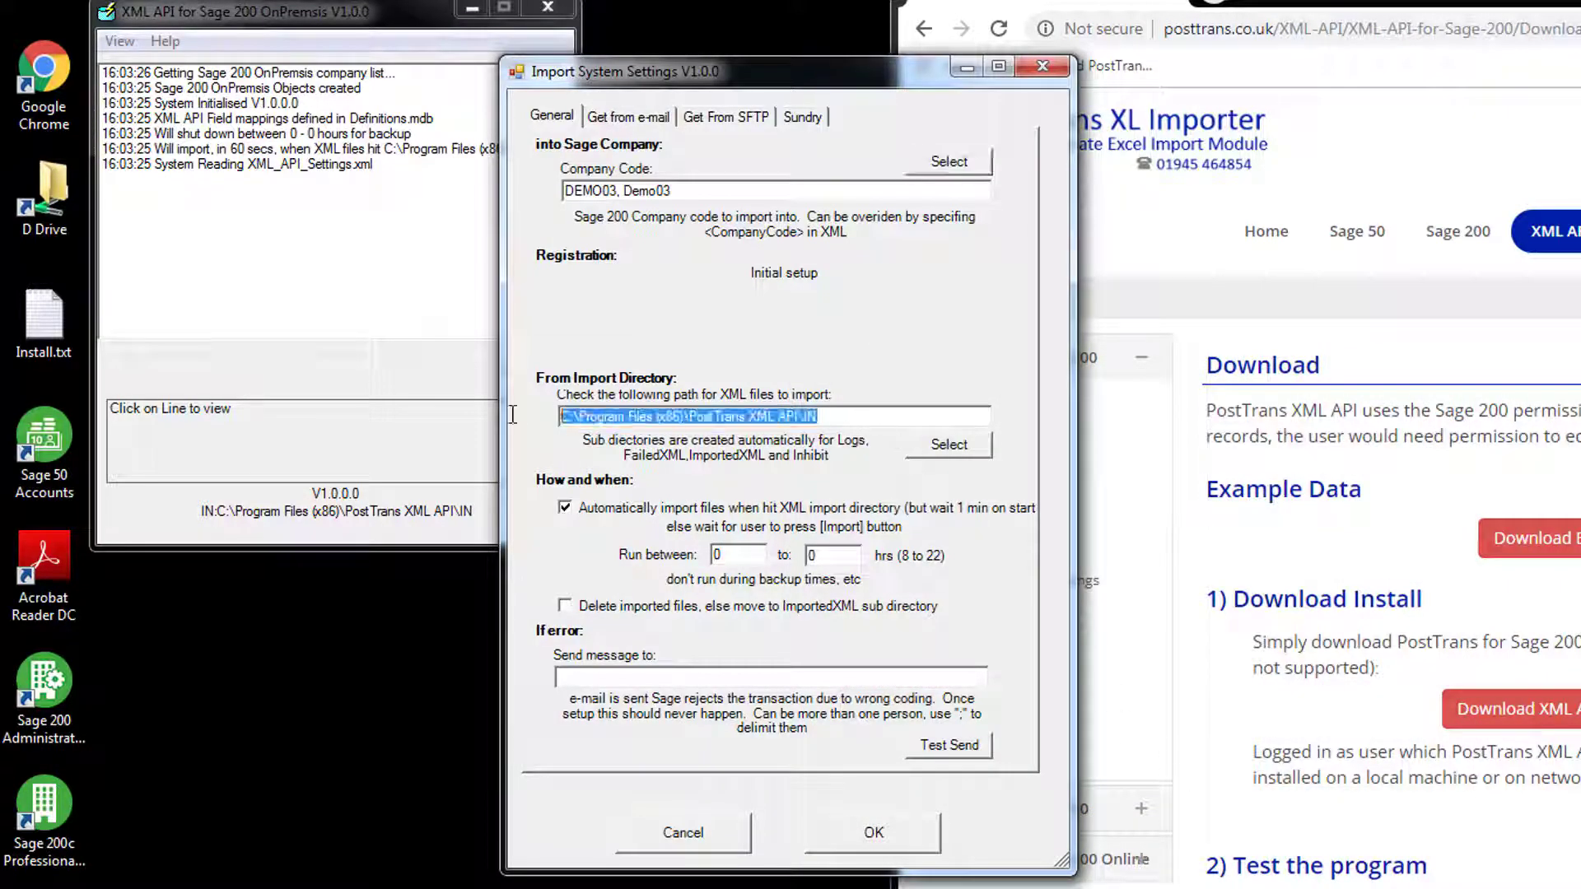
left_click(833, 416)
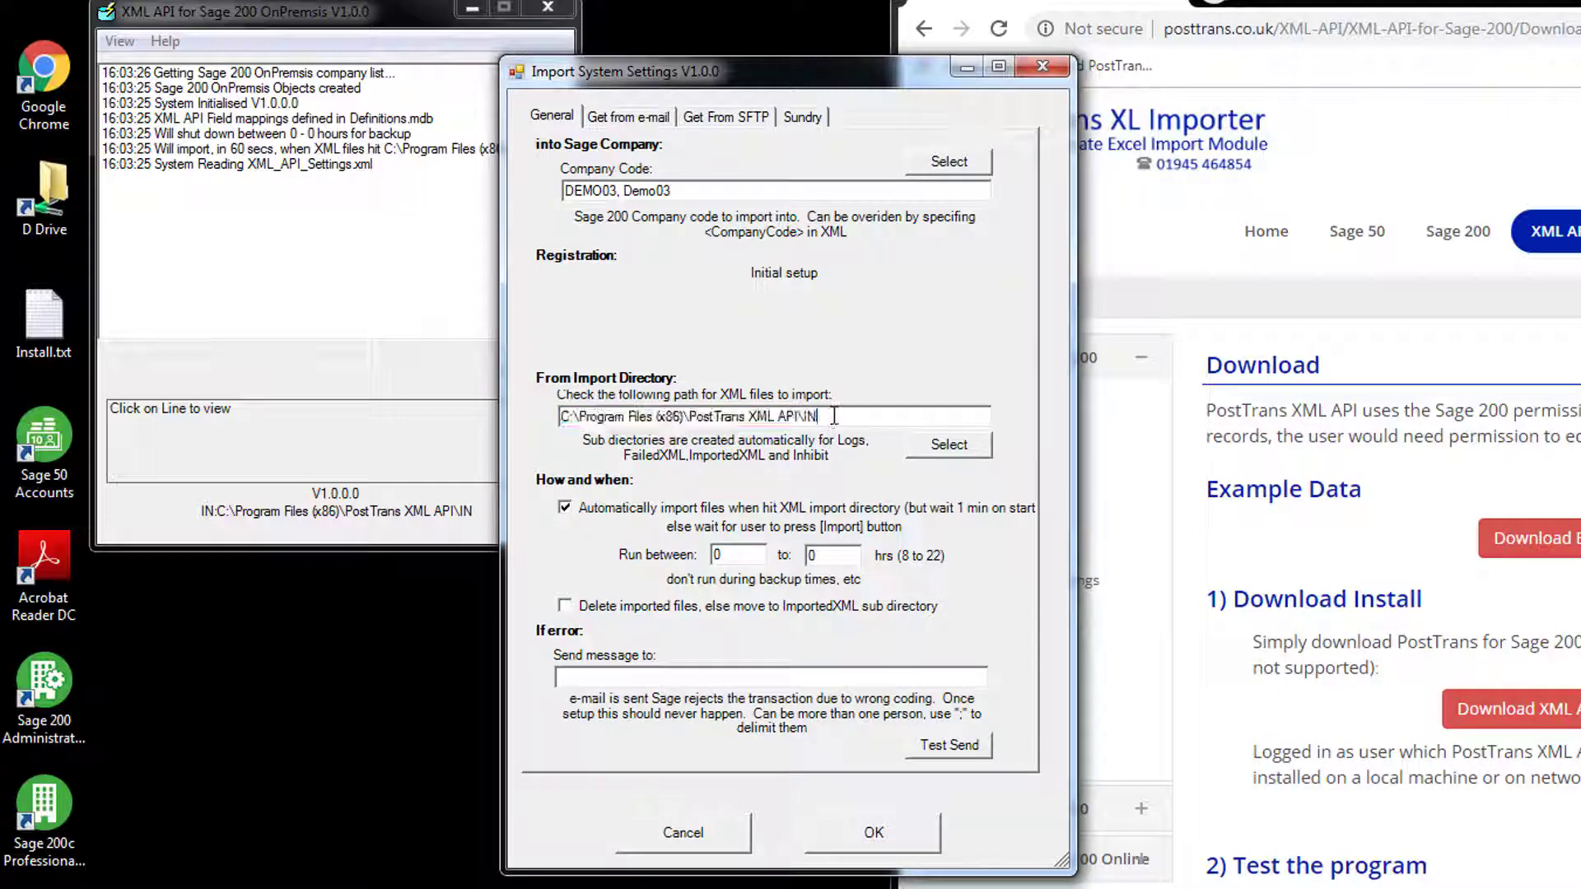
left_click_drag(797, 416, 816, 420)
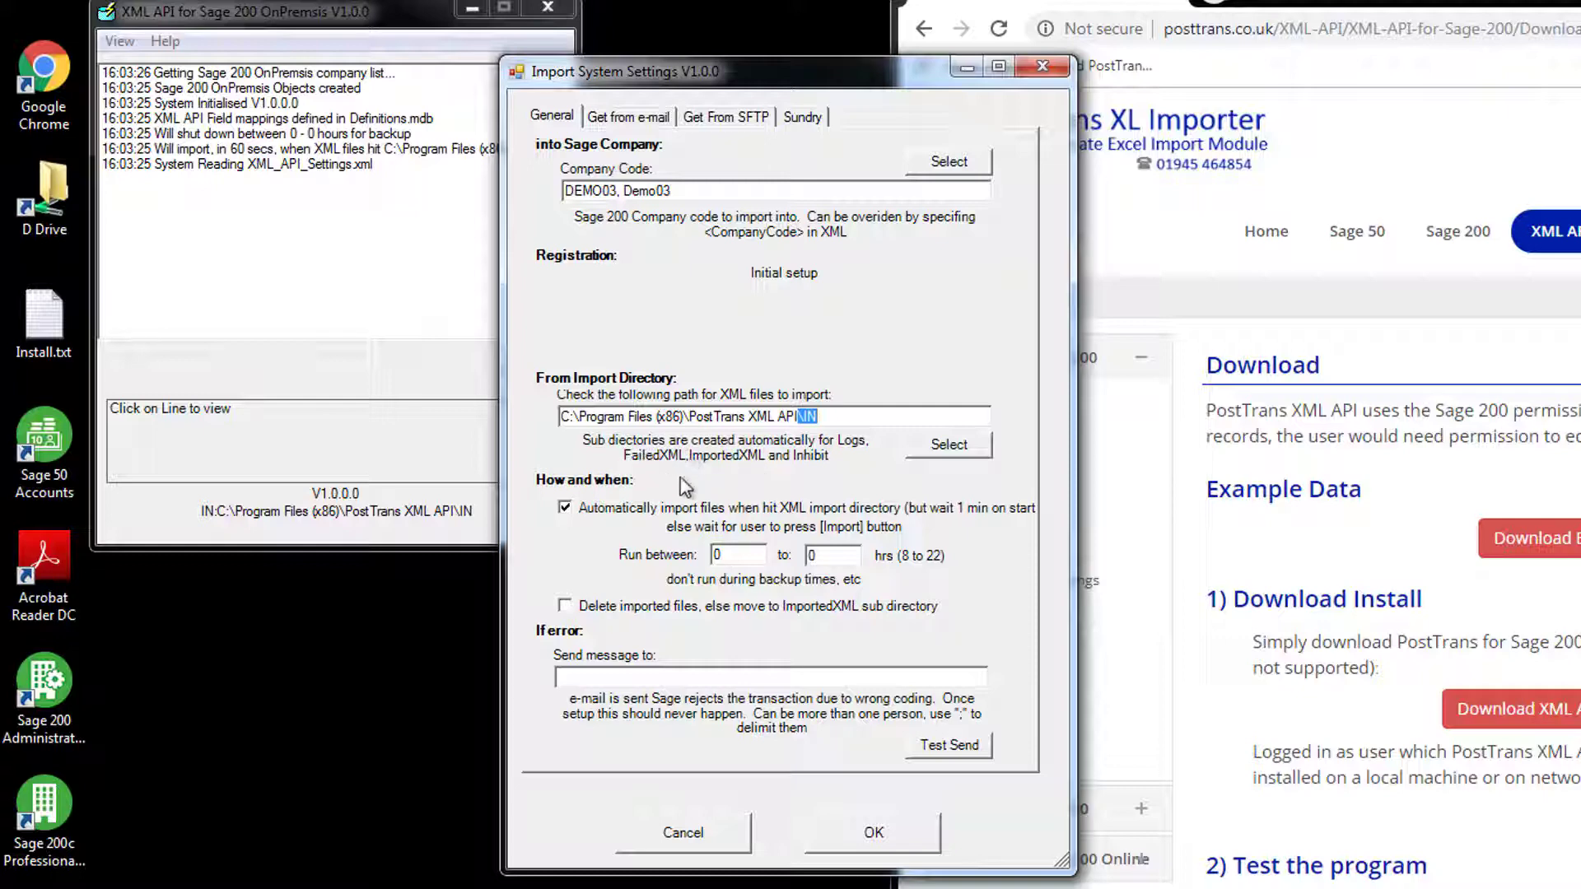
left_click(581, 676)
left_click(641, 120)
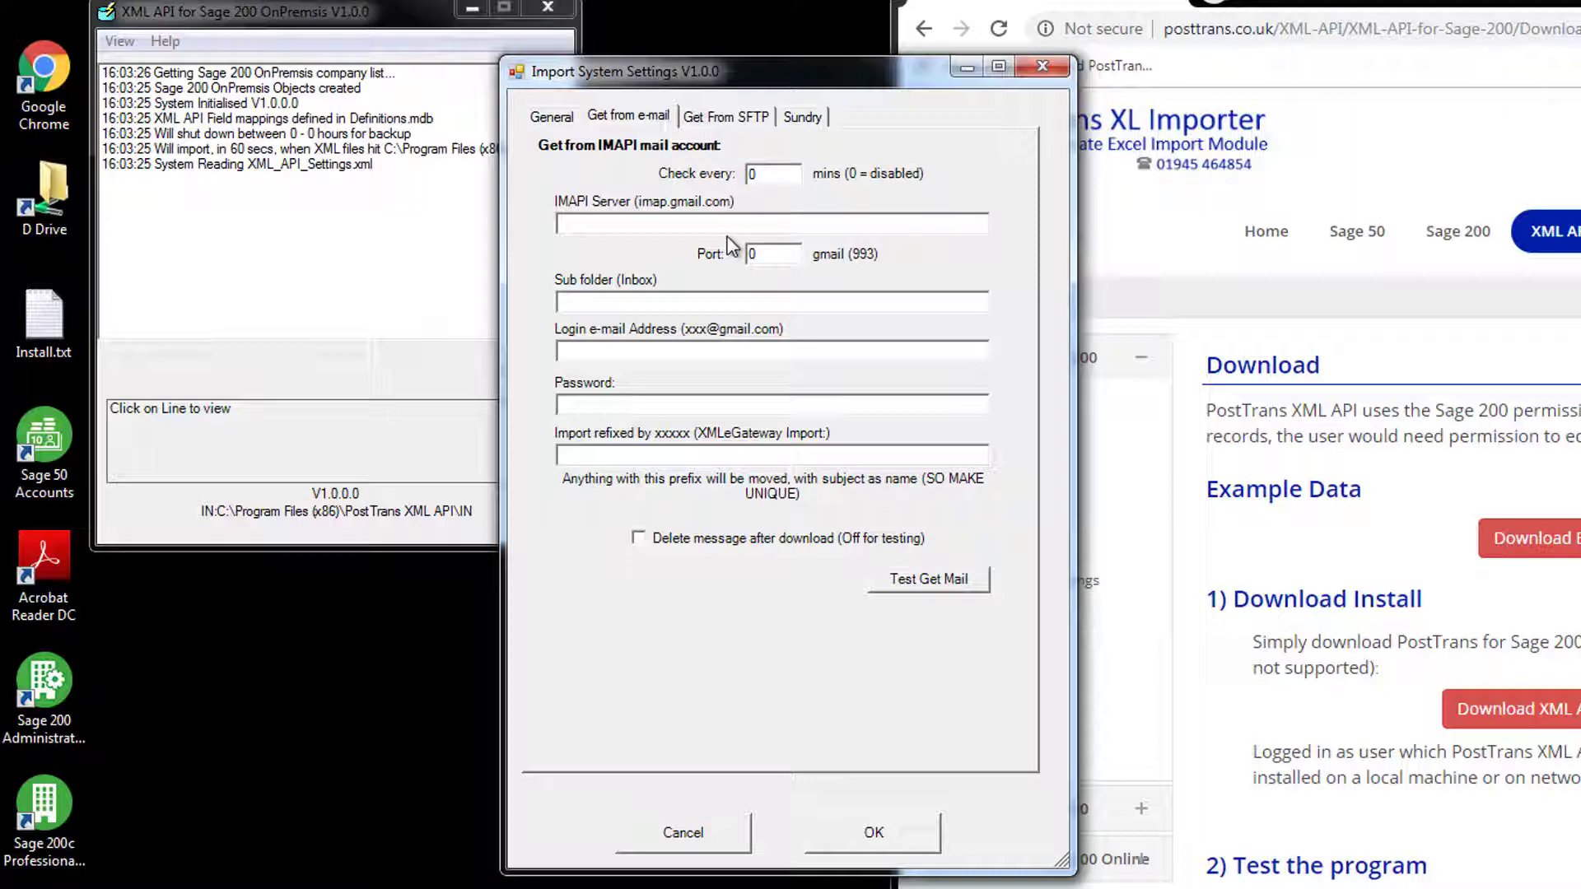
left_click(740, 125)
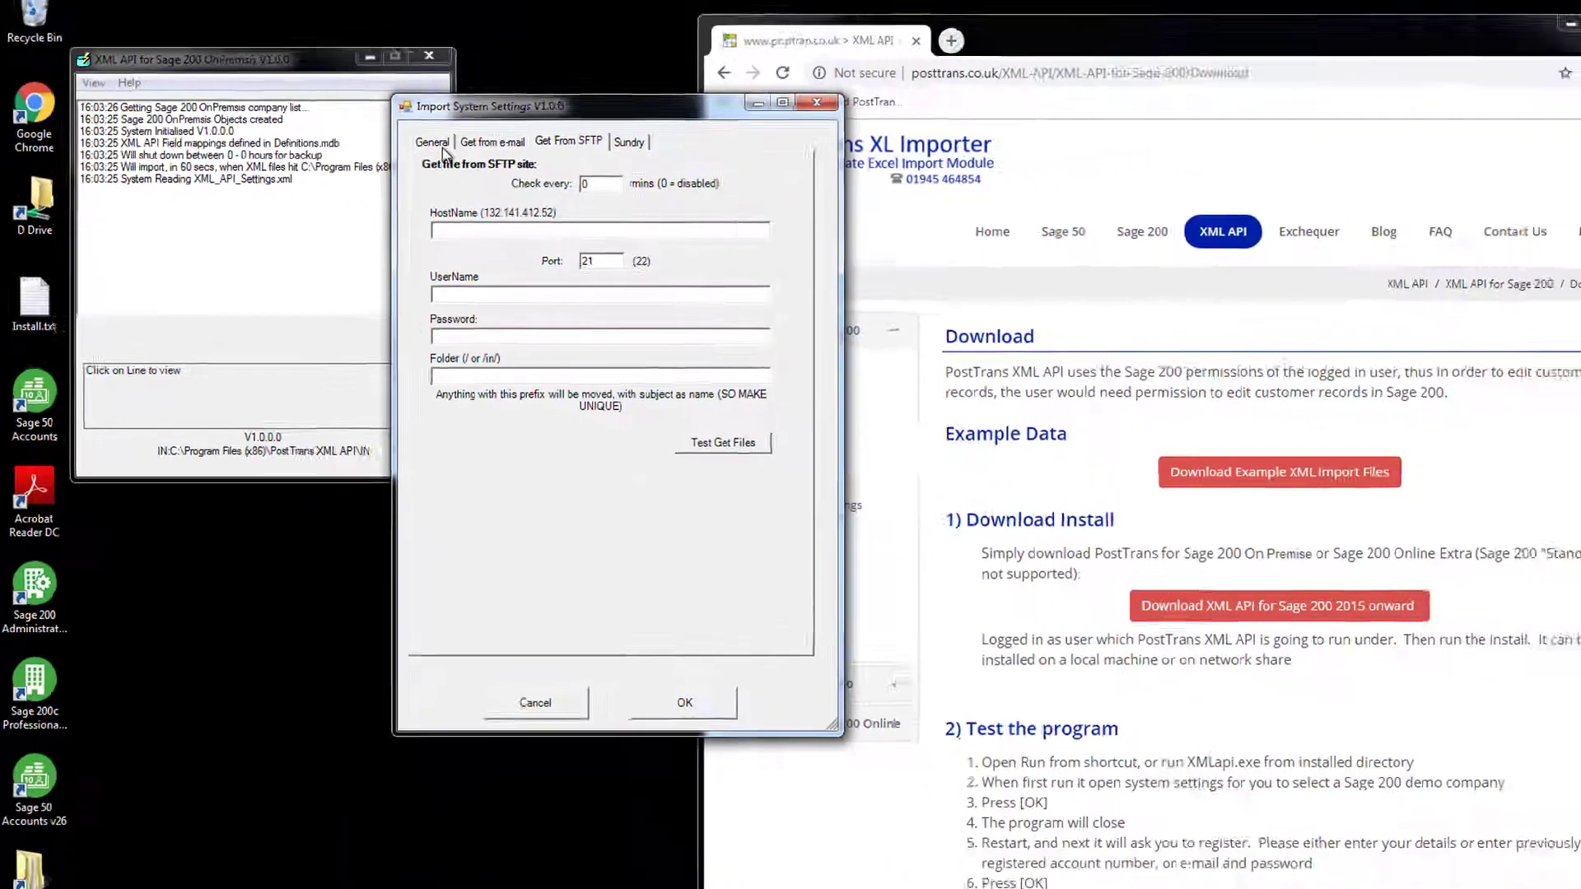
left_click(545, 117)
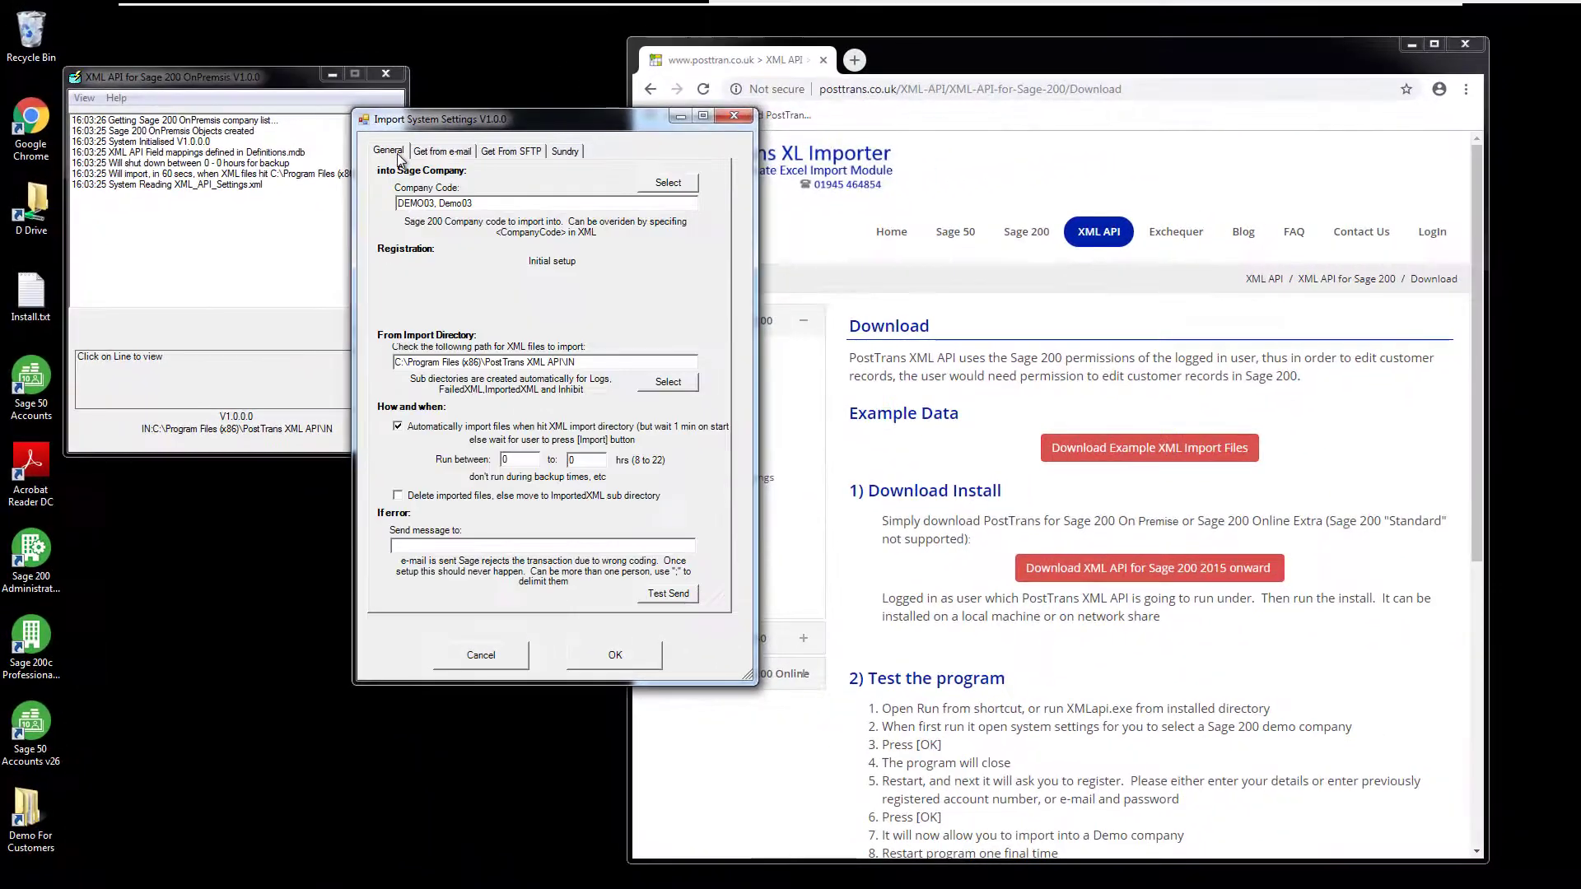
Step: Save the import system settings and restart PostTrans XML API
left_click(619, 656)
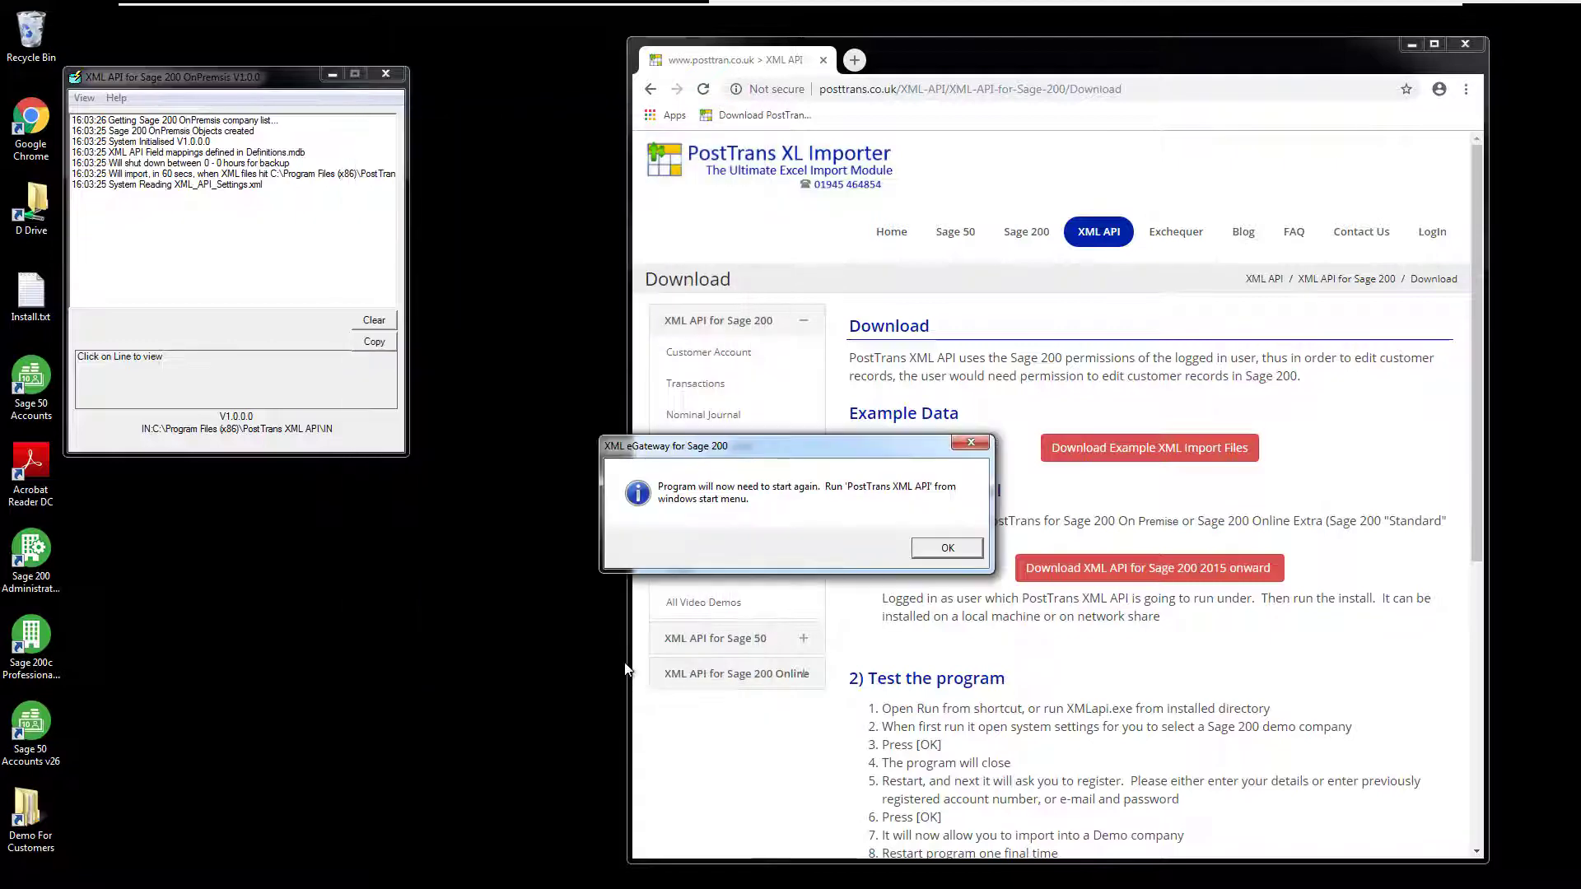
left_click(936, 550)
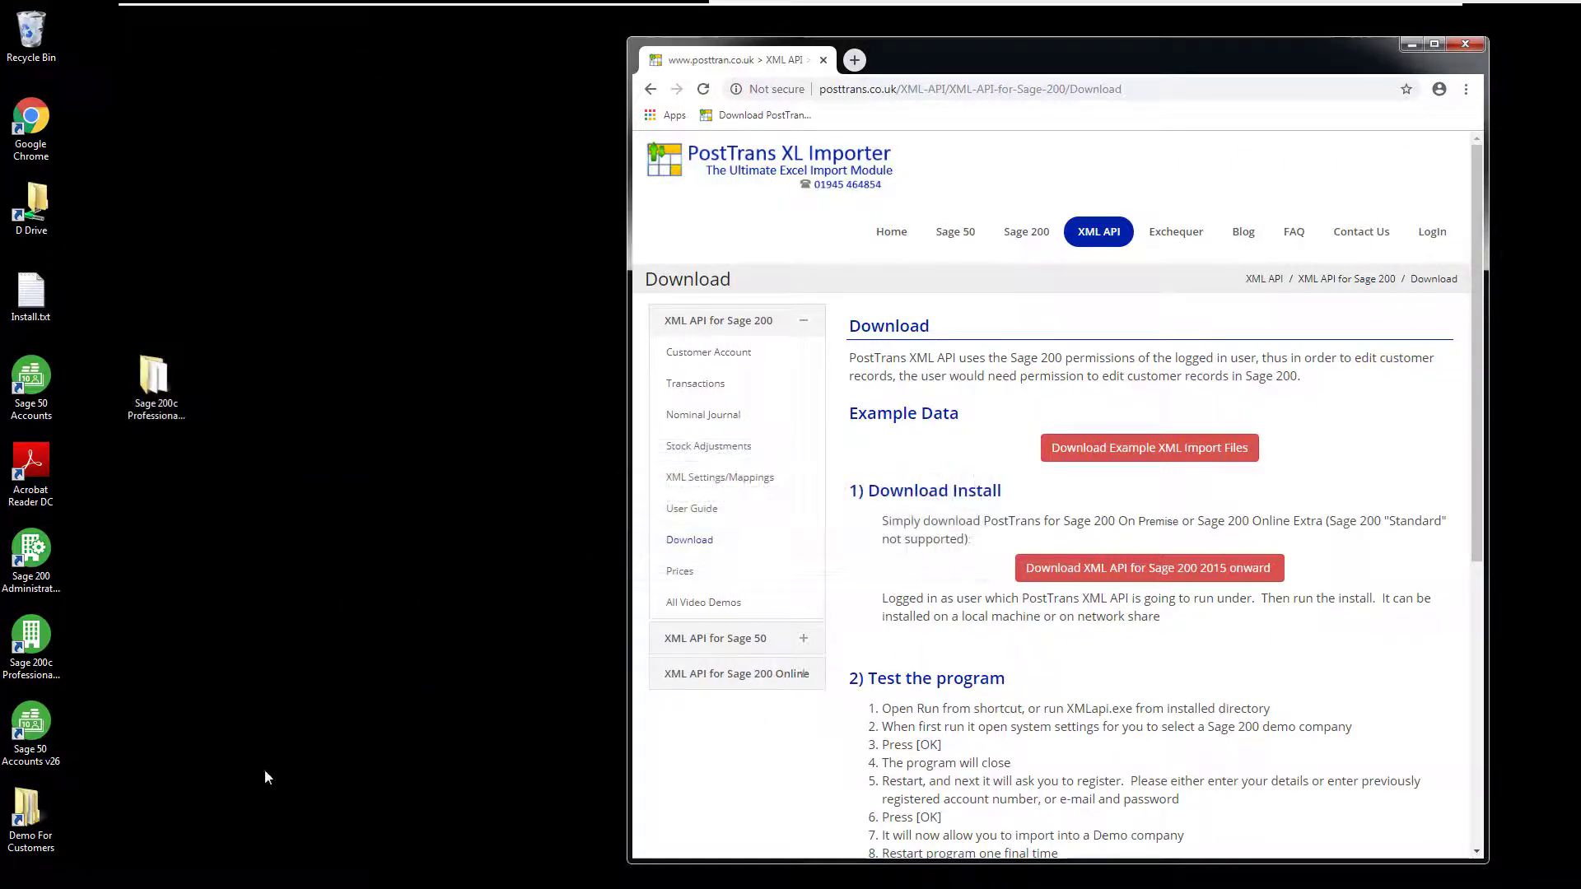
key("super")
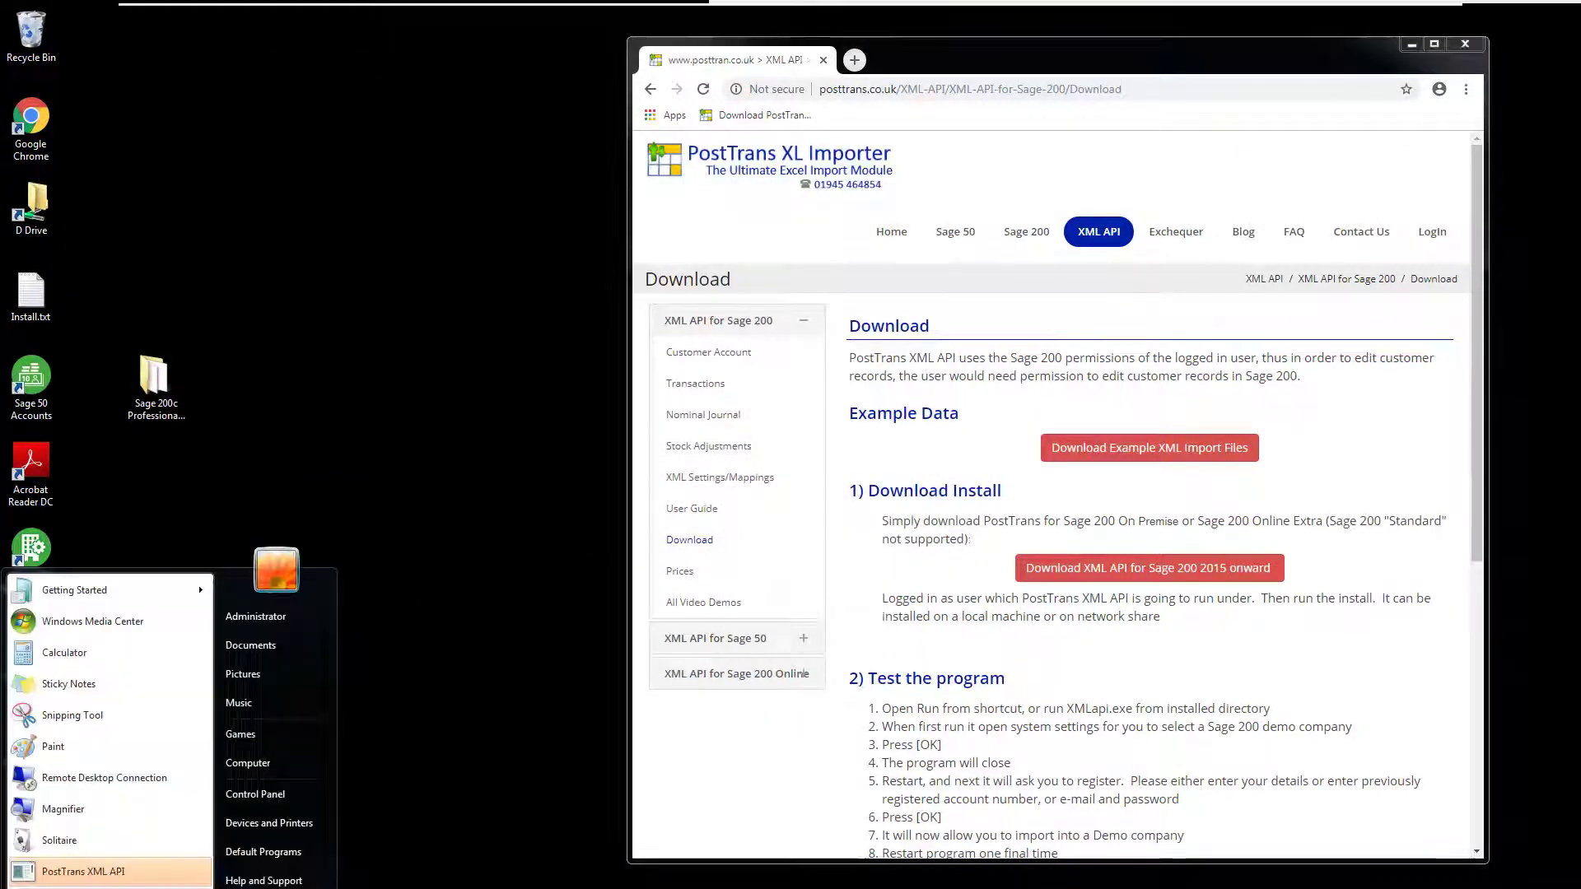
left_click(75, 879)
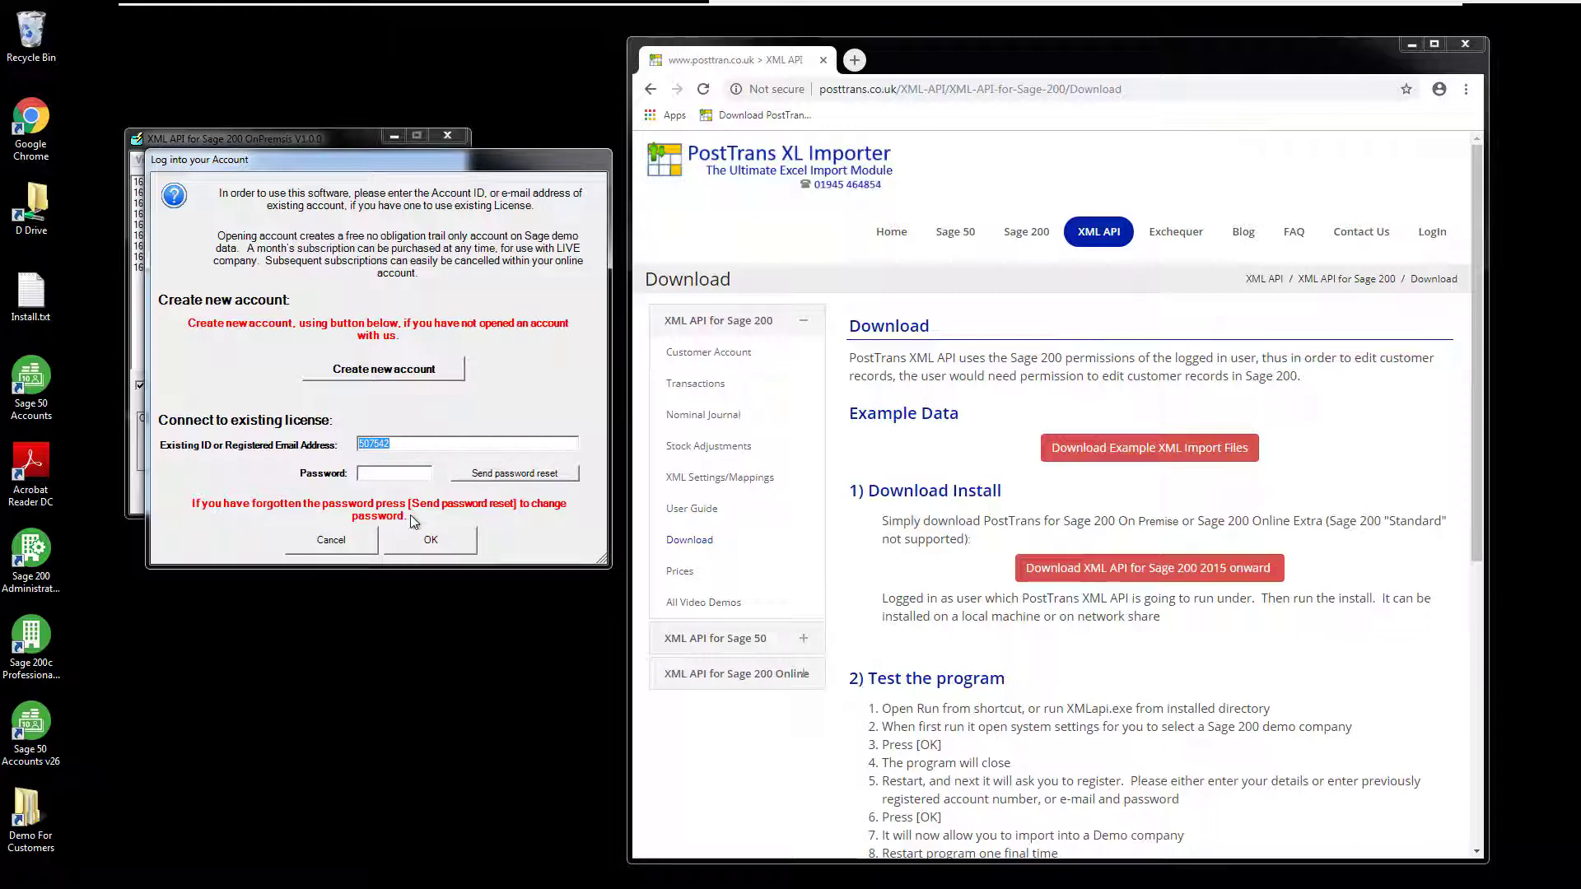
Step: Connect to the existing license by entering the account password, and acknowledge the connected account
left_click(390, 470)
left_click(426, 543)
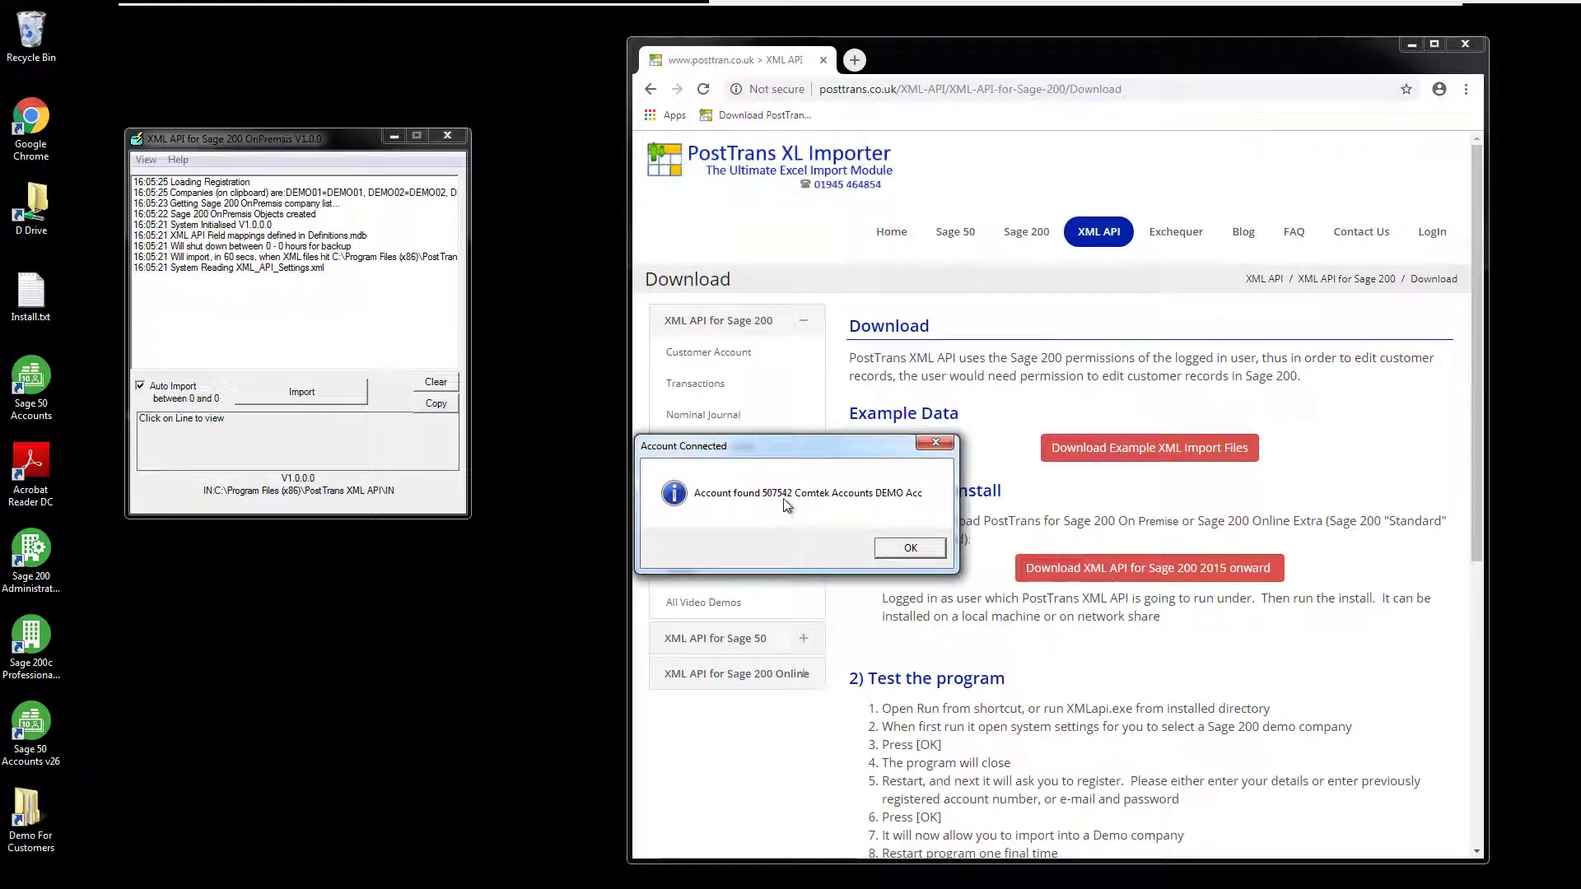
left_click(897, 550)
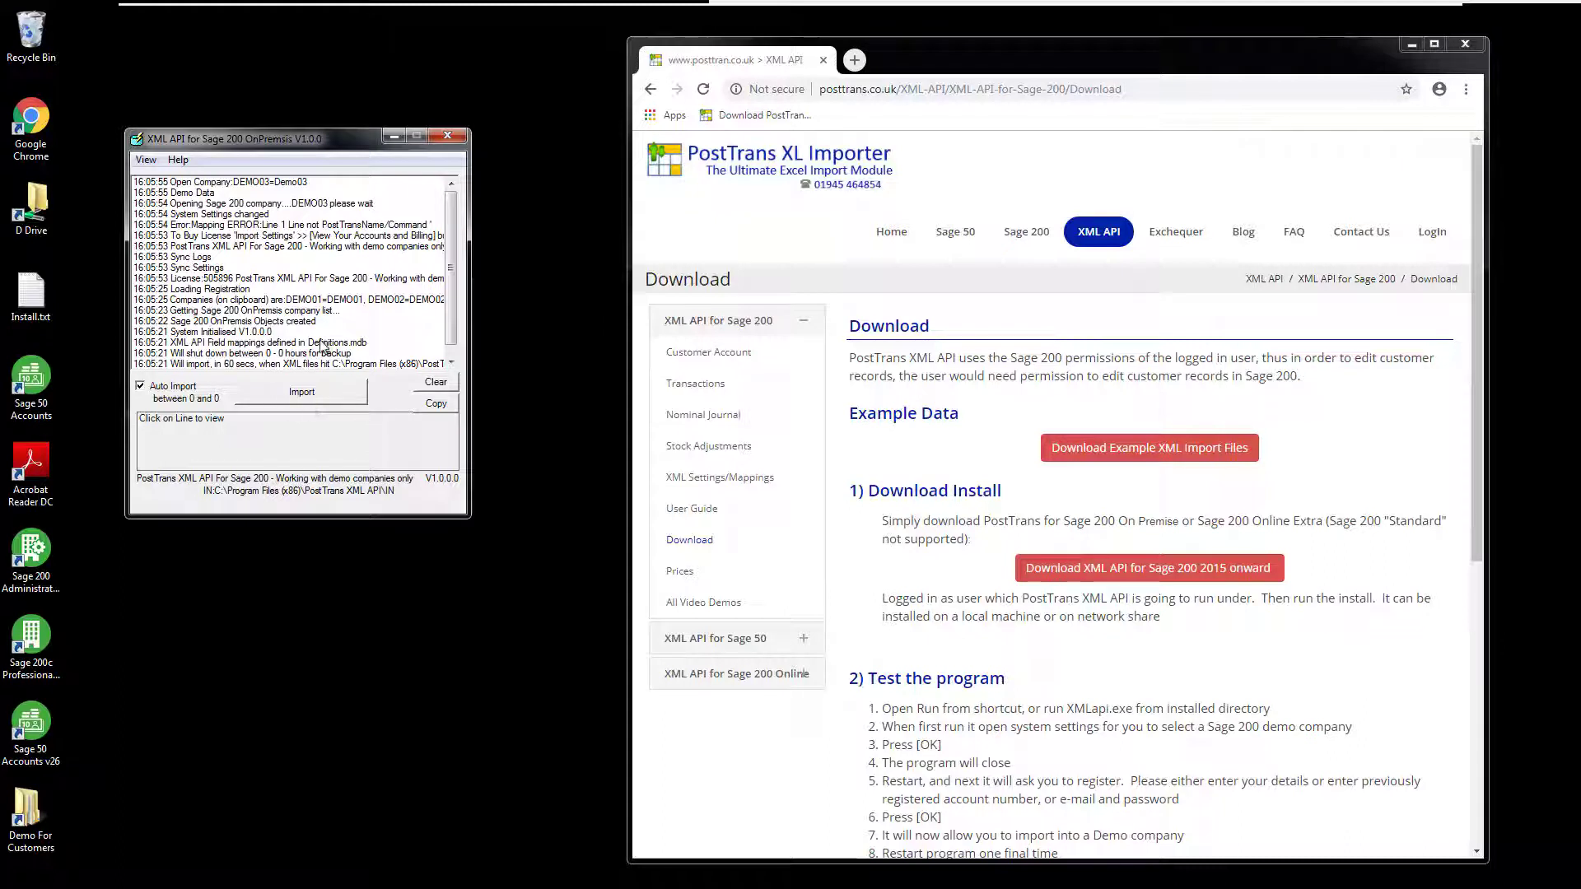
Step: Display the log entry listing the available companies in full and copy the log
left_click(334, 300)
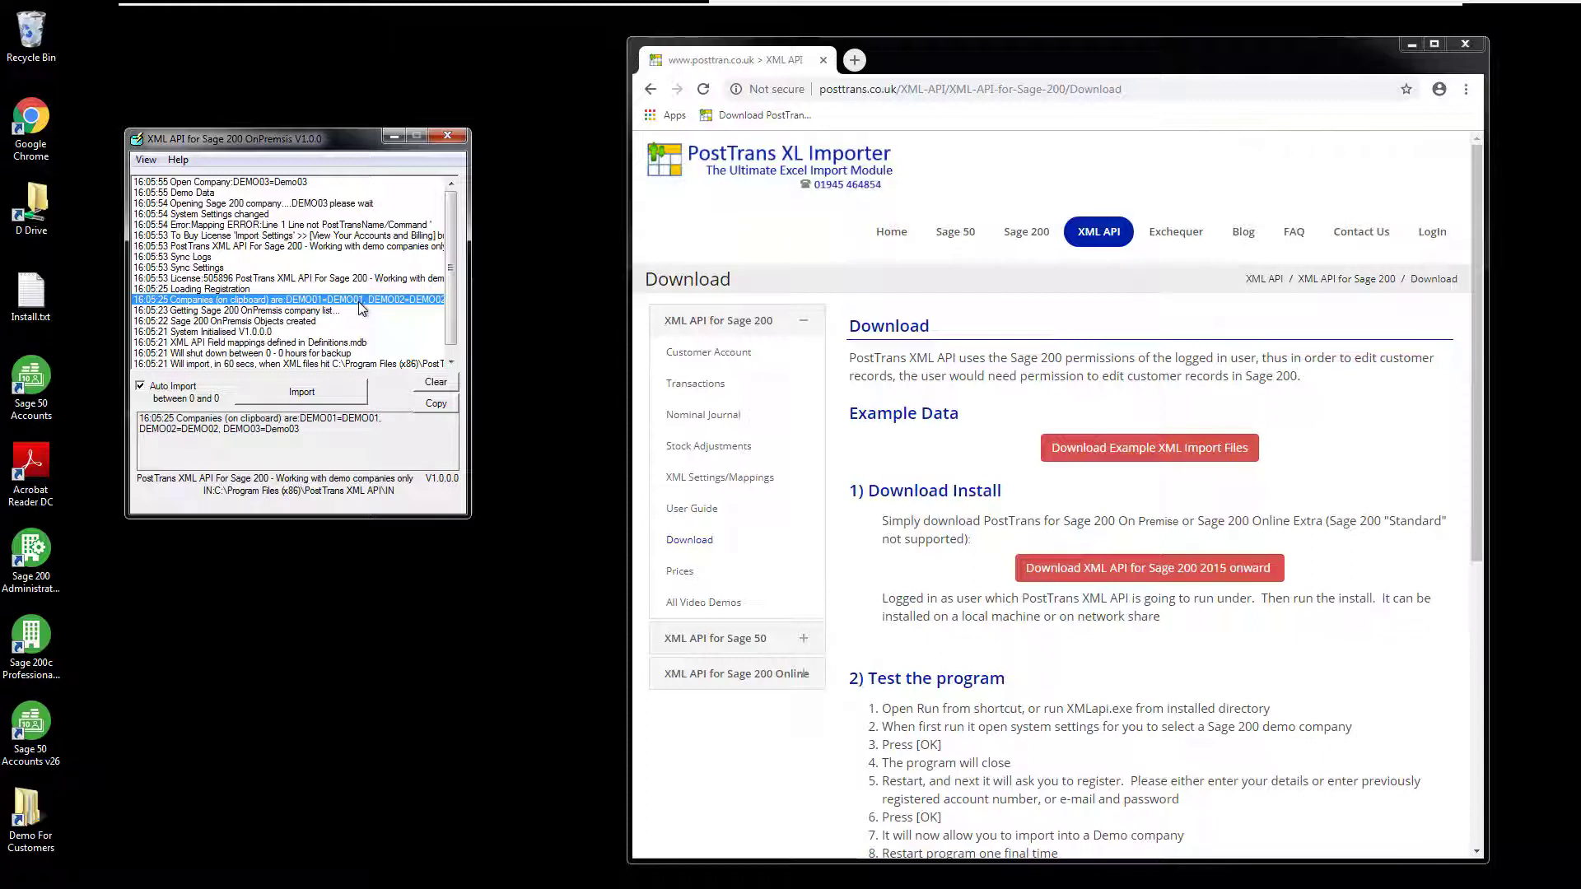
left_click_drag(302, 321, 328, 246)
left_click(318, 292)
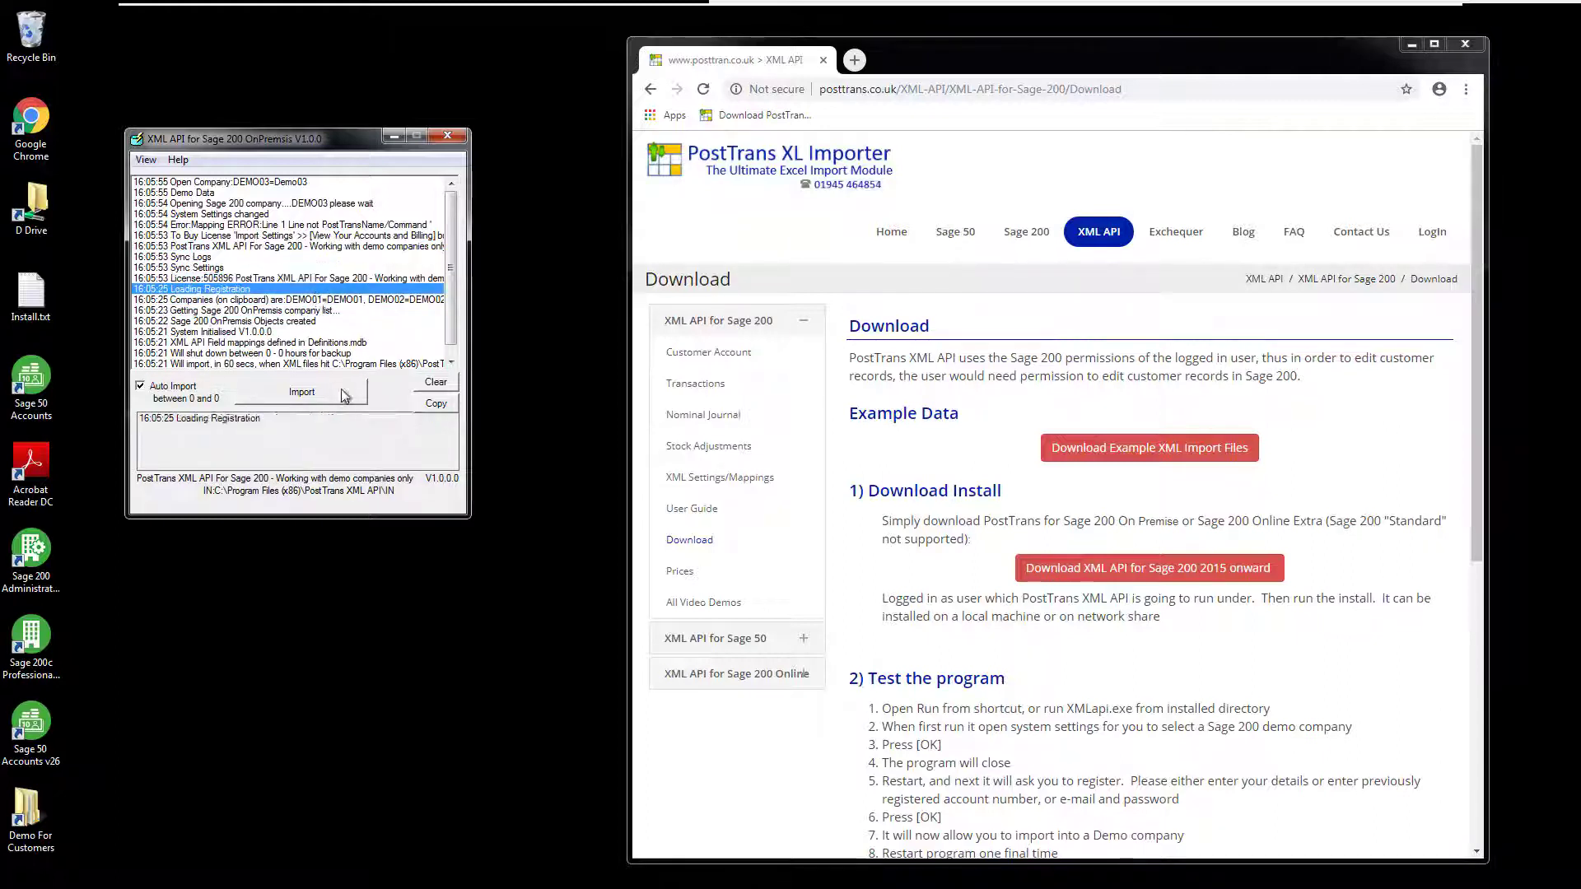
left_click(350, 301)
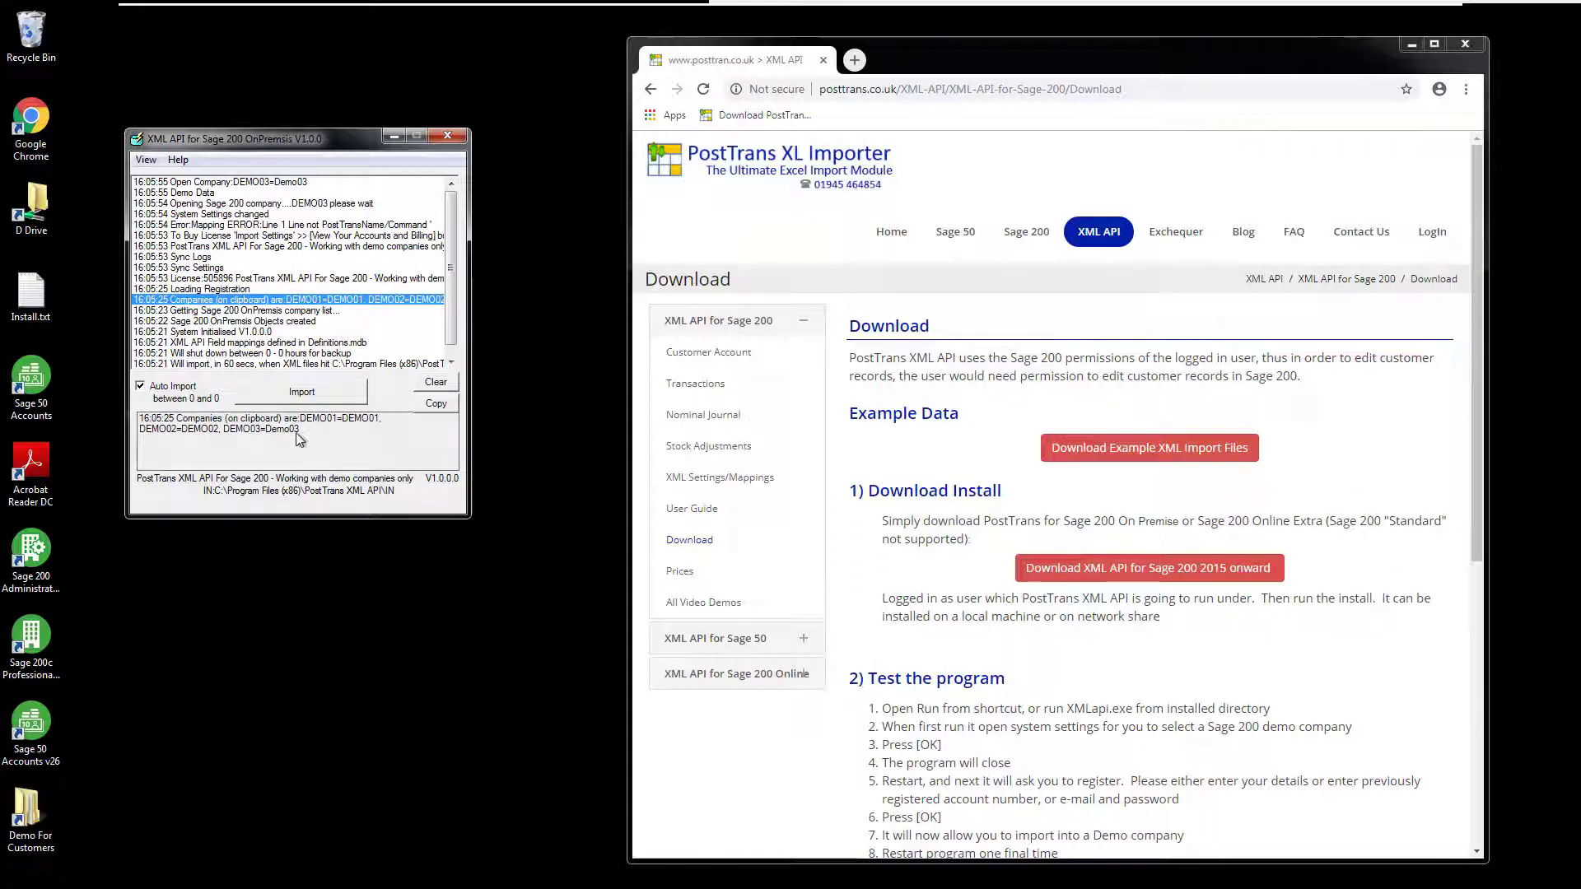
left_click(436, 404)
Step: Browse the import directory, open its Examples folder in a separate window, and arrange the two folder windows one above the other
left_click(153, 168)
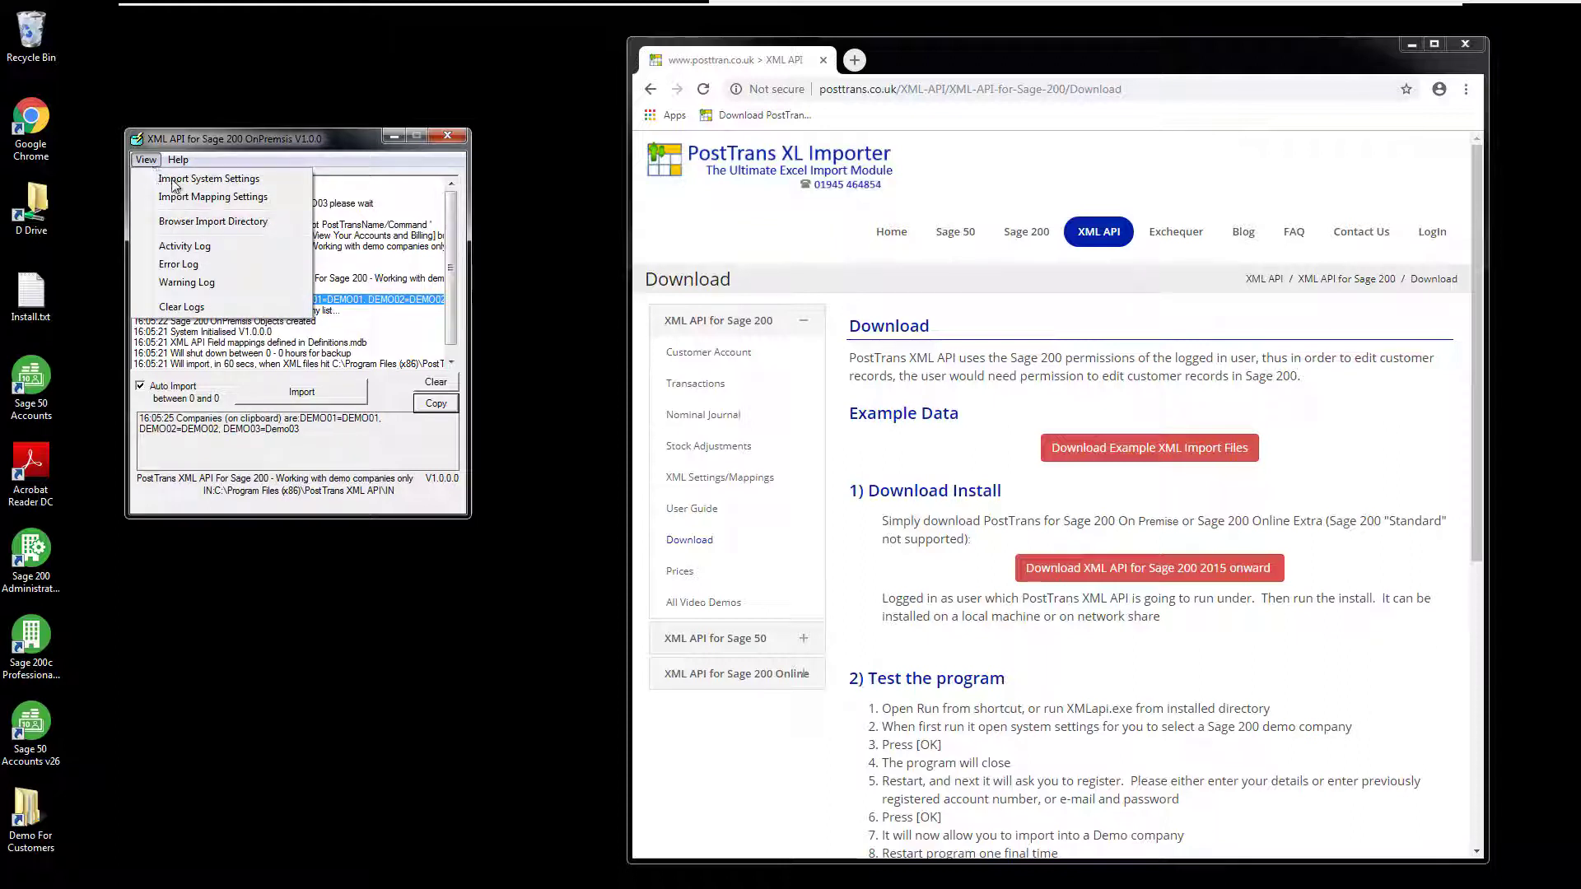
left_click(204, 223)
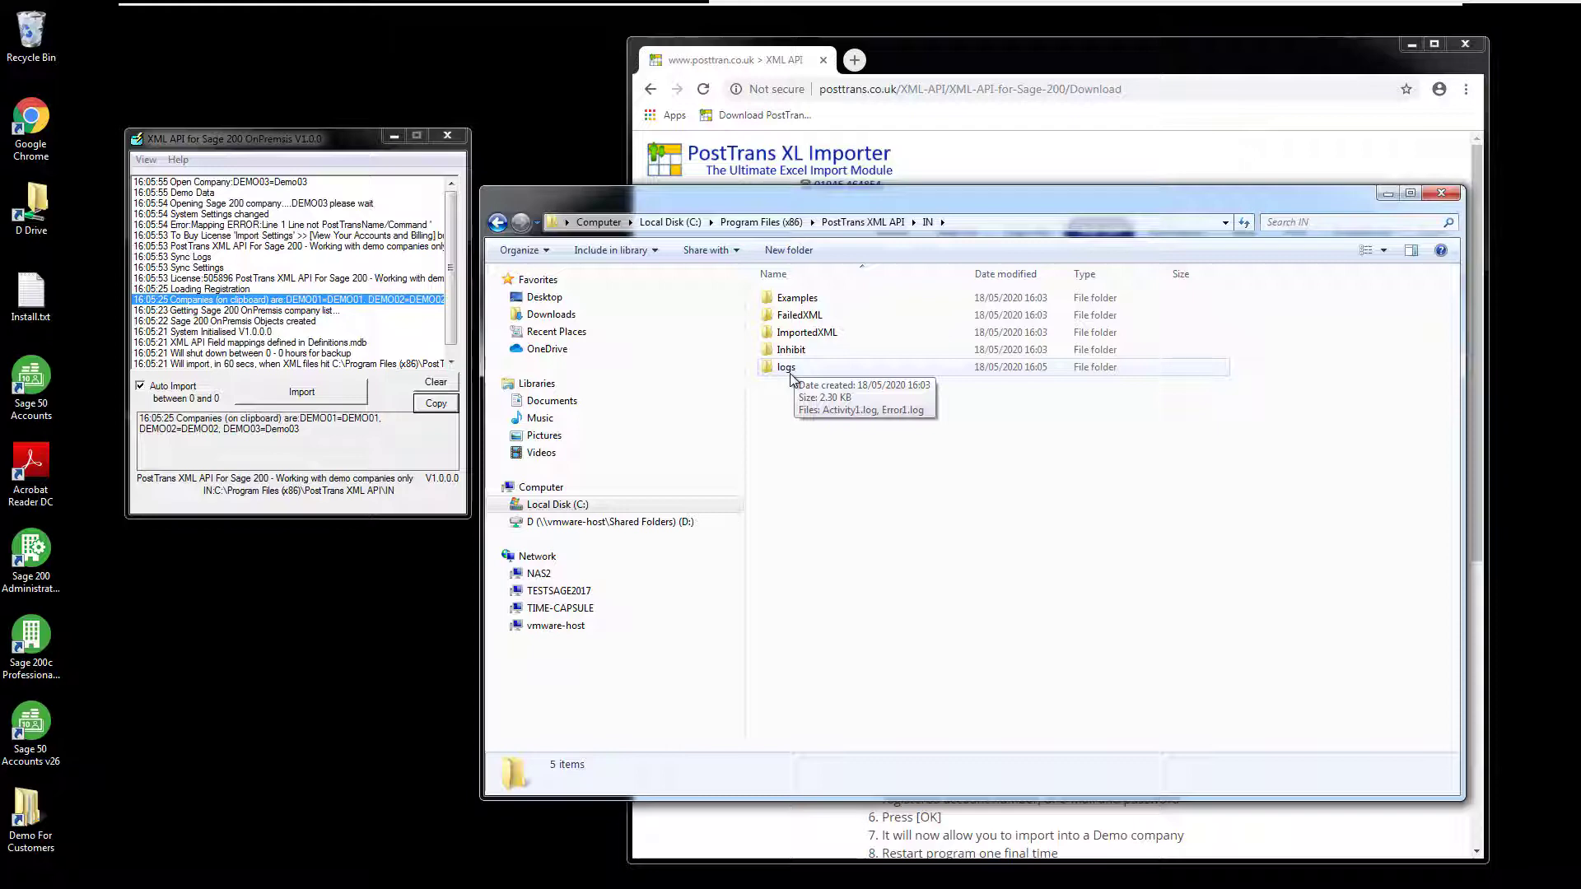
right_click(797, 300)
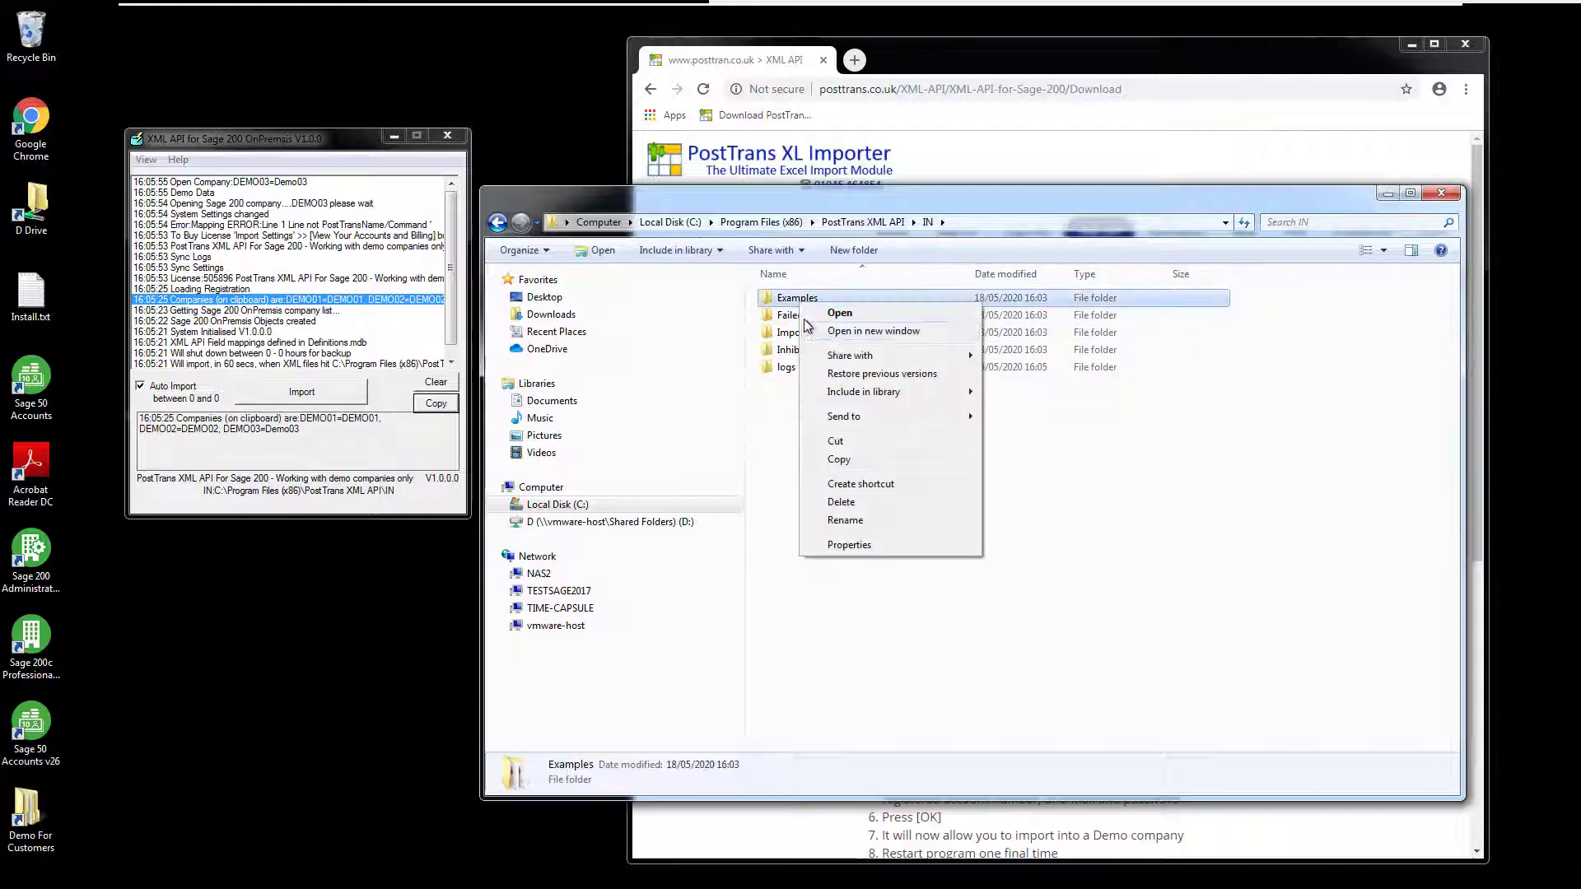
left_click(835, 332)
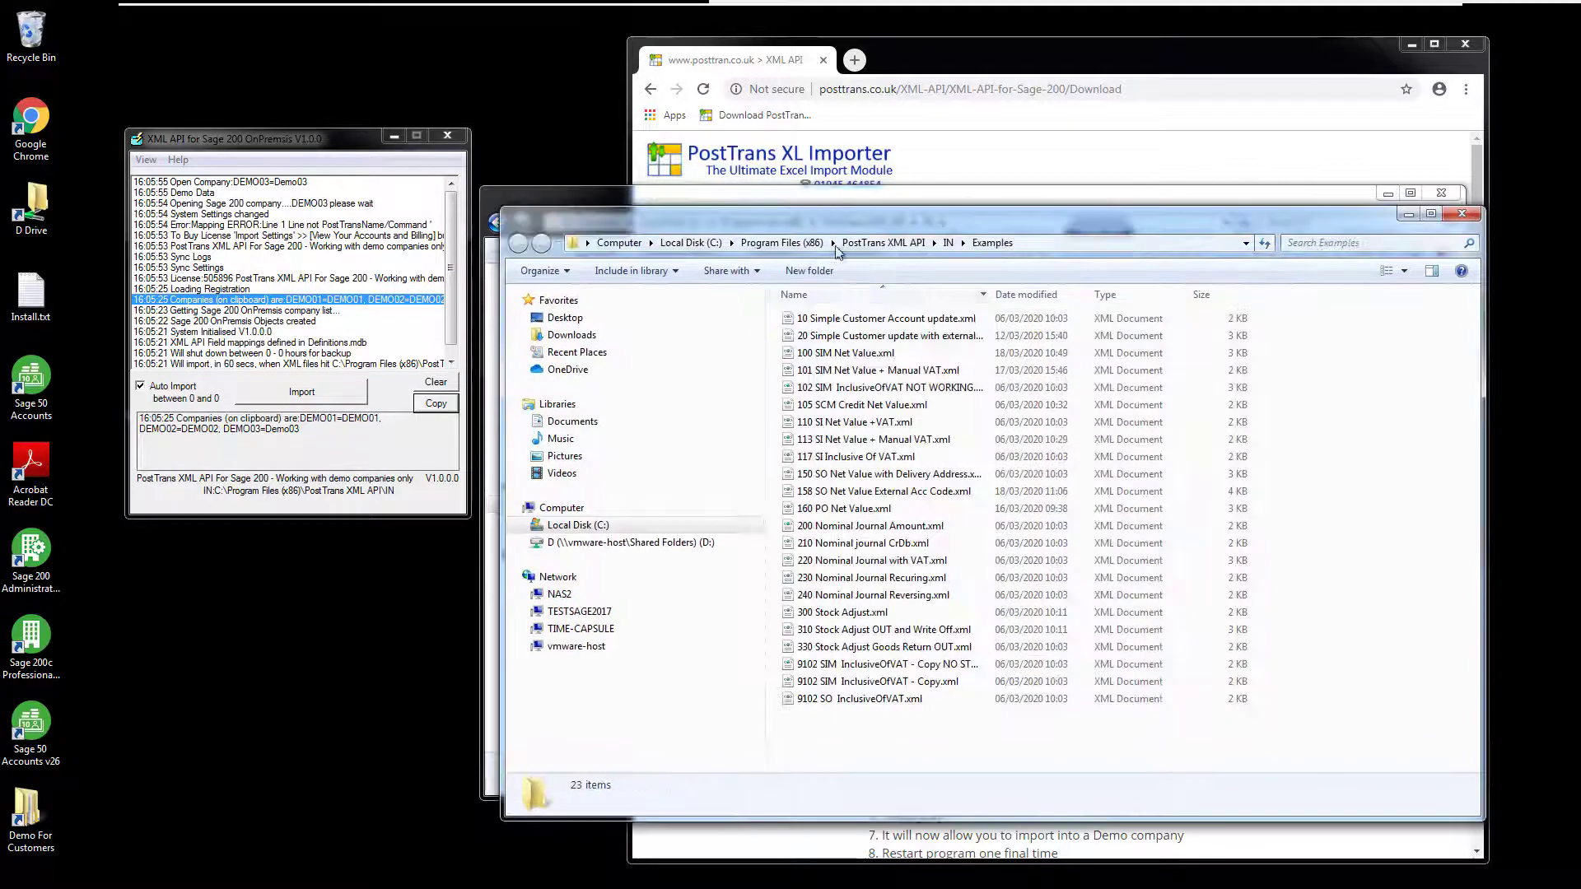
left_click_drag(833, 362, 828, 384)
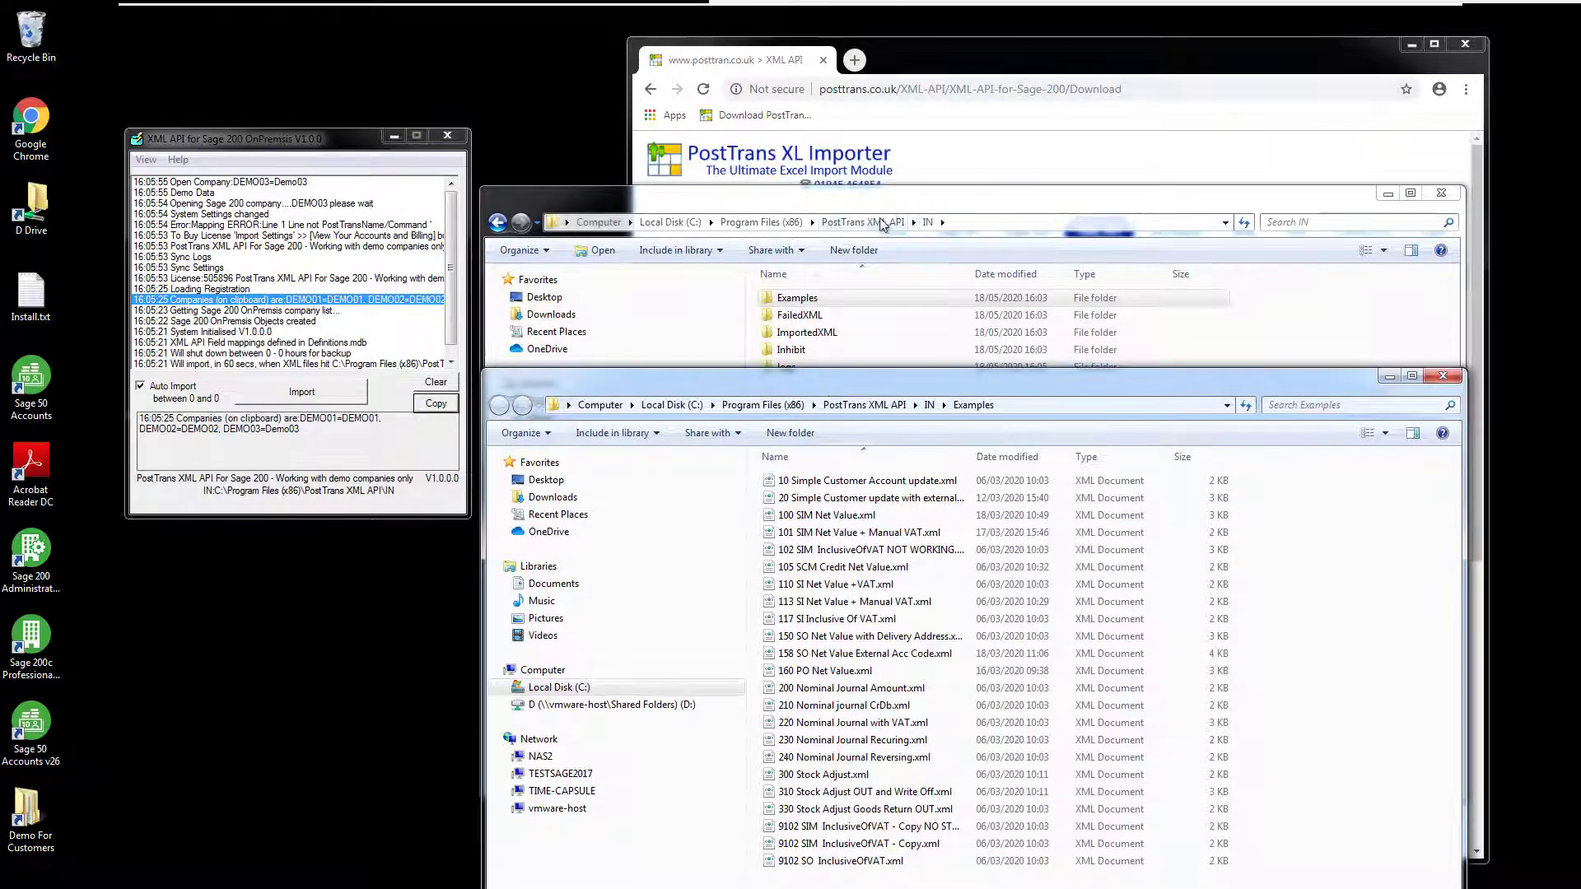
left_click_drag(888, 210, 878, 62)
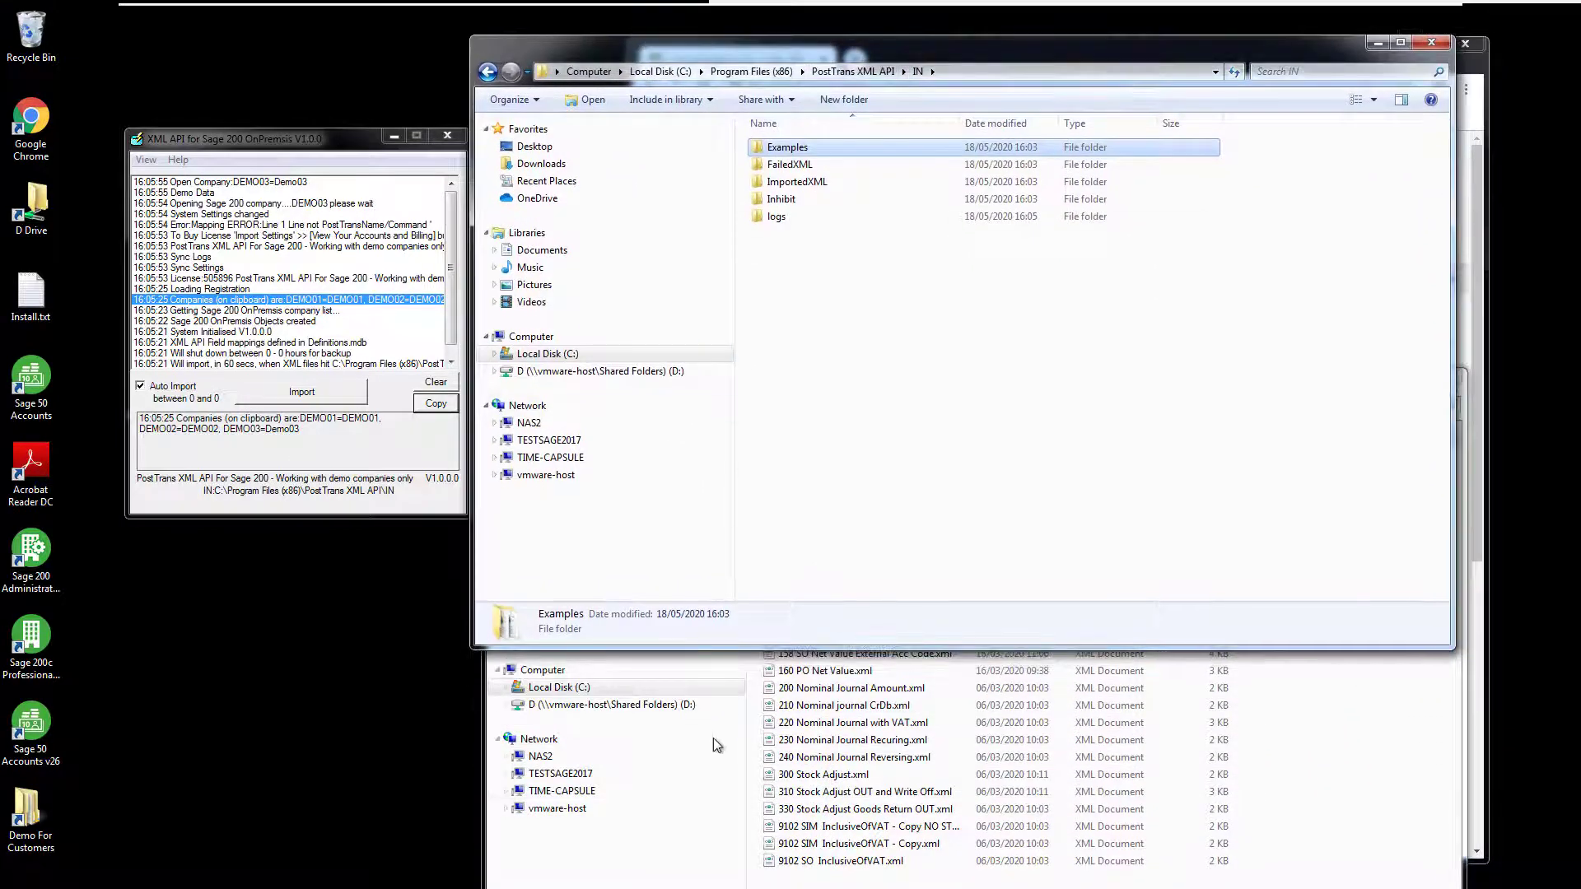
Step: Open the example file 210 Nominal journal CrDb.xml from the Examples folder in TextPad
left_click(836, 745)
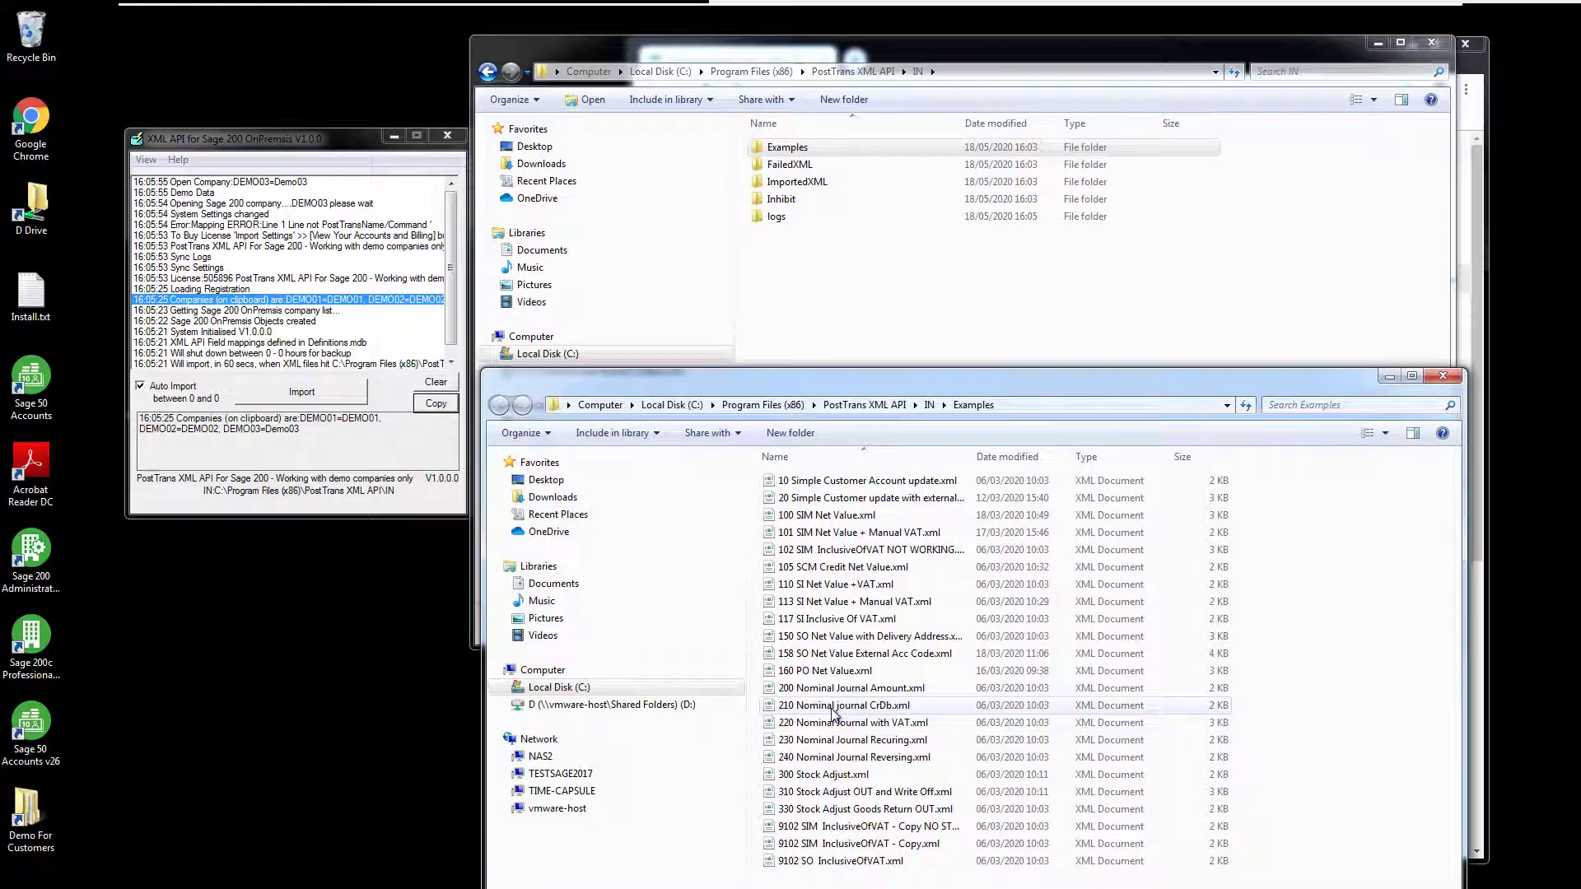
left_click(833, 713)
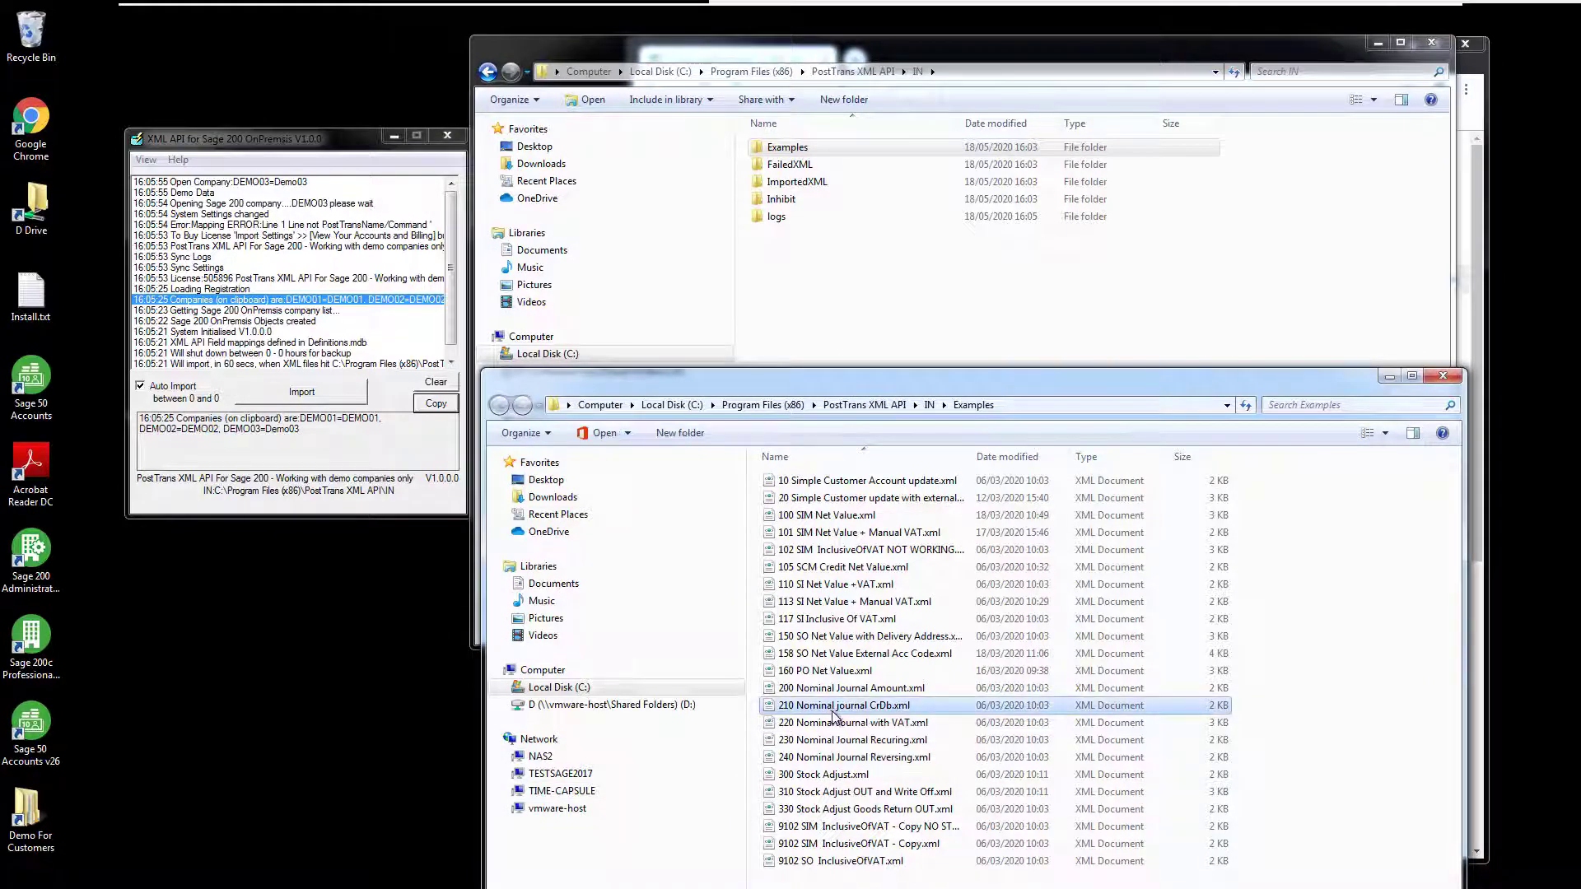
right_click(834, 715)
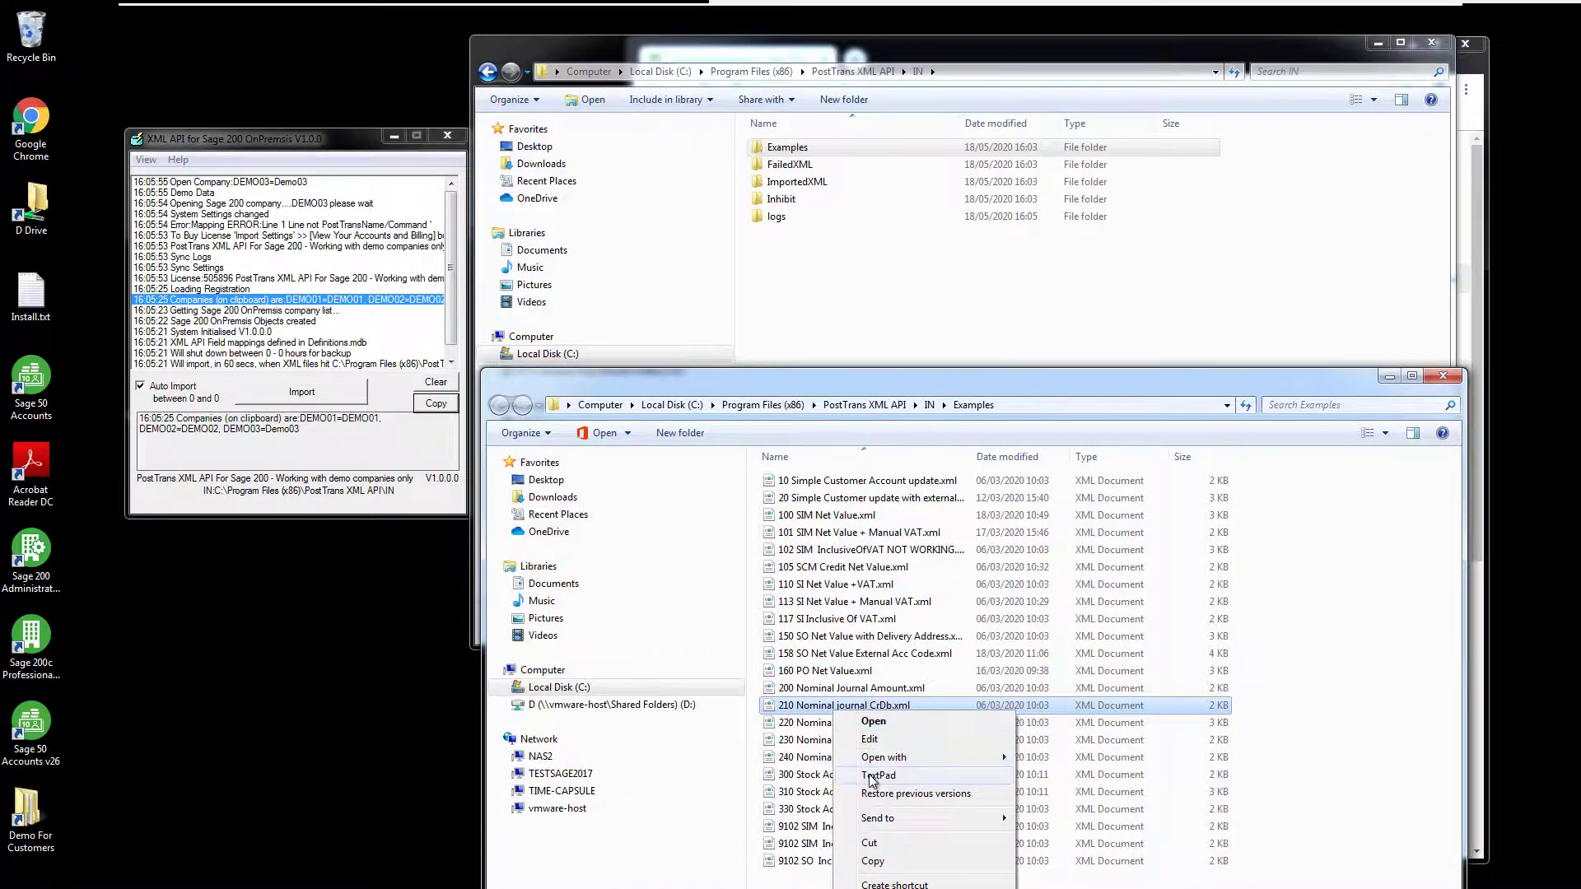
left_click(874, 775)
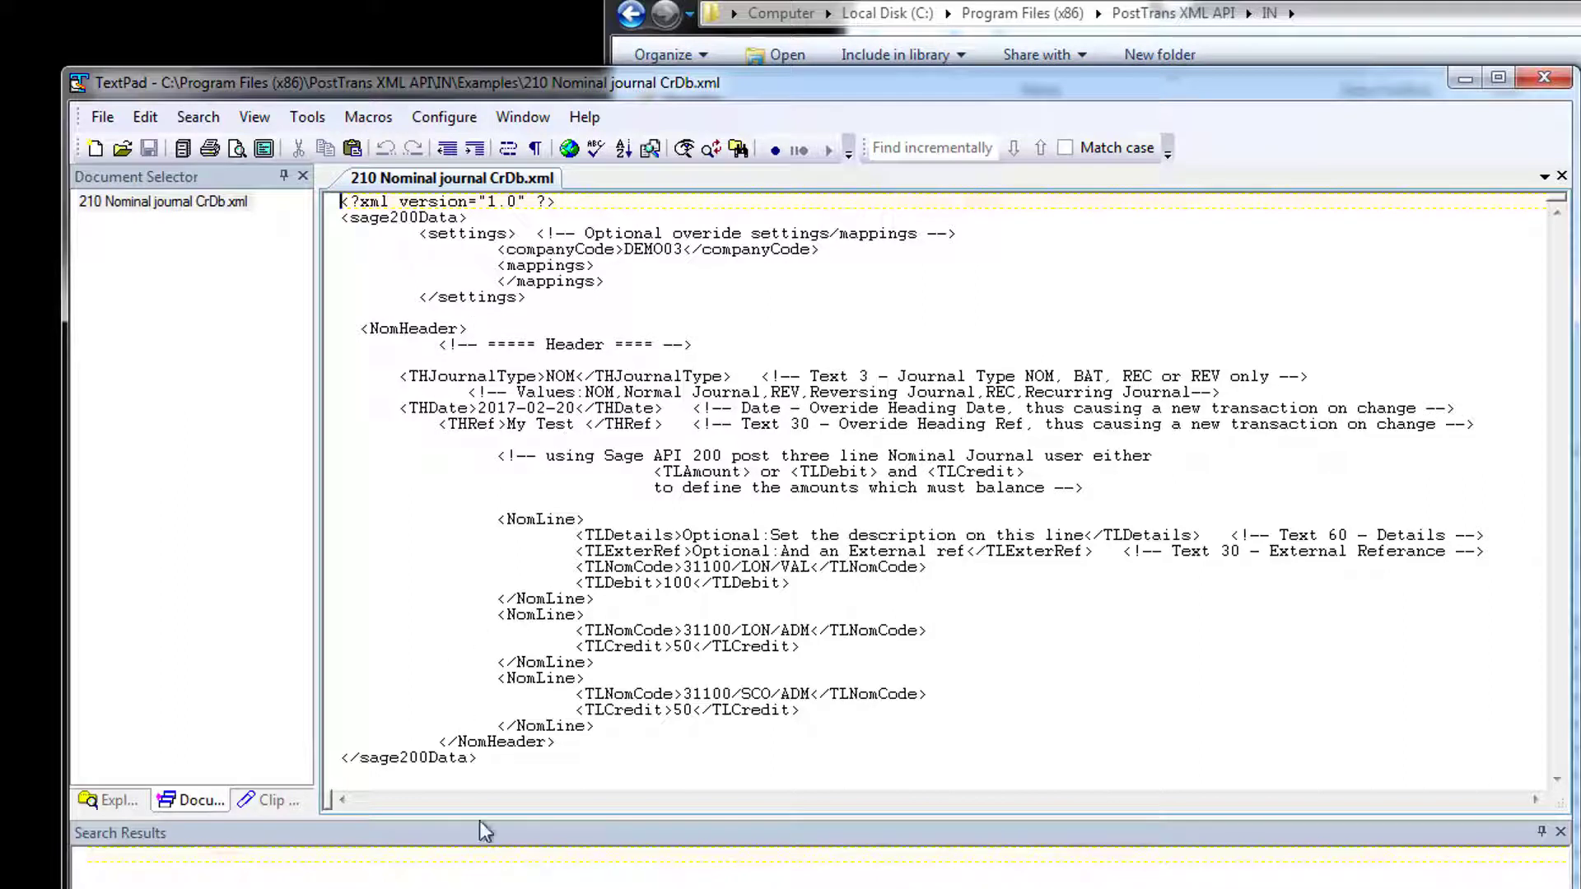
Step: Examine the opening and closing sage200Data tags, the optional settings block and its companyCode value
left_click_drag(484, 764, 330, 764)
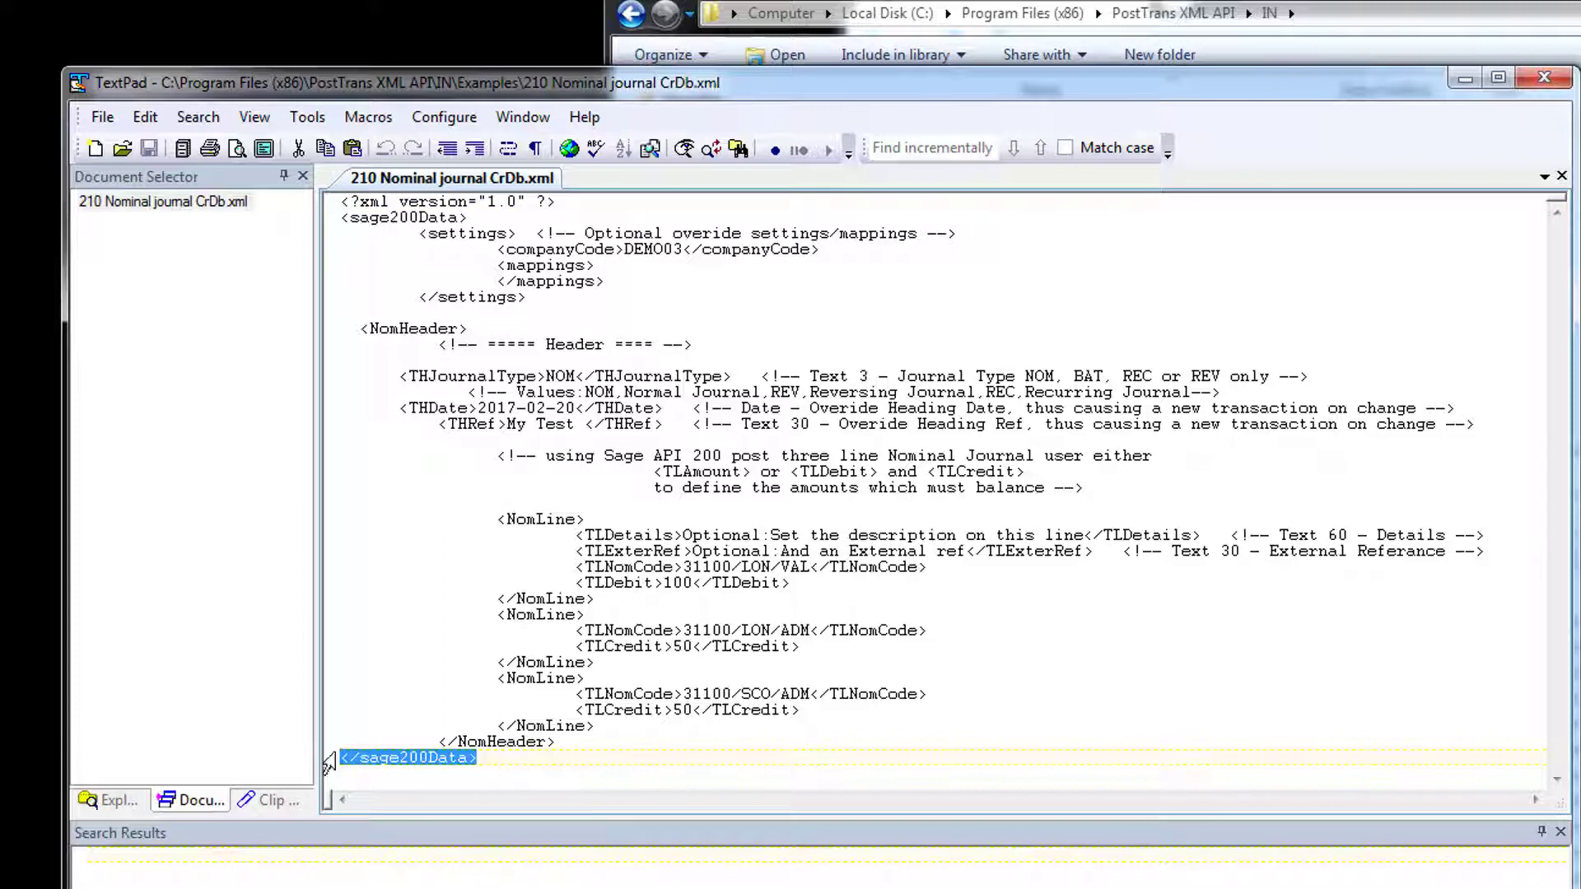
left_click_drag(479, 222, 311, 220)
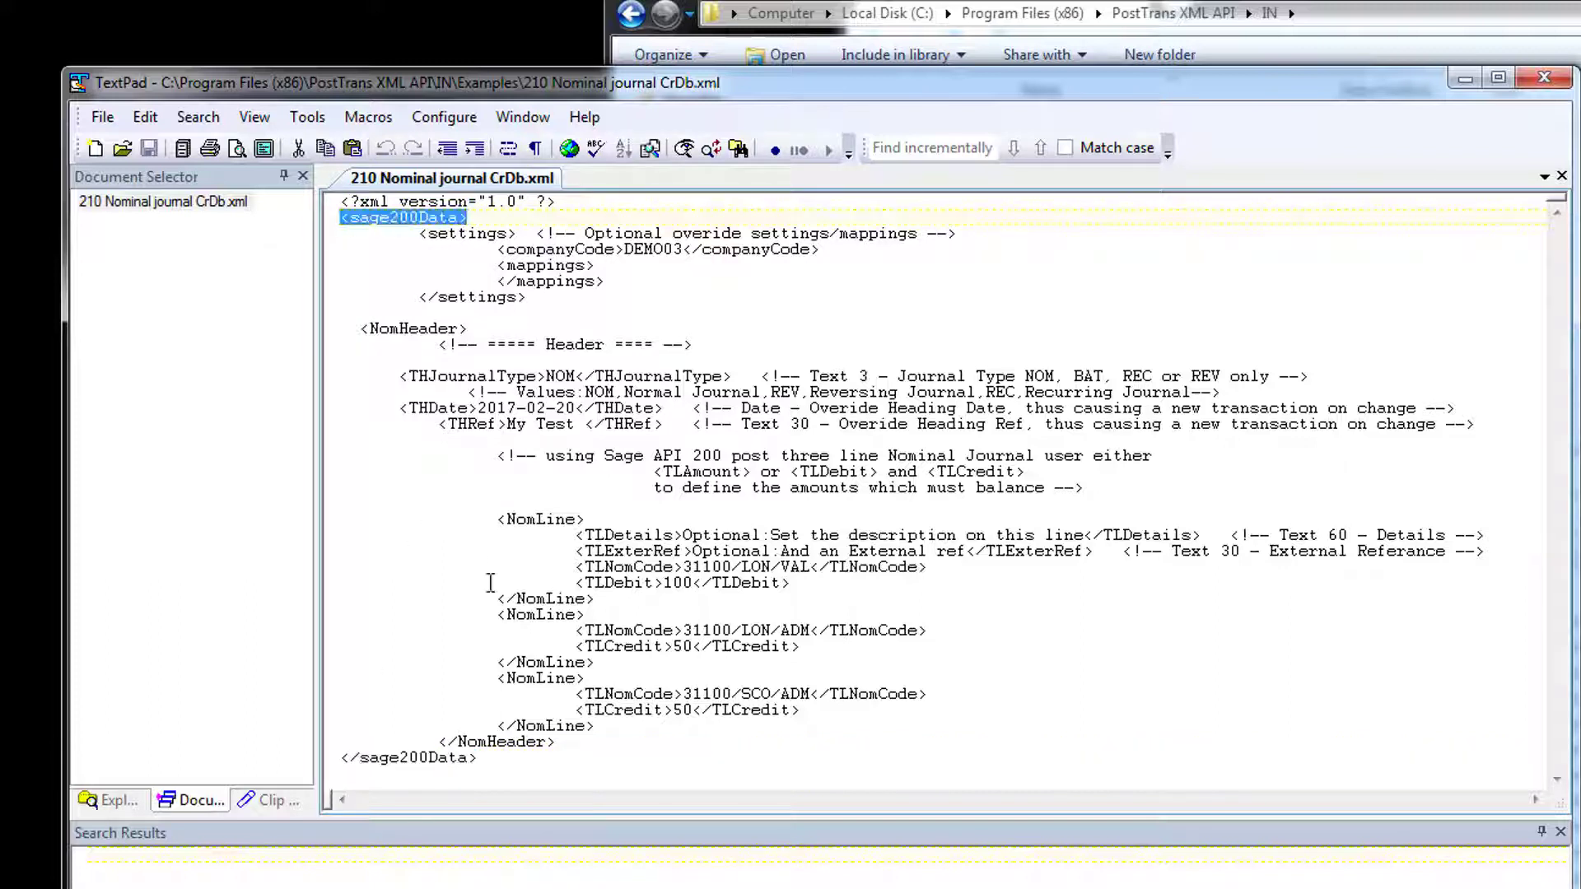
left_click_drag(482, 763, 331, 765)
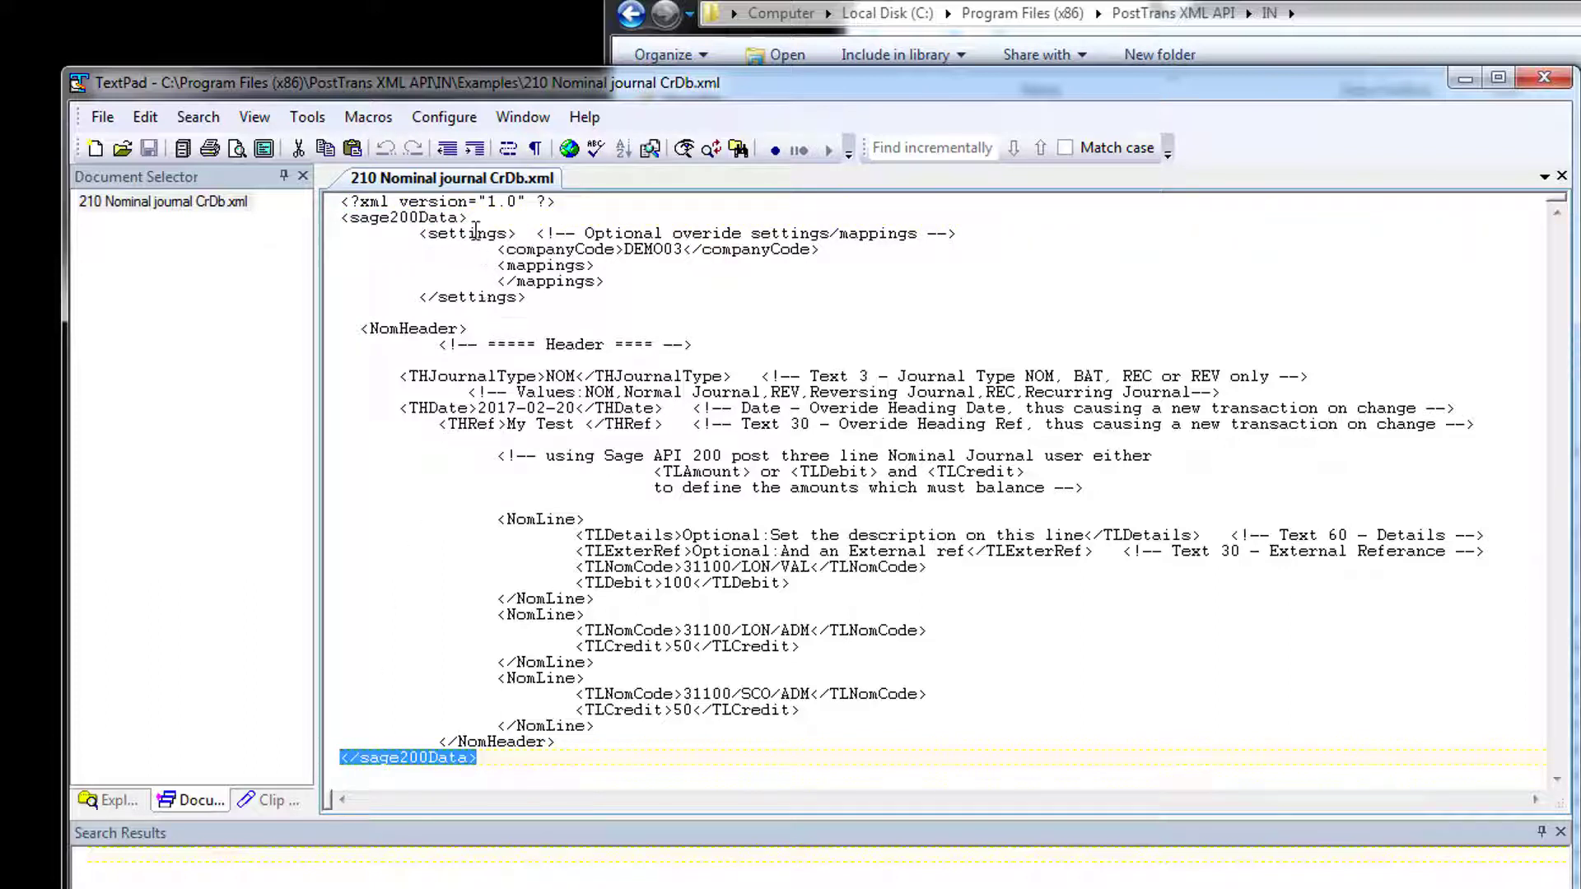
left_click_drag(477, 221, 342, 221)
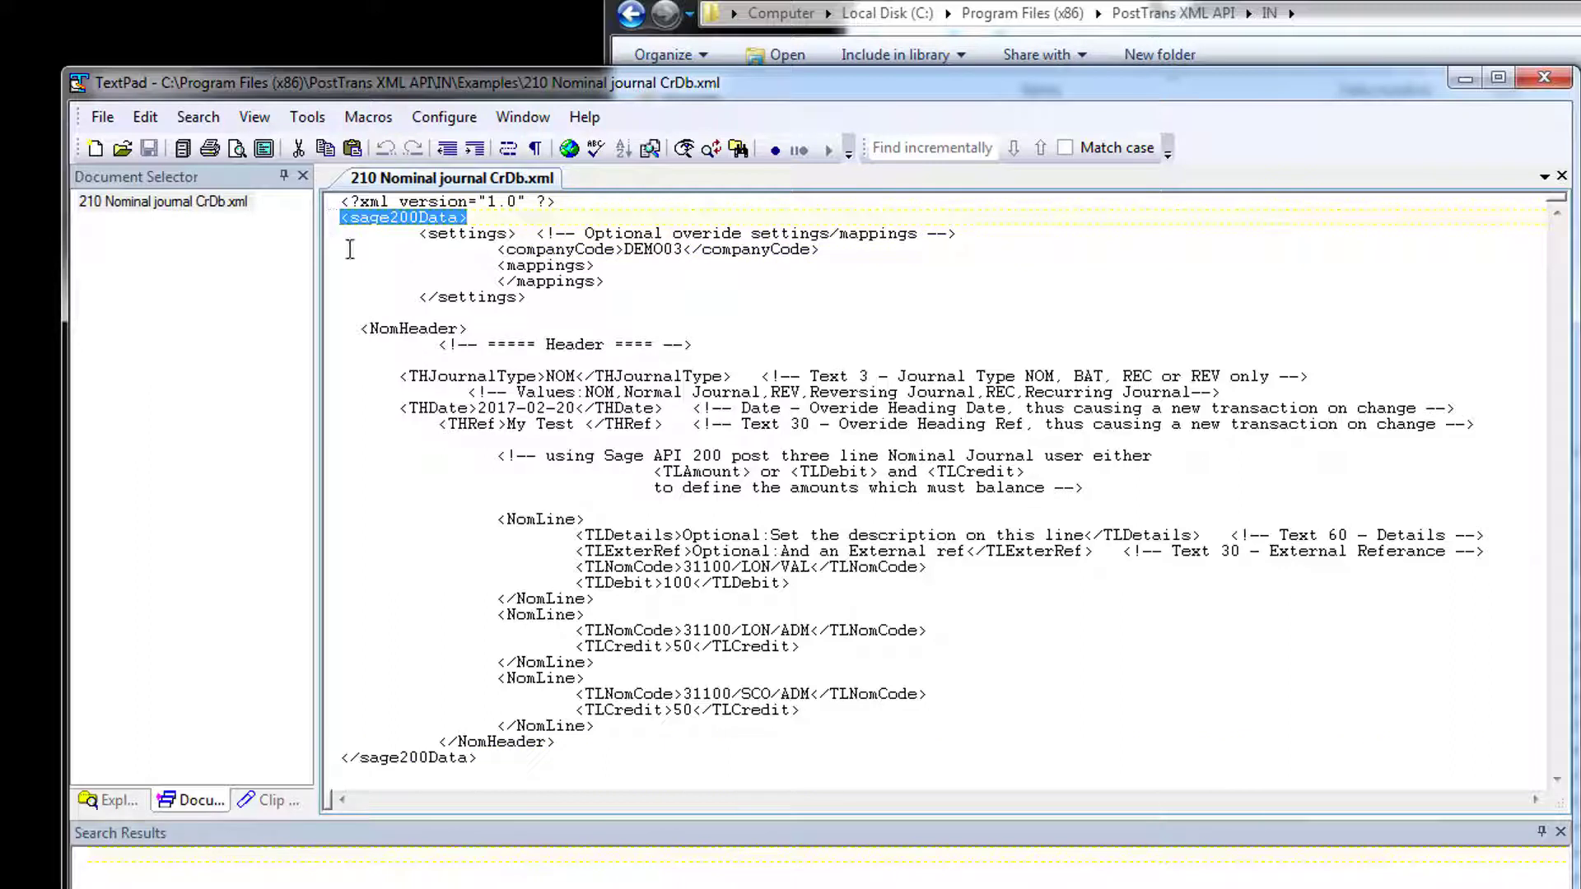
left_click_drag(528, 298, 421, 304)
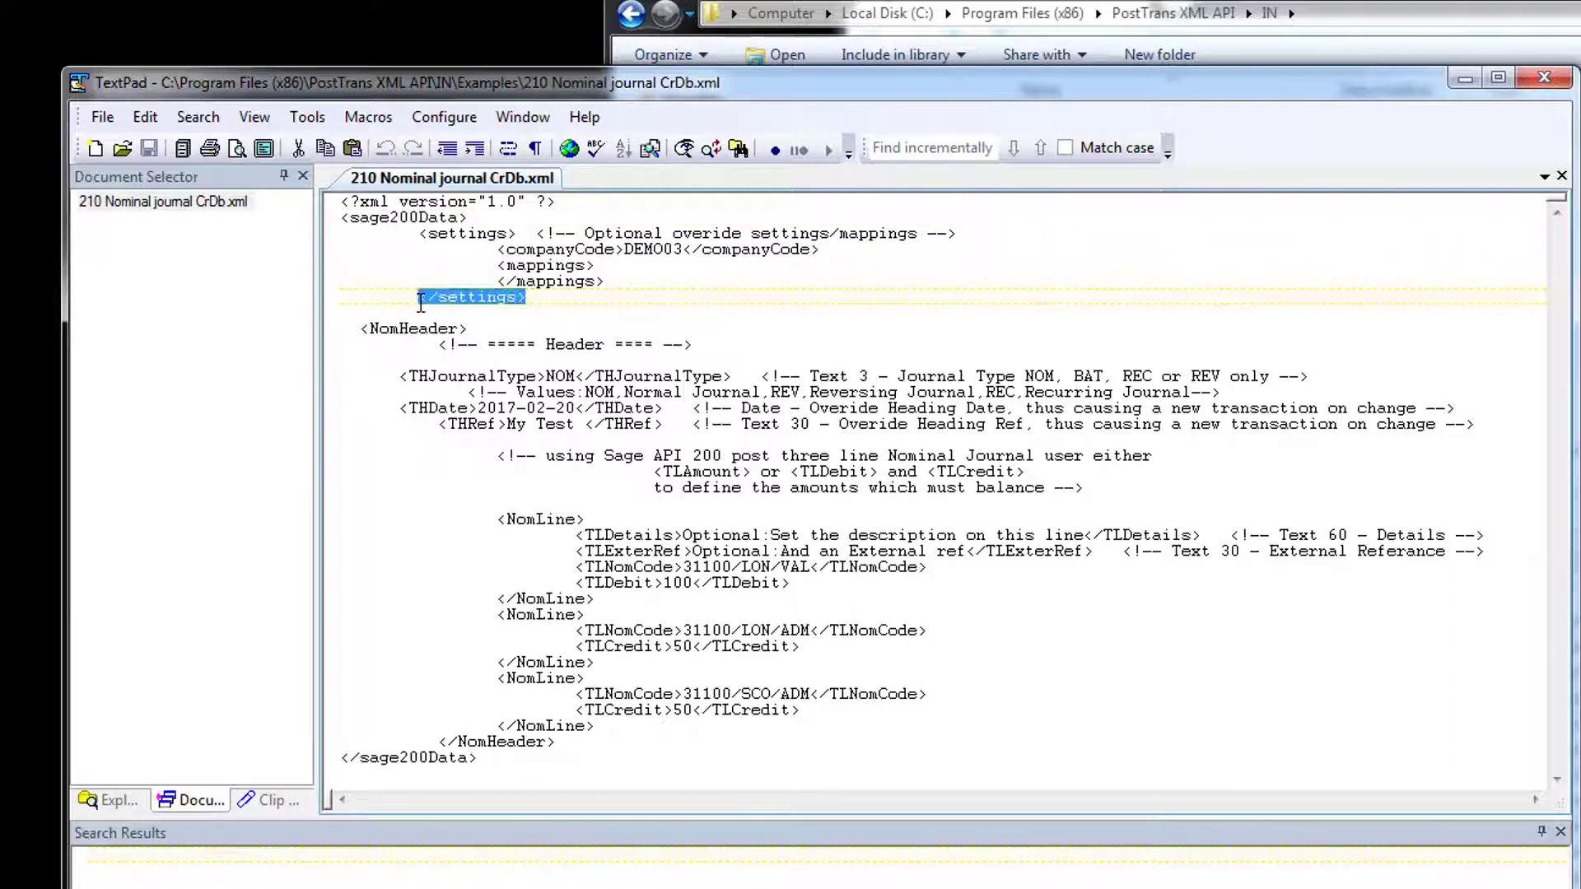
left_click_drag(420, 235, 516, 235)
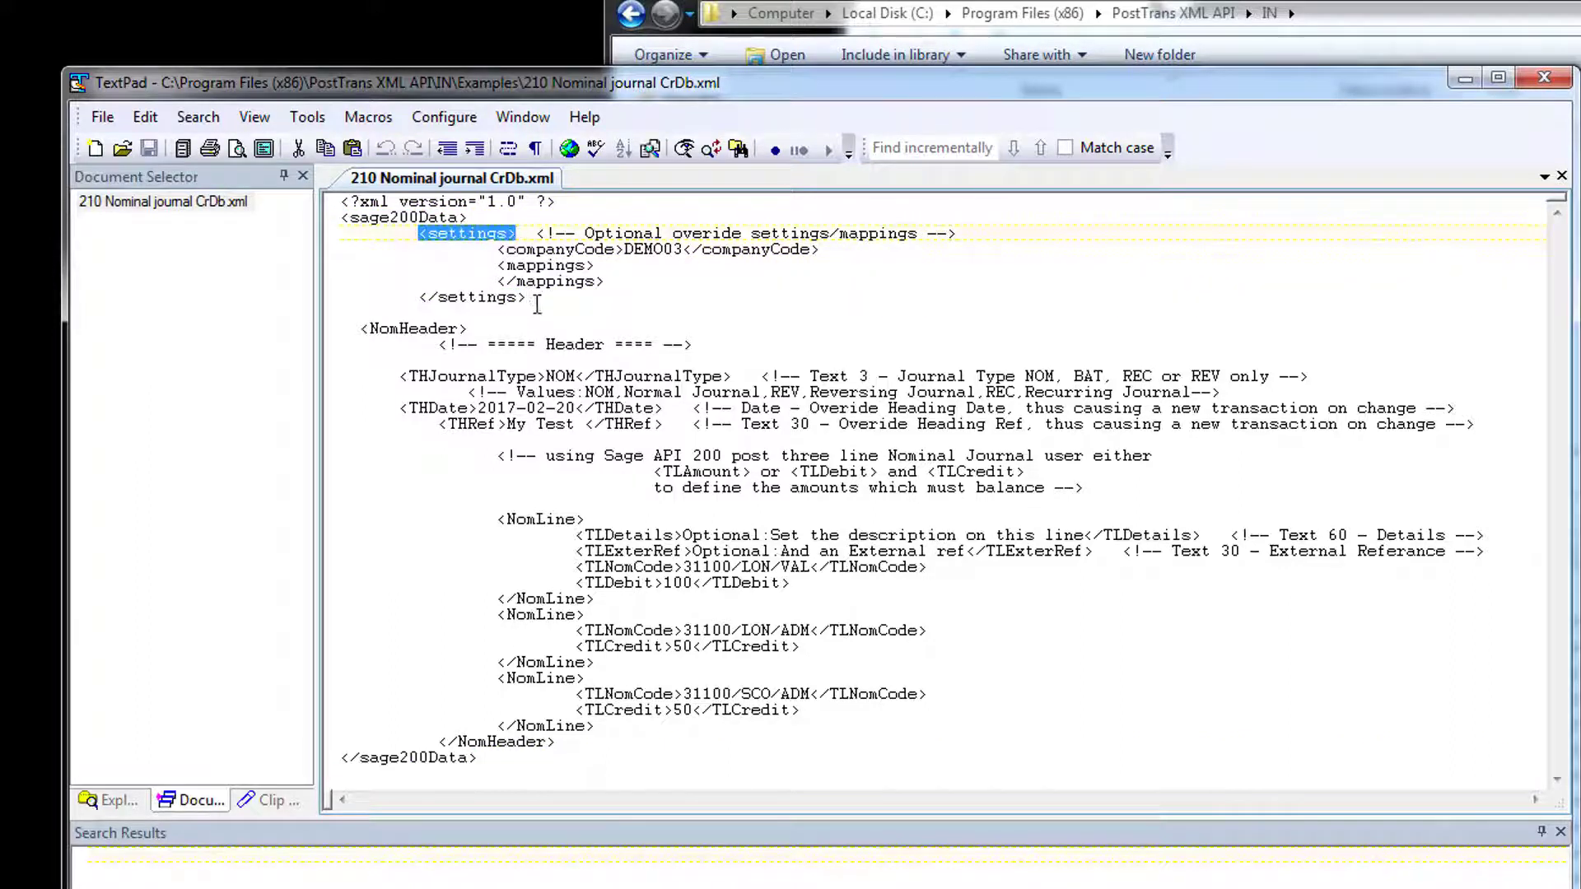
left_click_drag(537, 305, 224, 235)
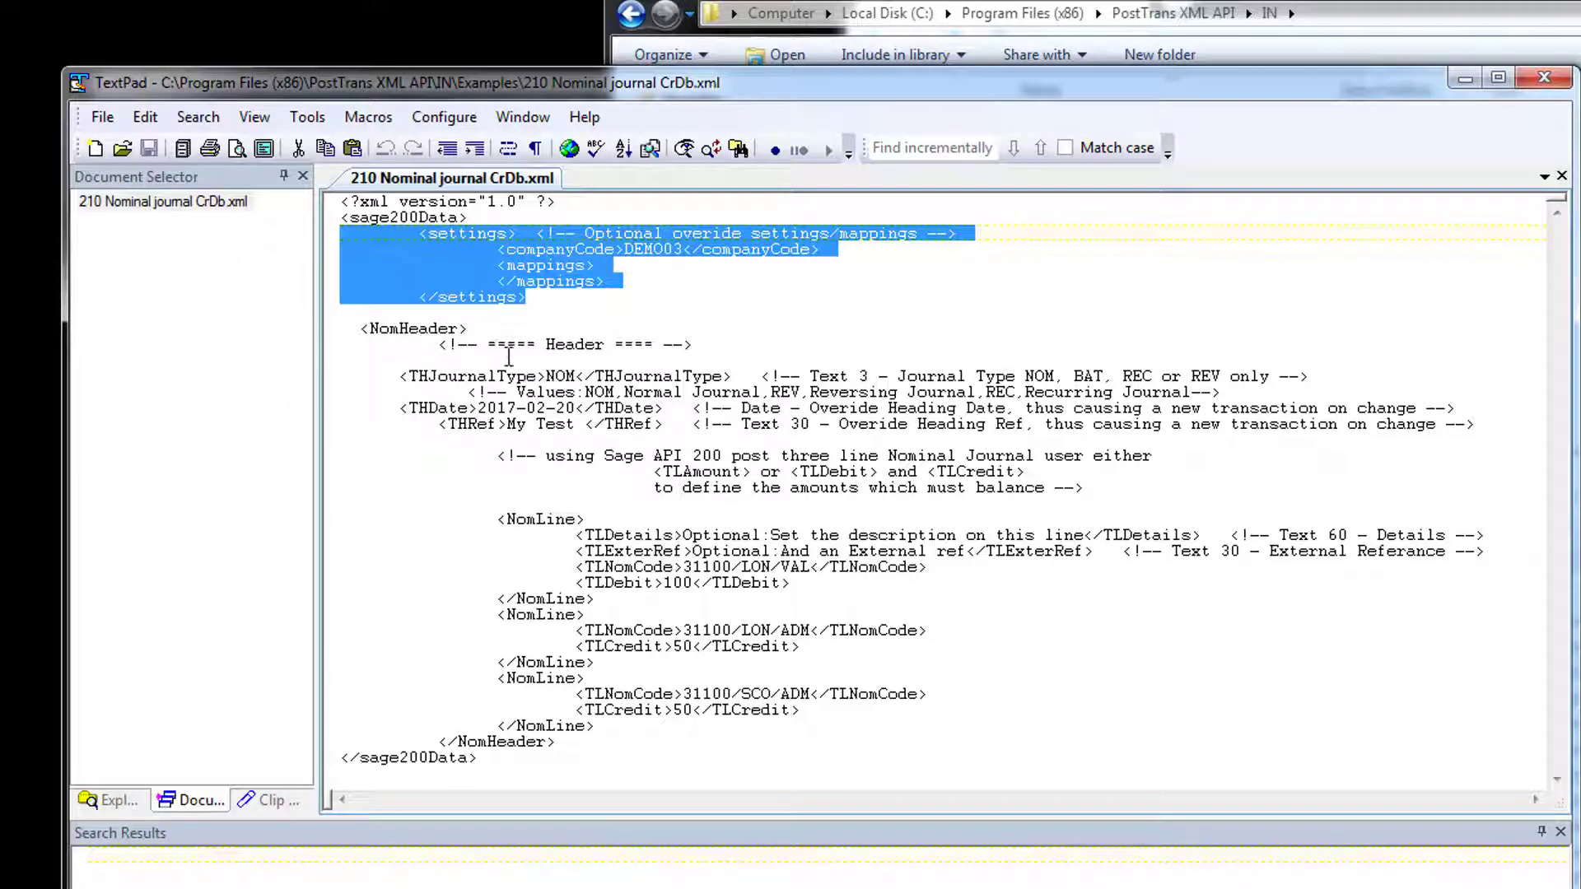
left_click(531, 302)
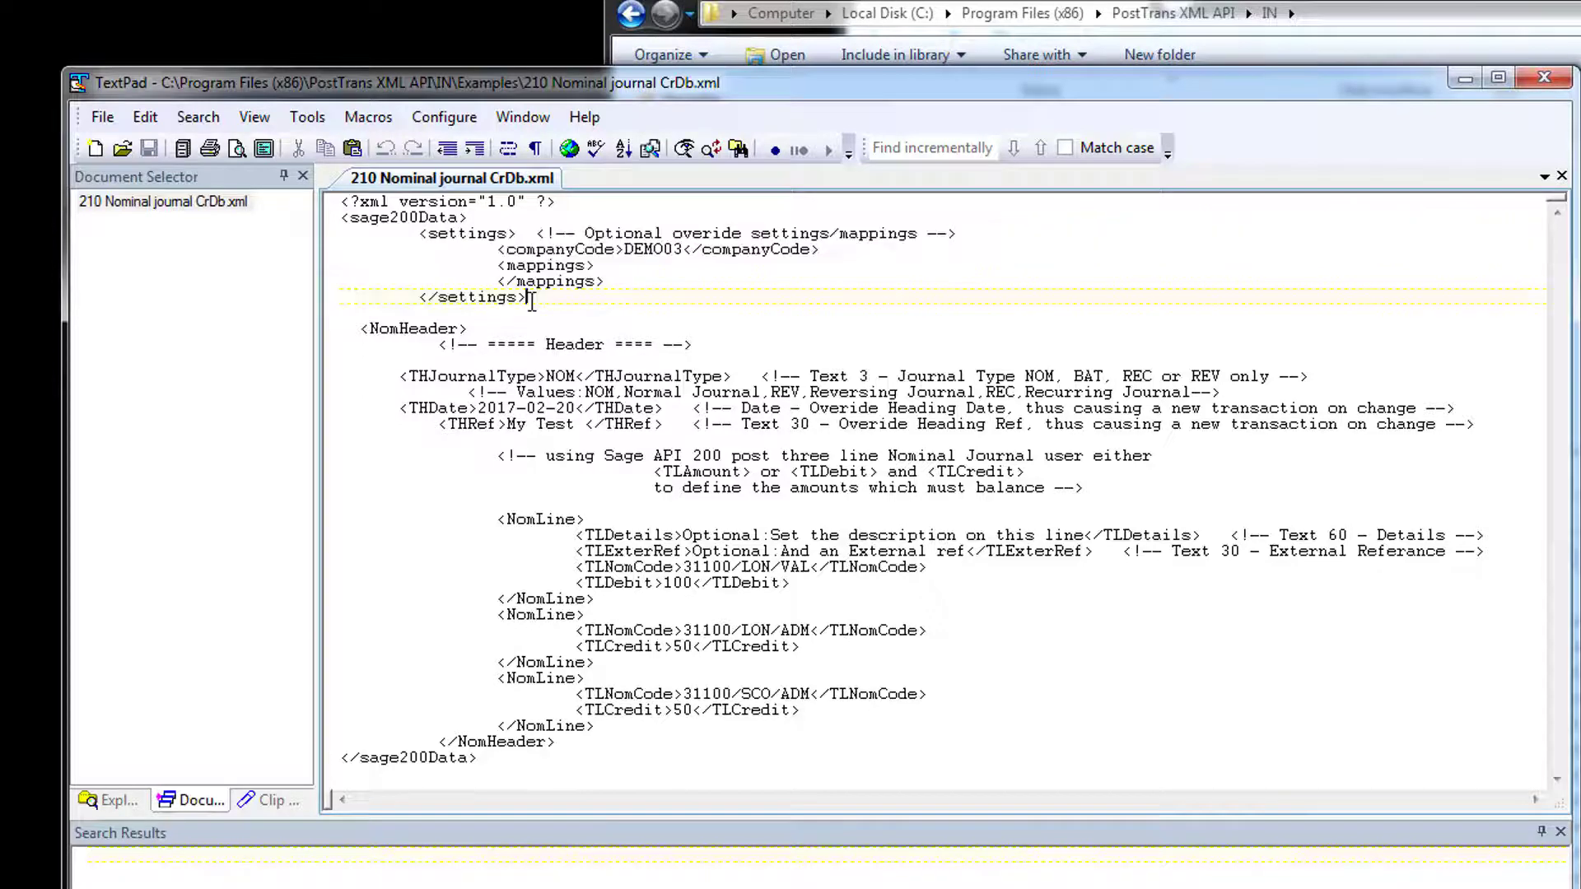
left_click_drag(538, 302, 311, 241)
left_click(601, 268)
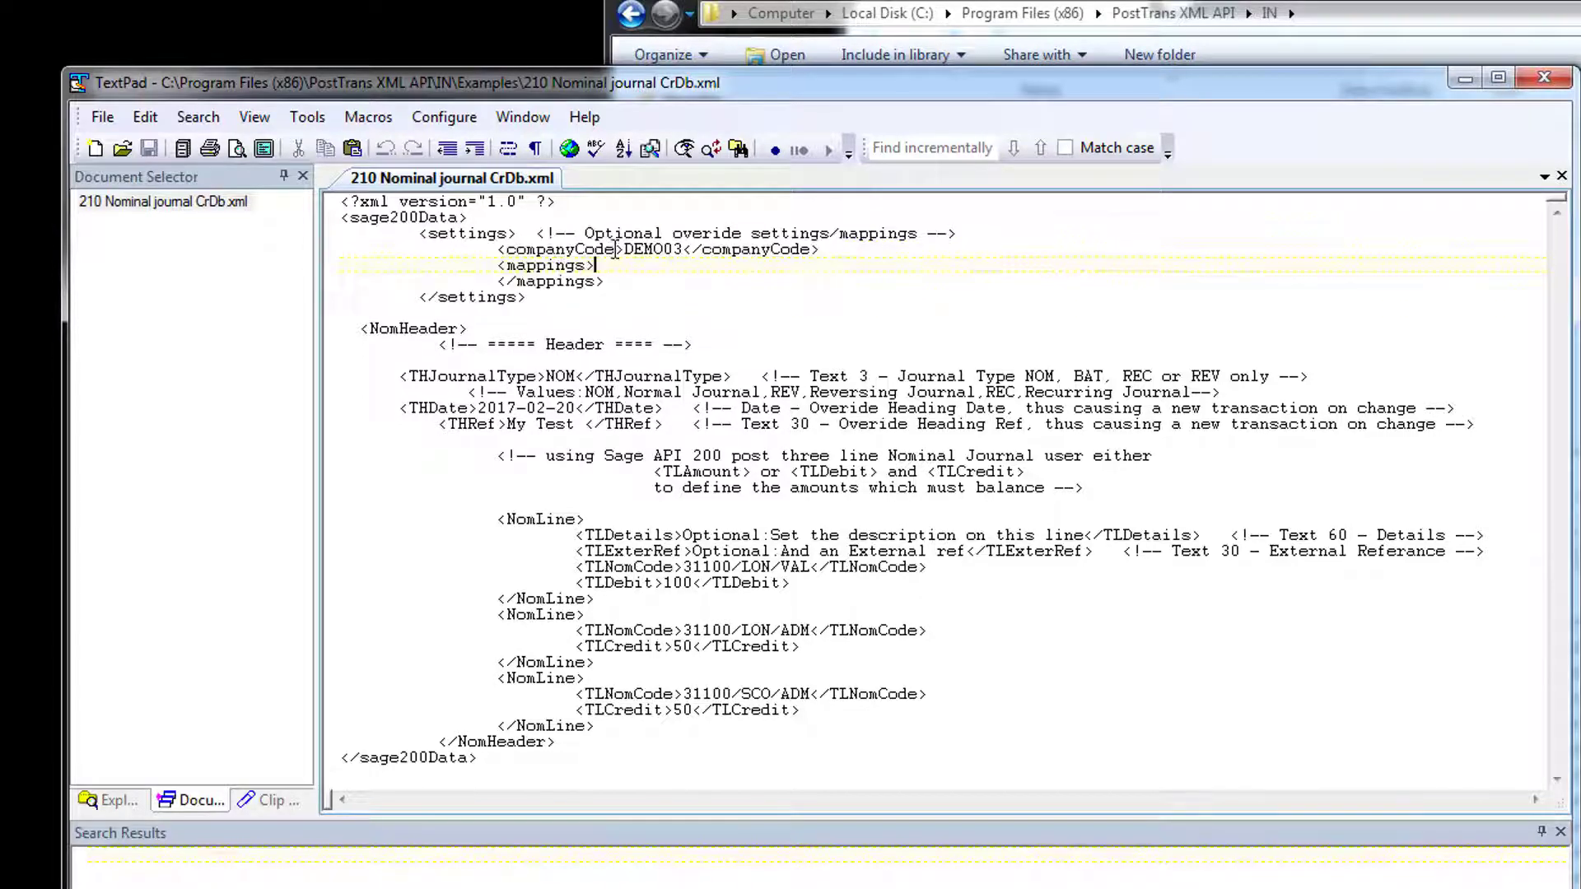
left_click_drag(626, 249, 688, 253)
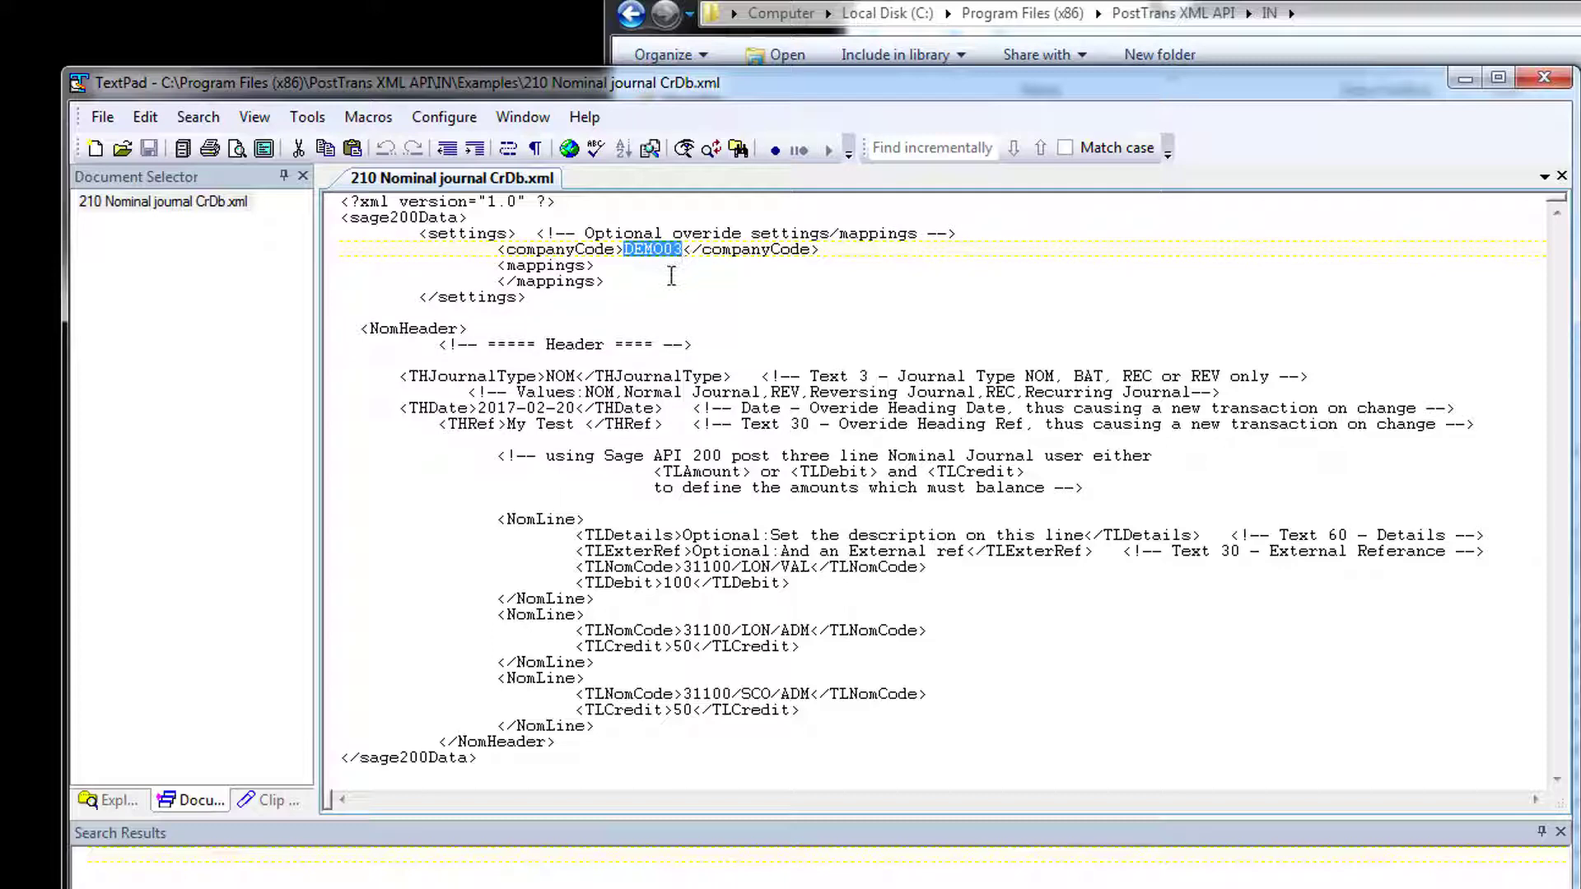
Step: Delete the entire optional settings block and the leftover blank line above the NomHeader element
left_click_drag(537, 304, 211, 240)
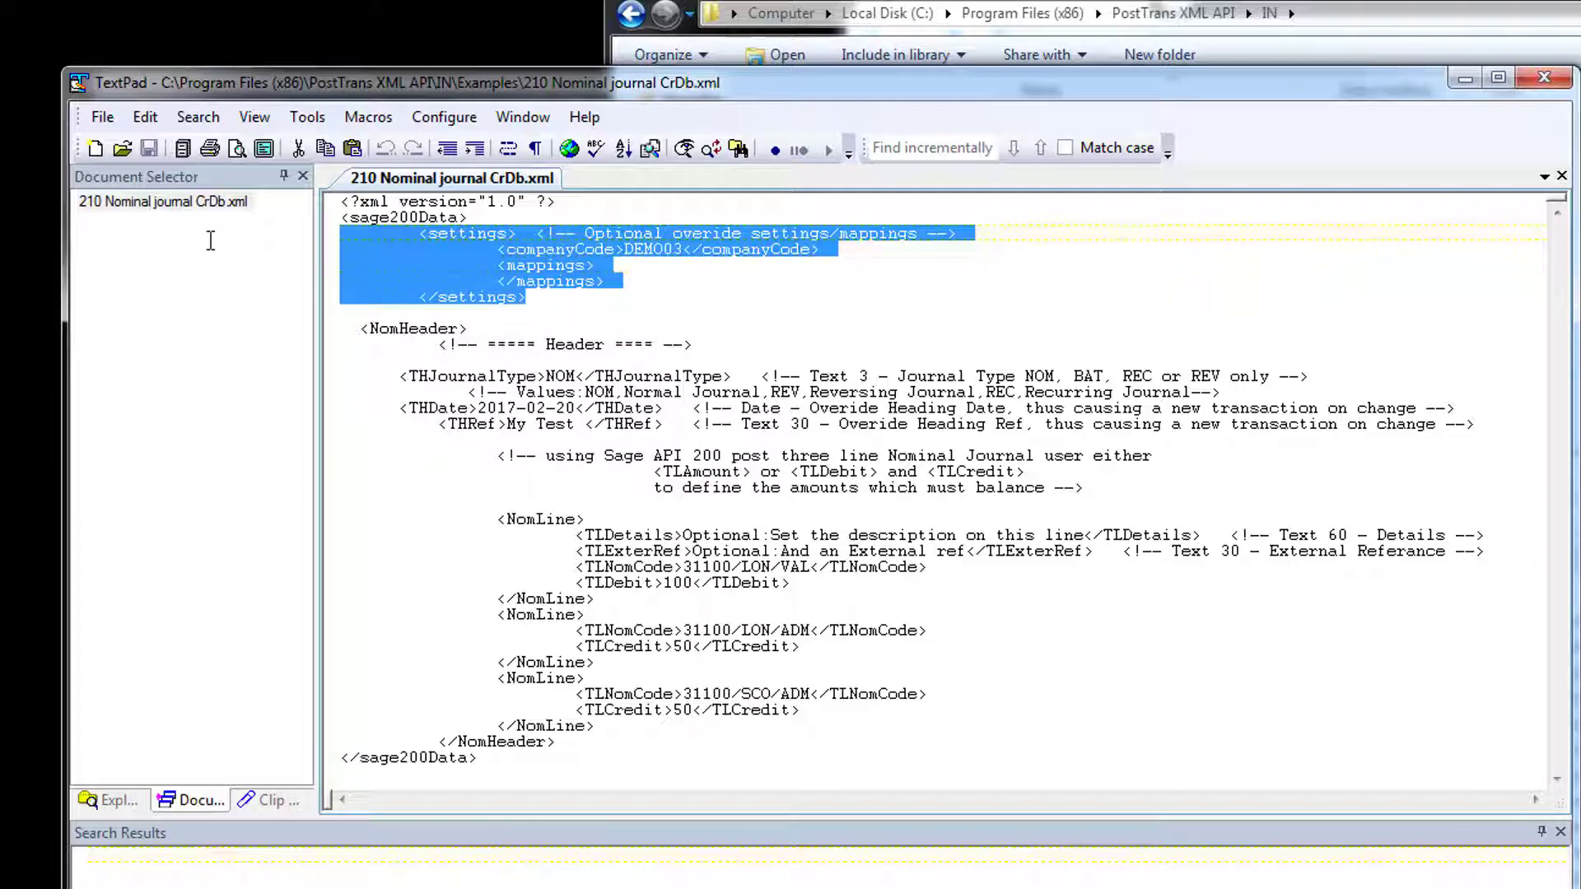
key("Delete")
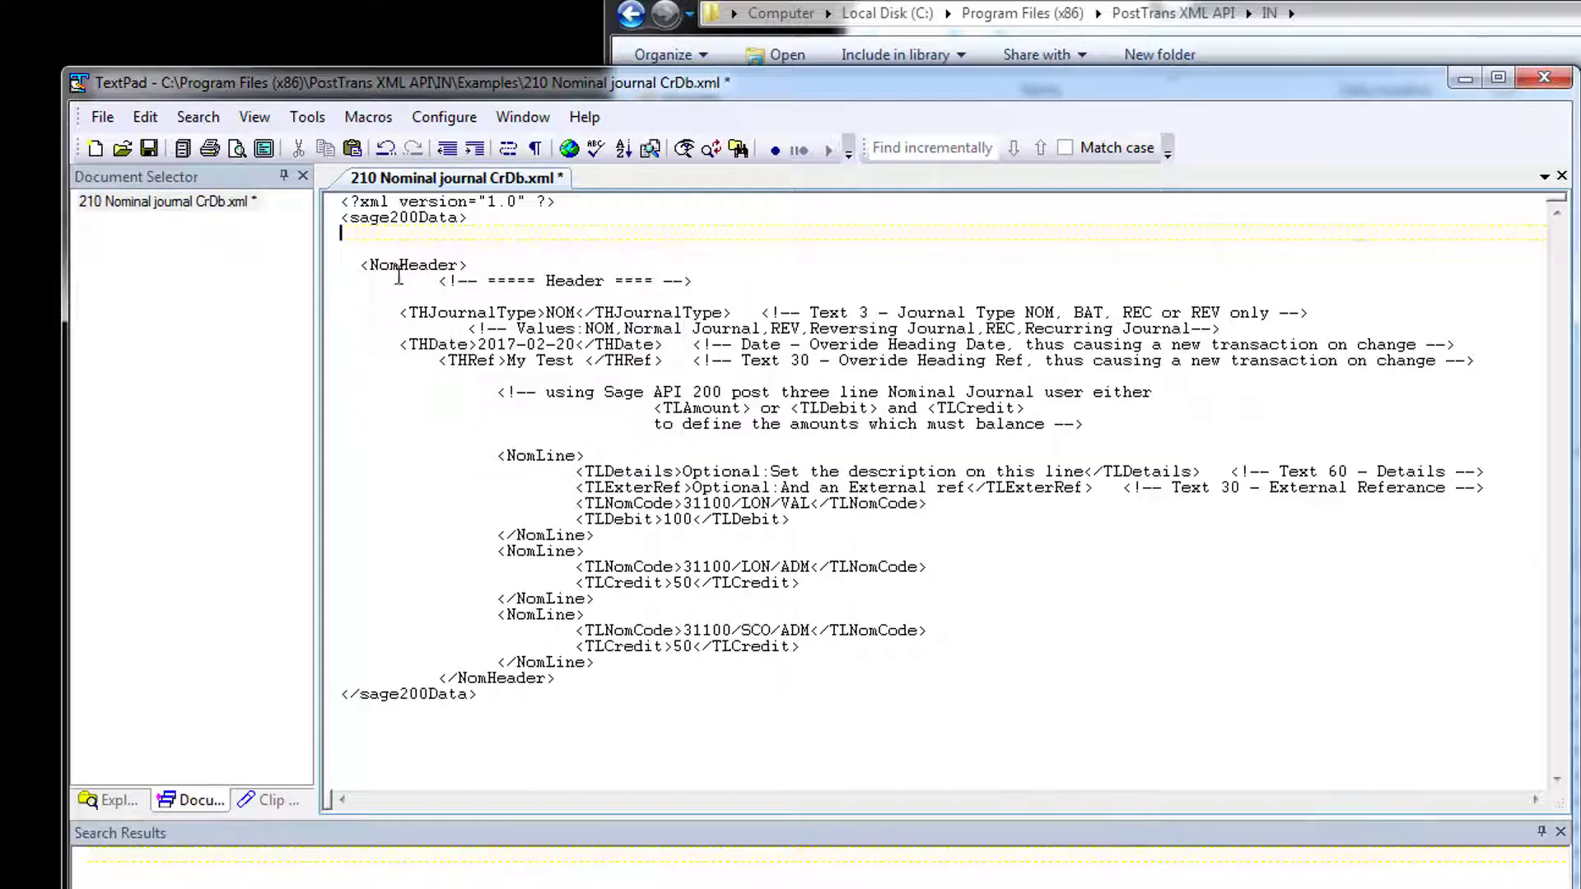
key("Delete")
Step: Change the year in the journal's THDate to 2020
left_click(592, 425)
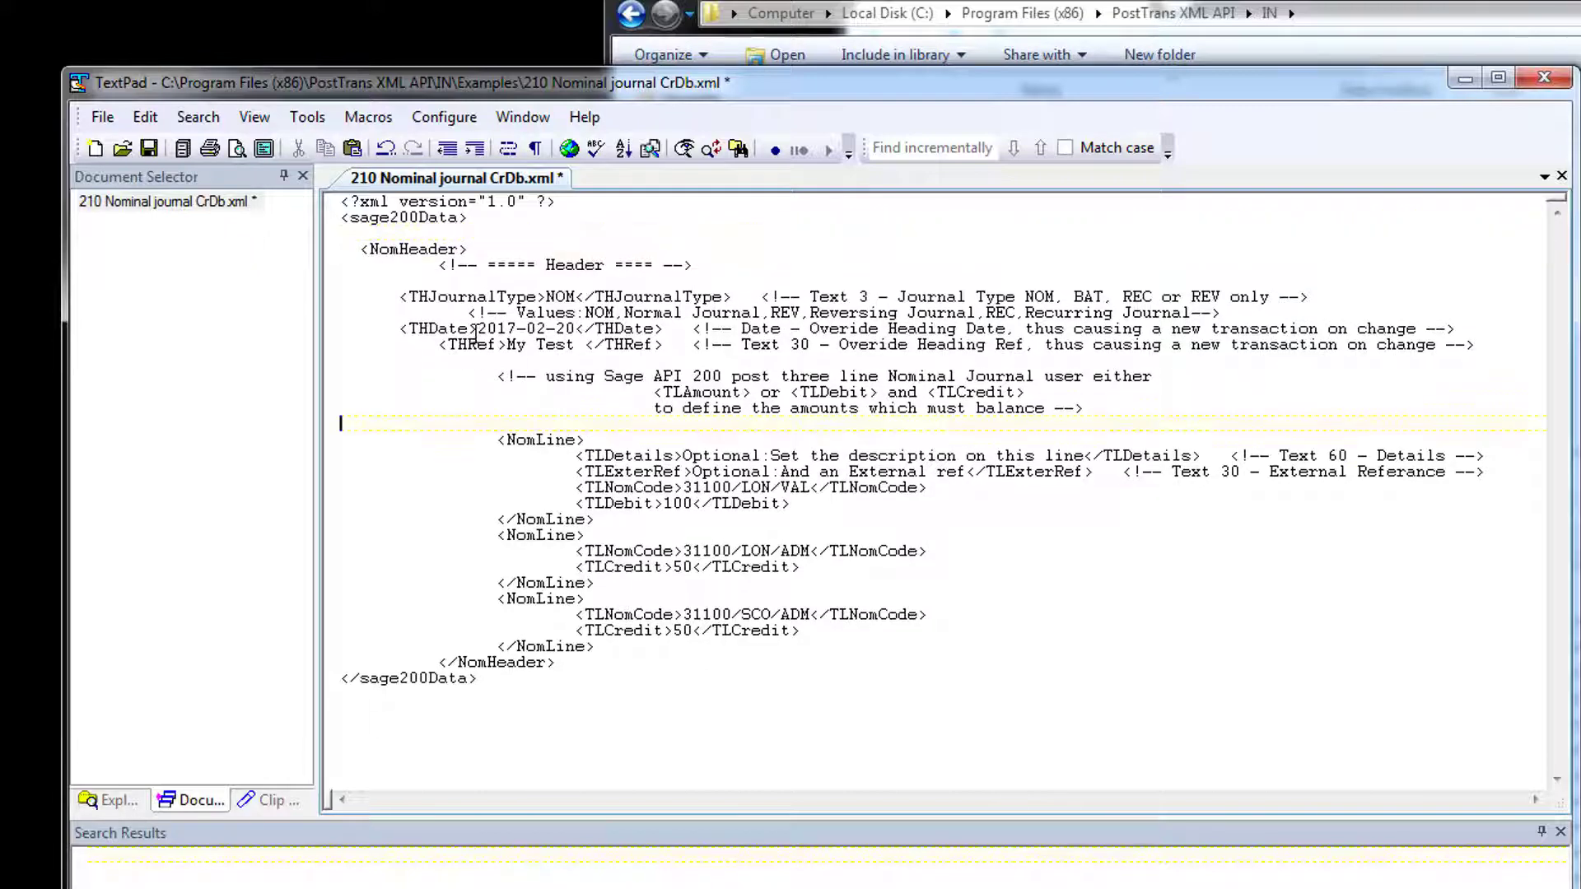
left_click_drag(500, 332, 511, 331)
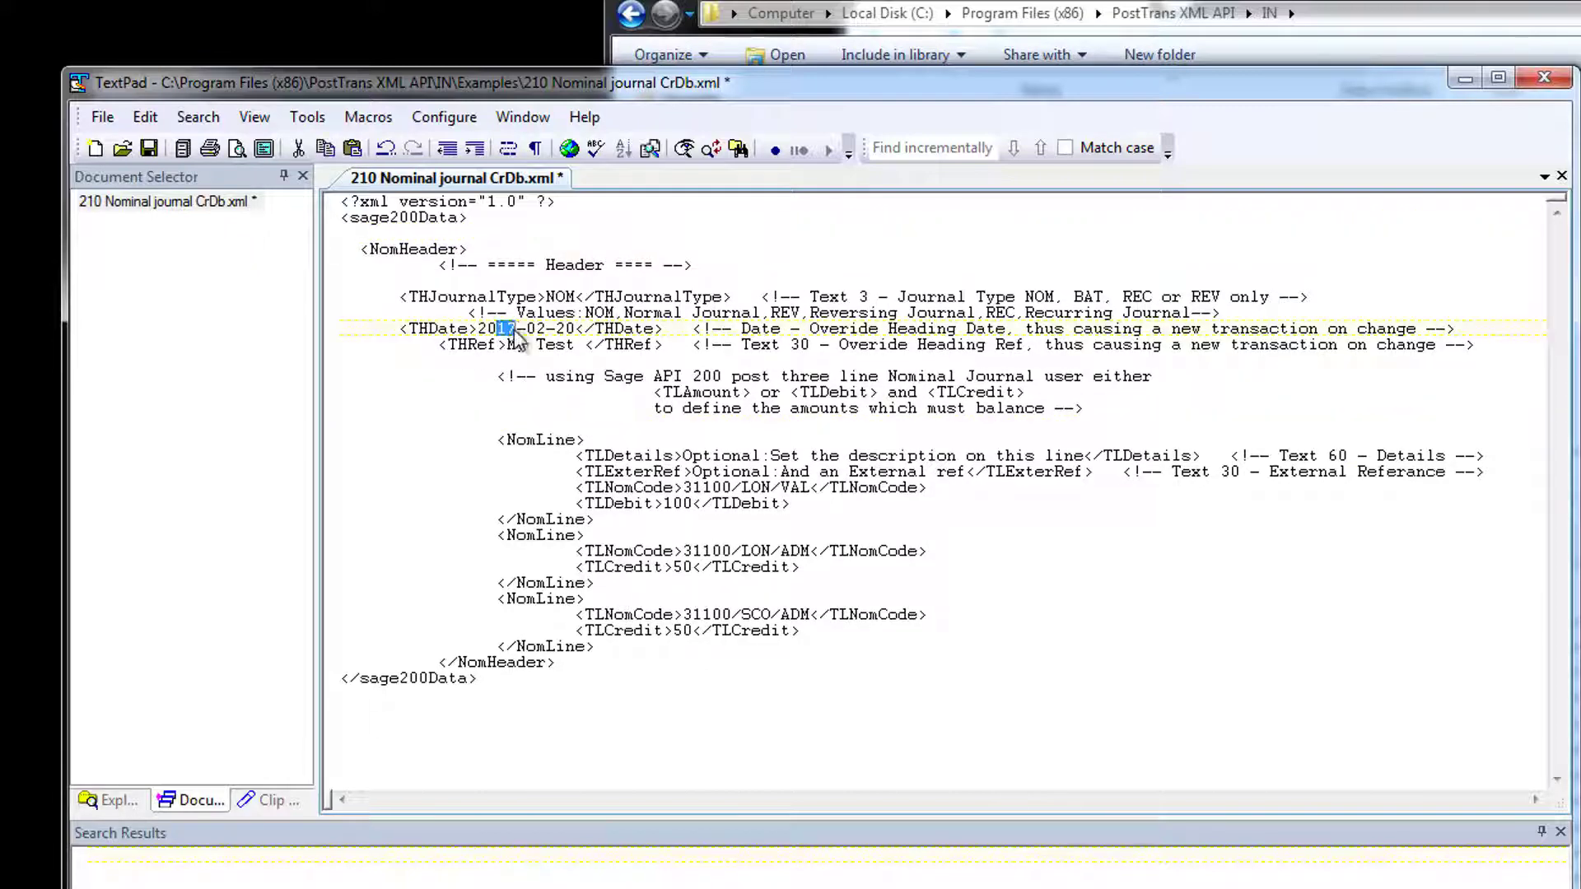
type("202")
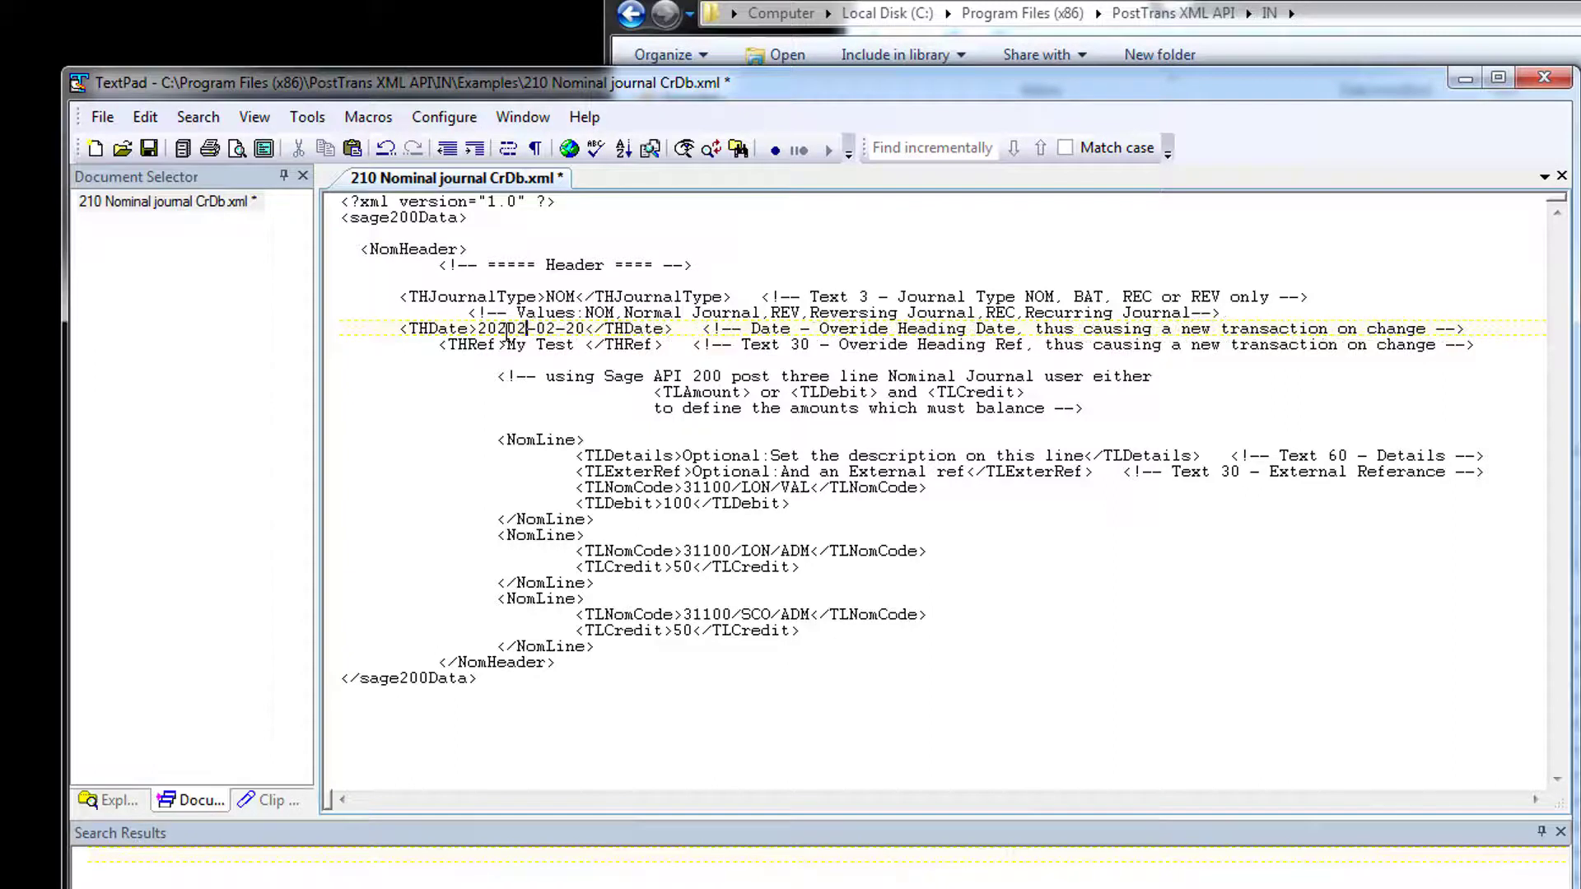
key("BackSpace")
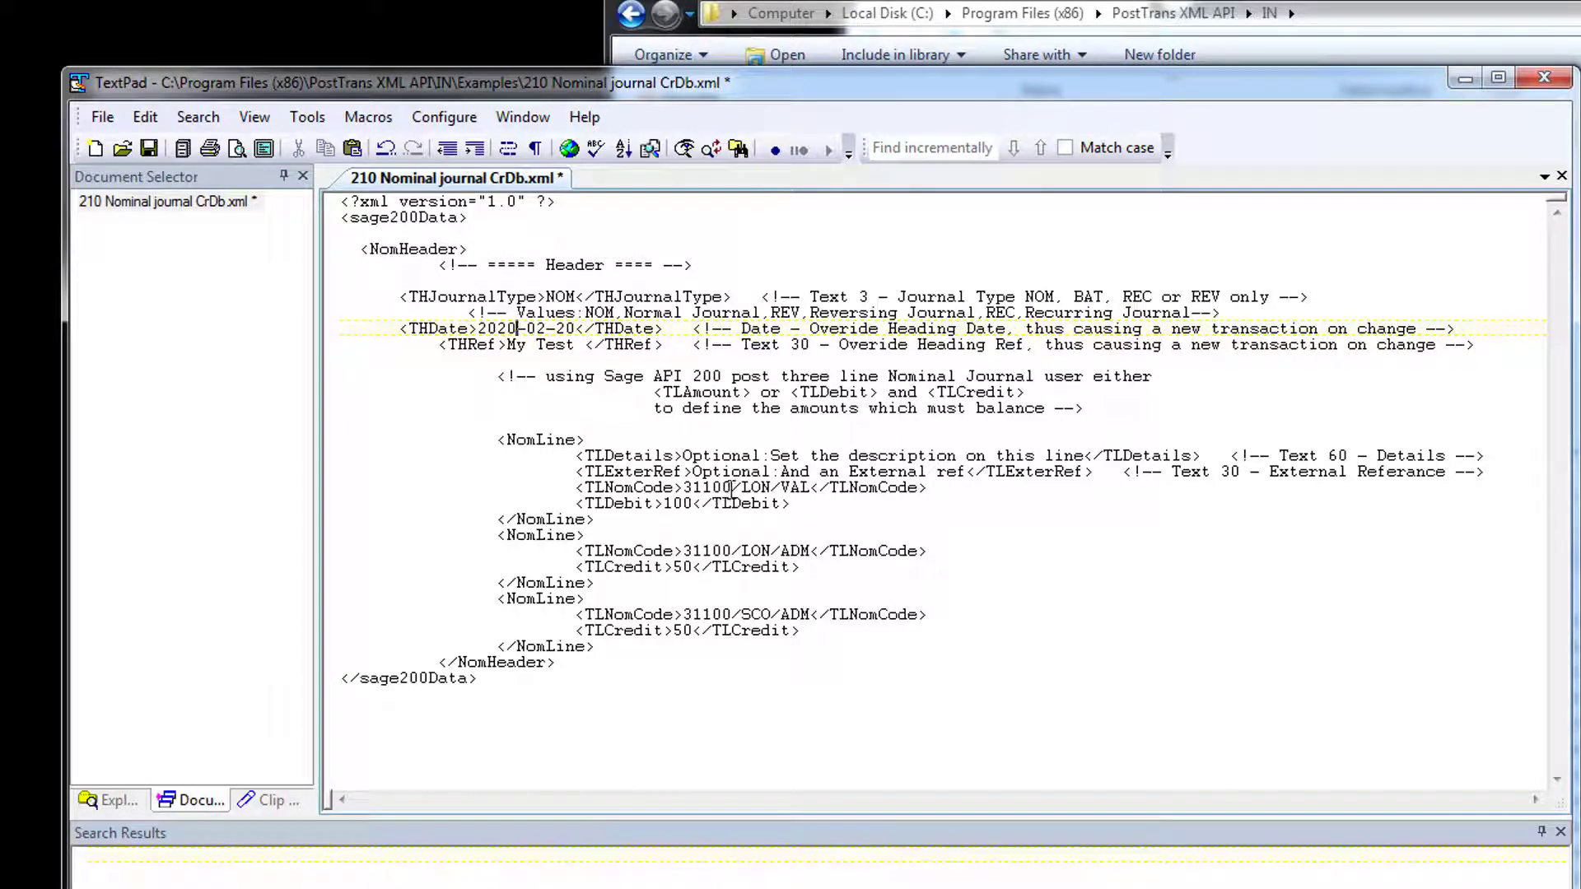
Step: Remove the cost centre and department suffixes from all three TLNomCode values, leaving only 31100 in each
left_click_drag(732, 487, 811, 486)
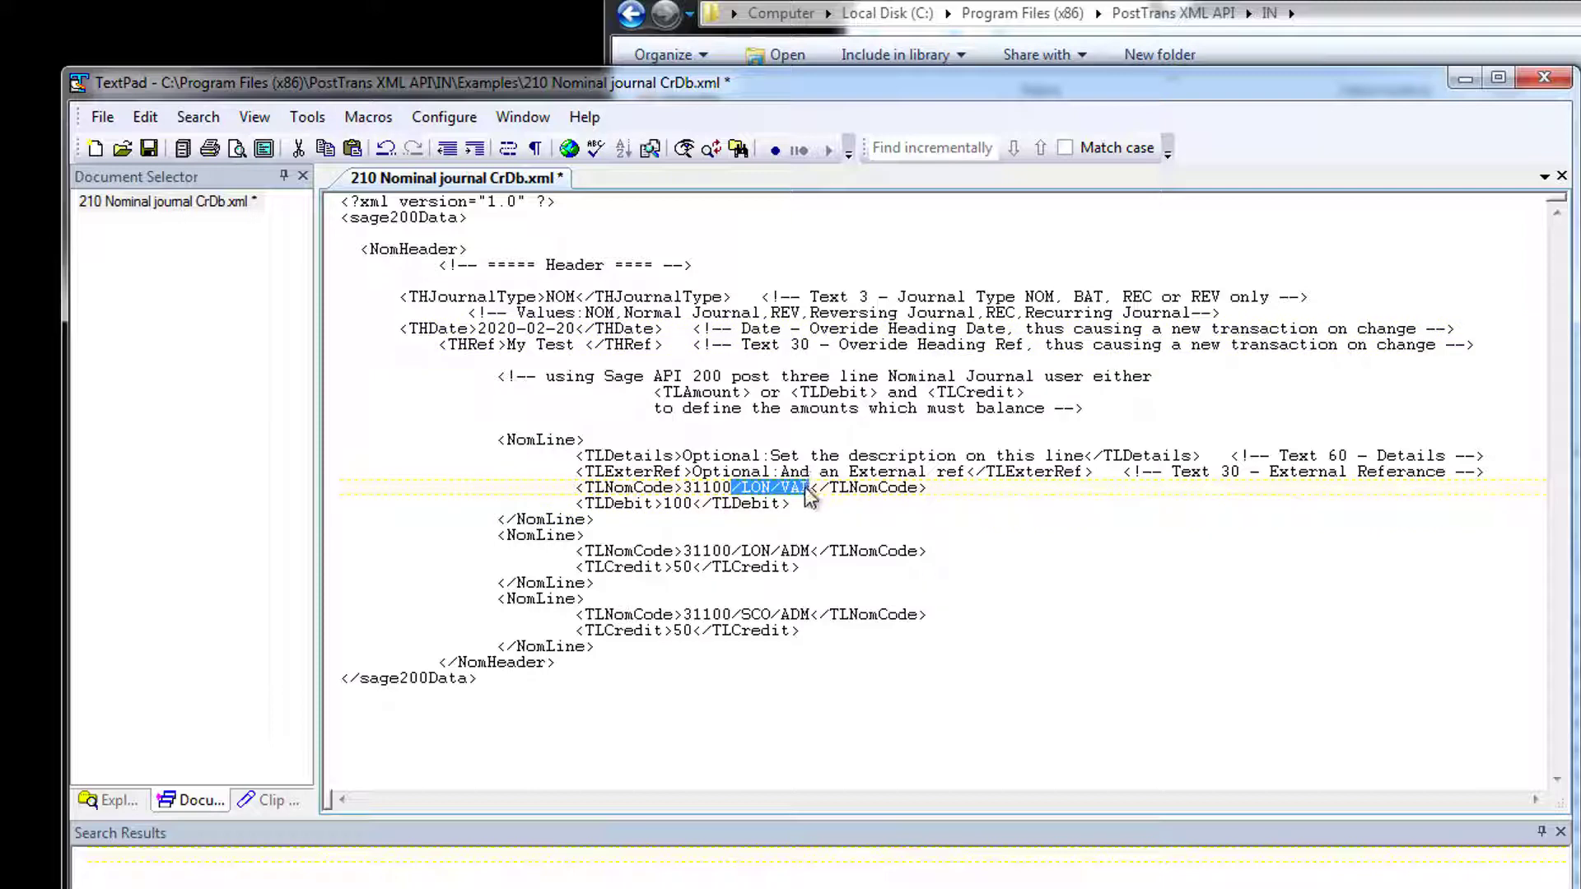
key("Delete")
left_click_drag(731, 549, 812, 551)
left_click(732, 551)
key("Delete")
left_click(805, 583)
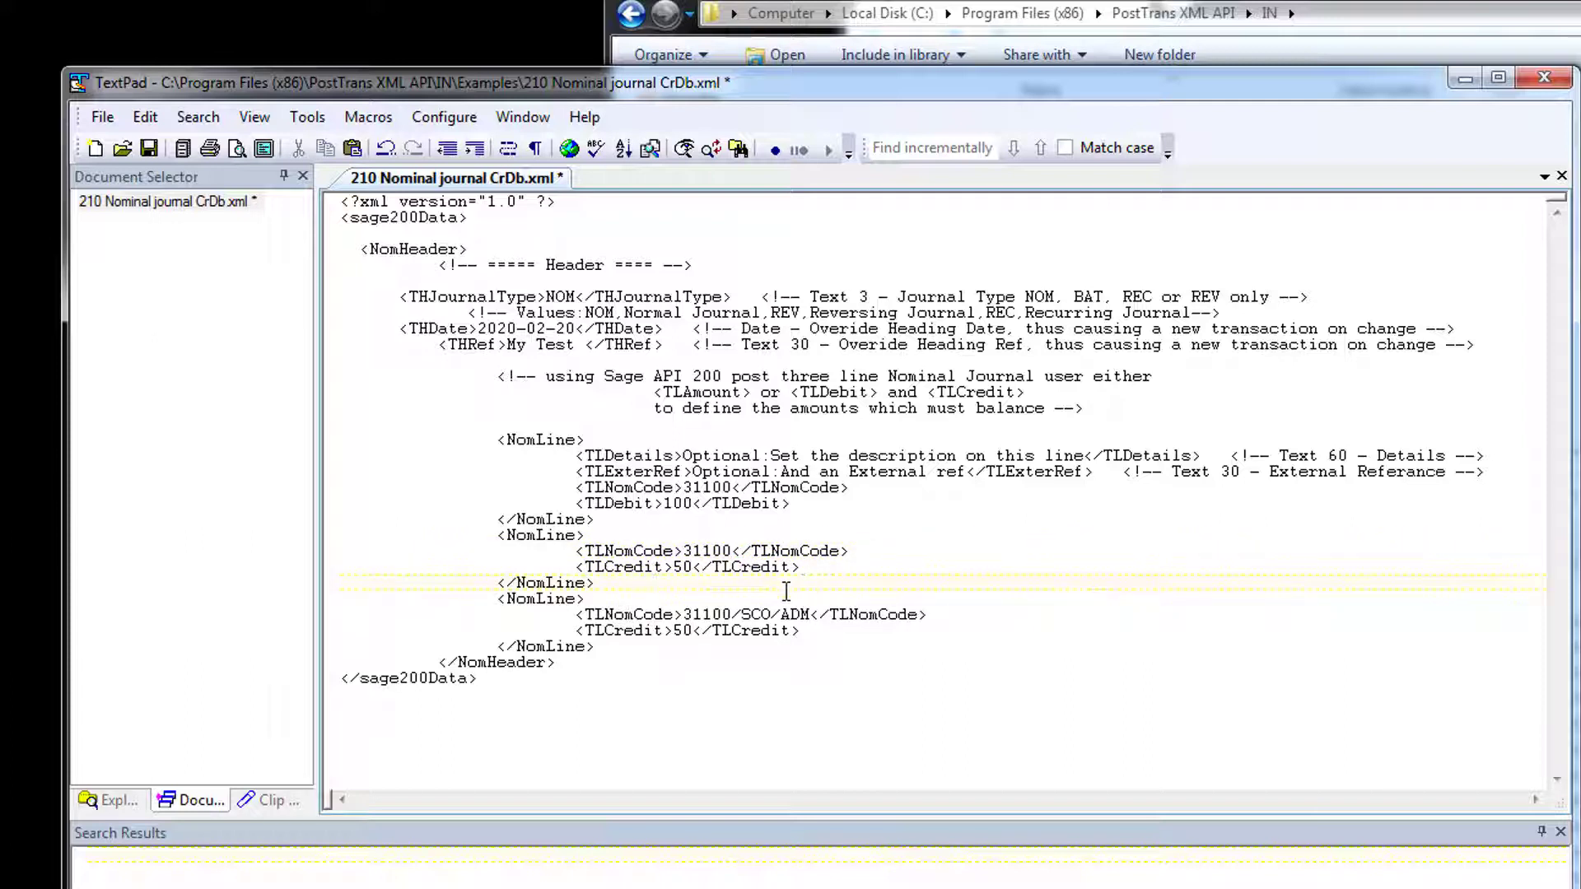
left_click(736, 614)
left_click_drag(738, 614, 808, 610)
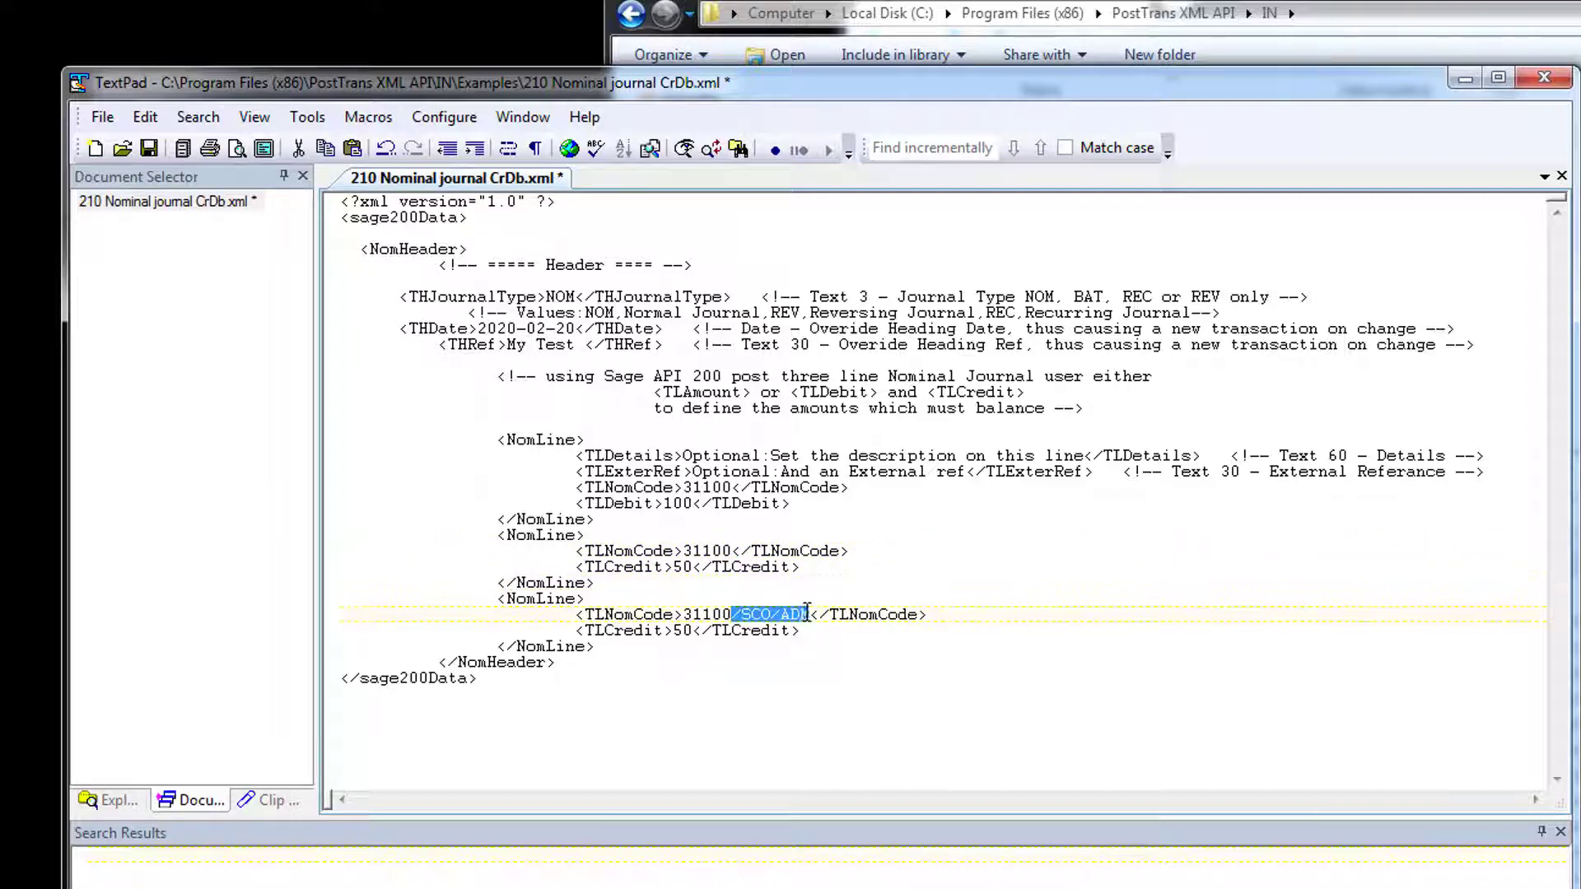
key("Delete")
left_click(790, 648)
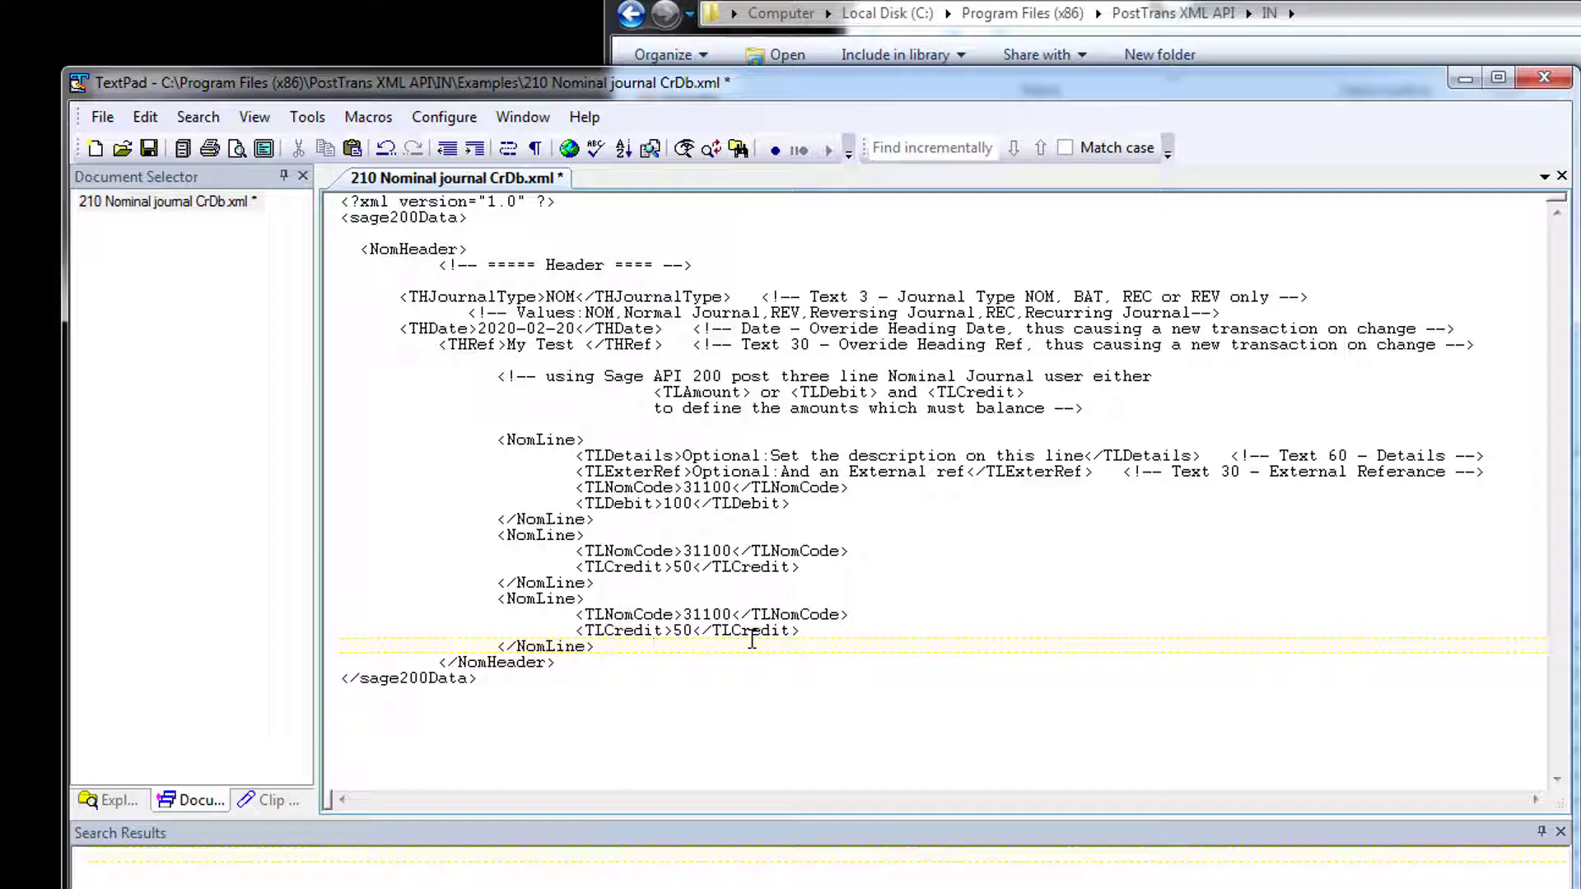
Step: Save and close the edited journal file, and place it in the IN import folder
key("ctrl+s")
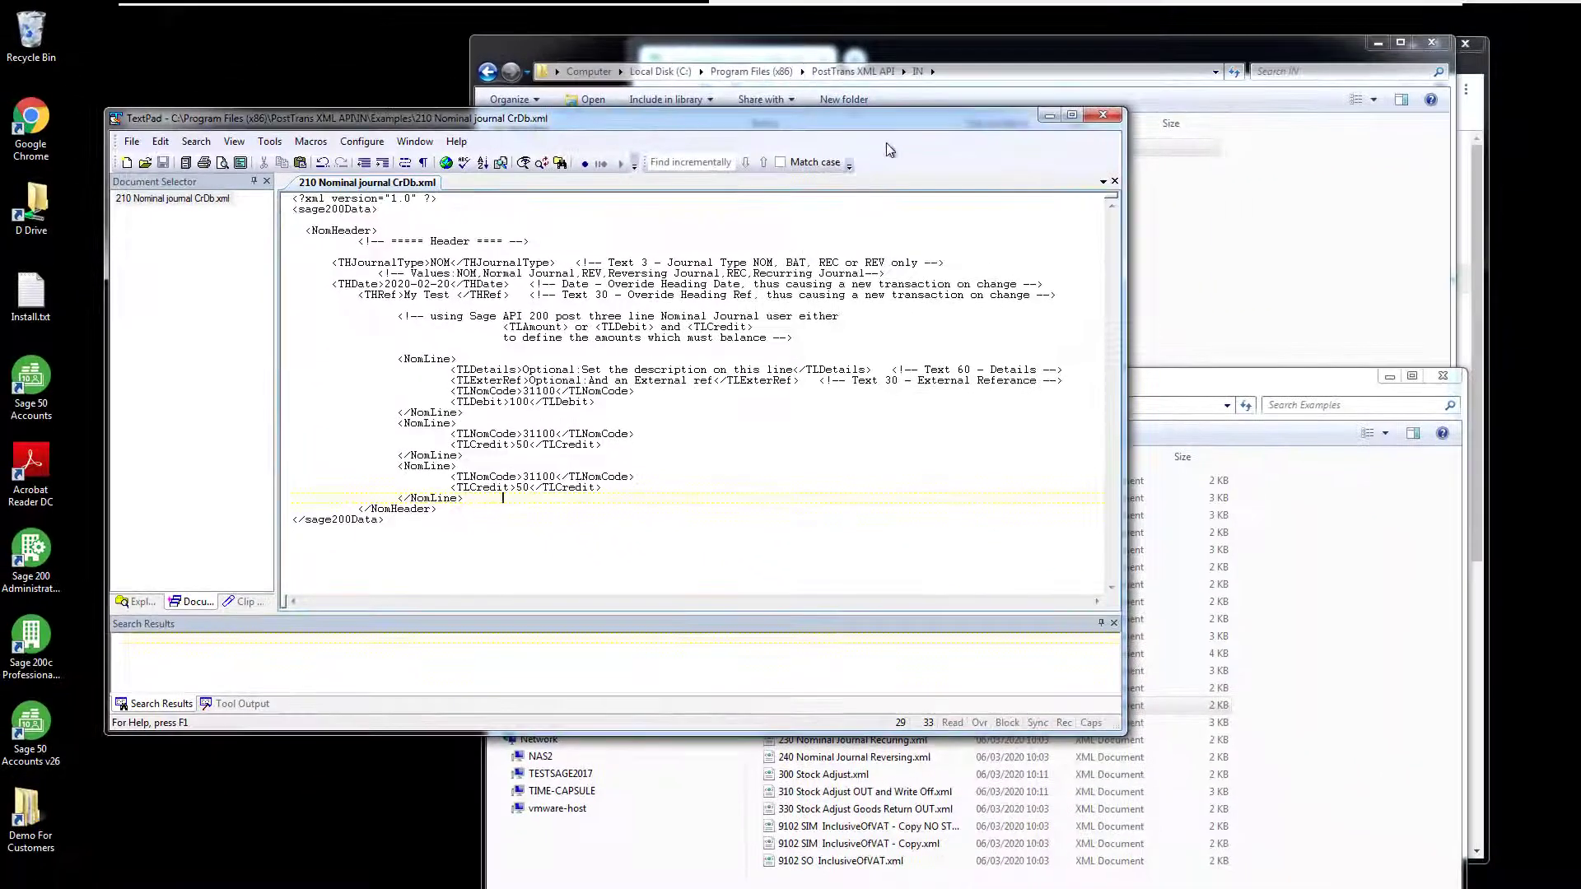
left_click(1103, 115)
left_click_drag(836, 707, 824, 285)
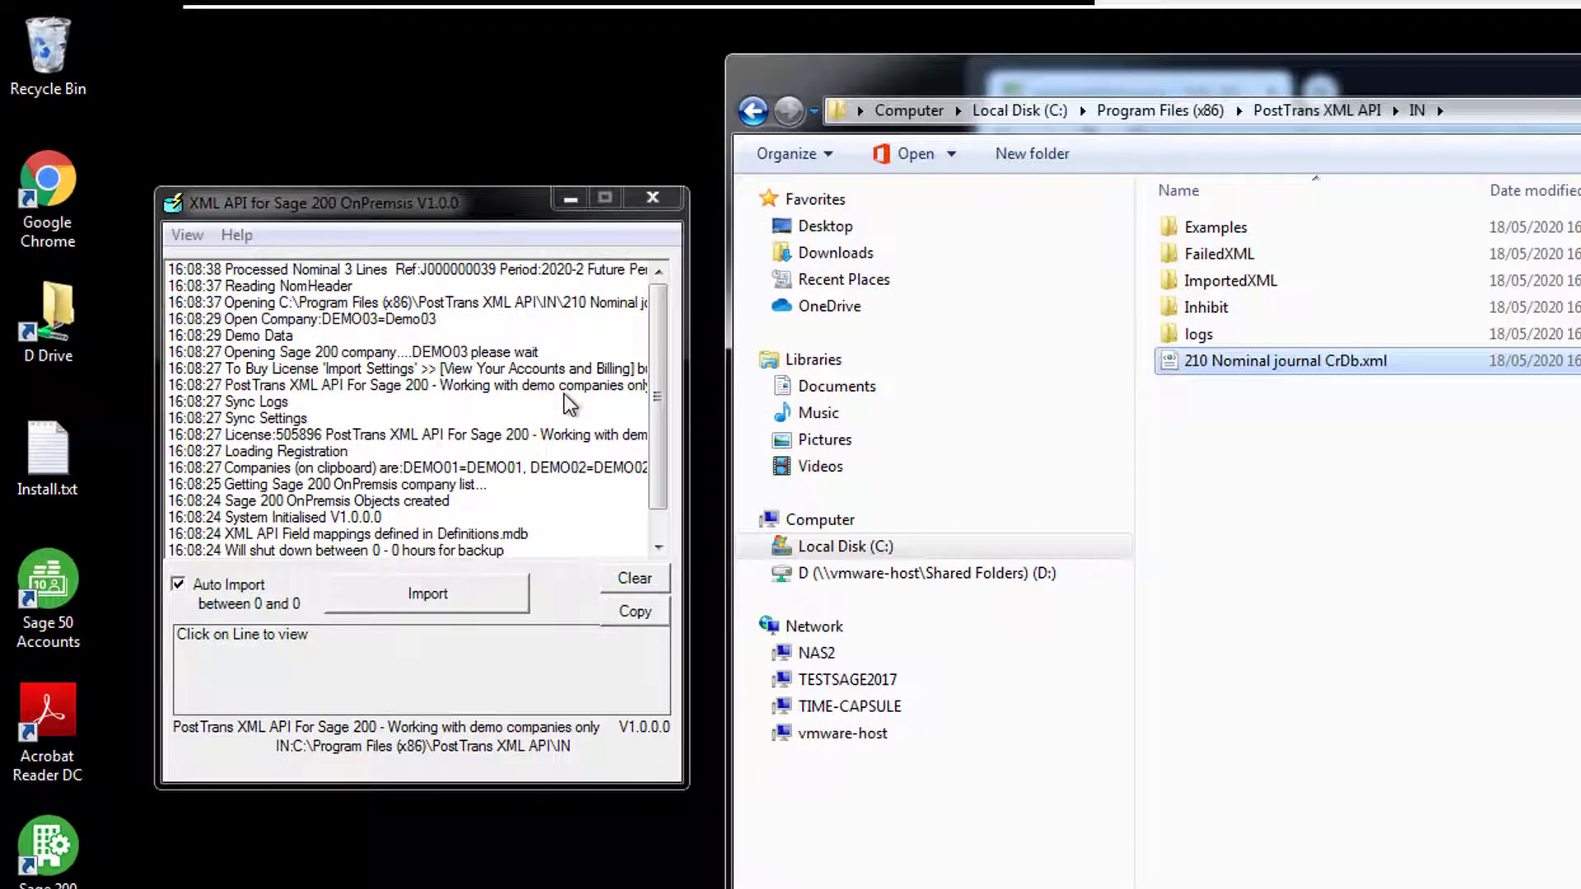
Step: Display the processed journal's log entry in full, examine the importInfo comment in its ImportedXML file, and return to the IN folder
left_click(499, 271)
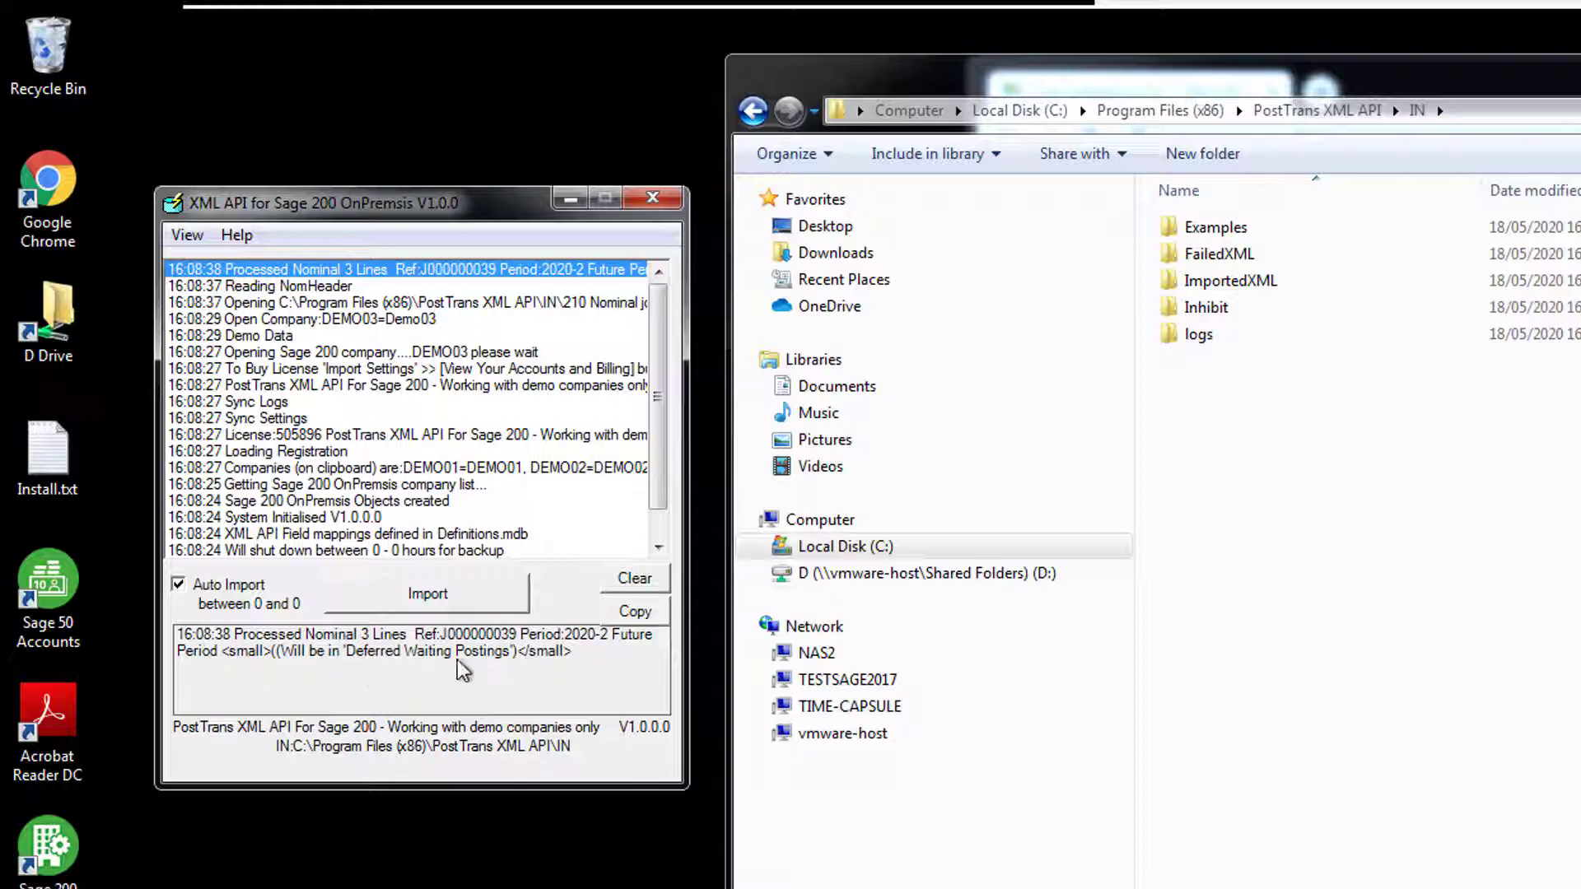
double_click(1235, 283)
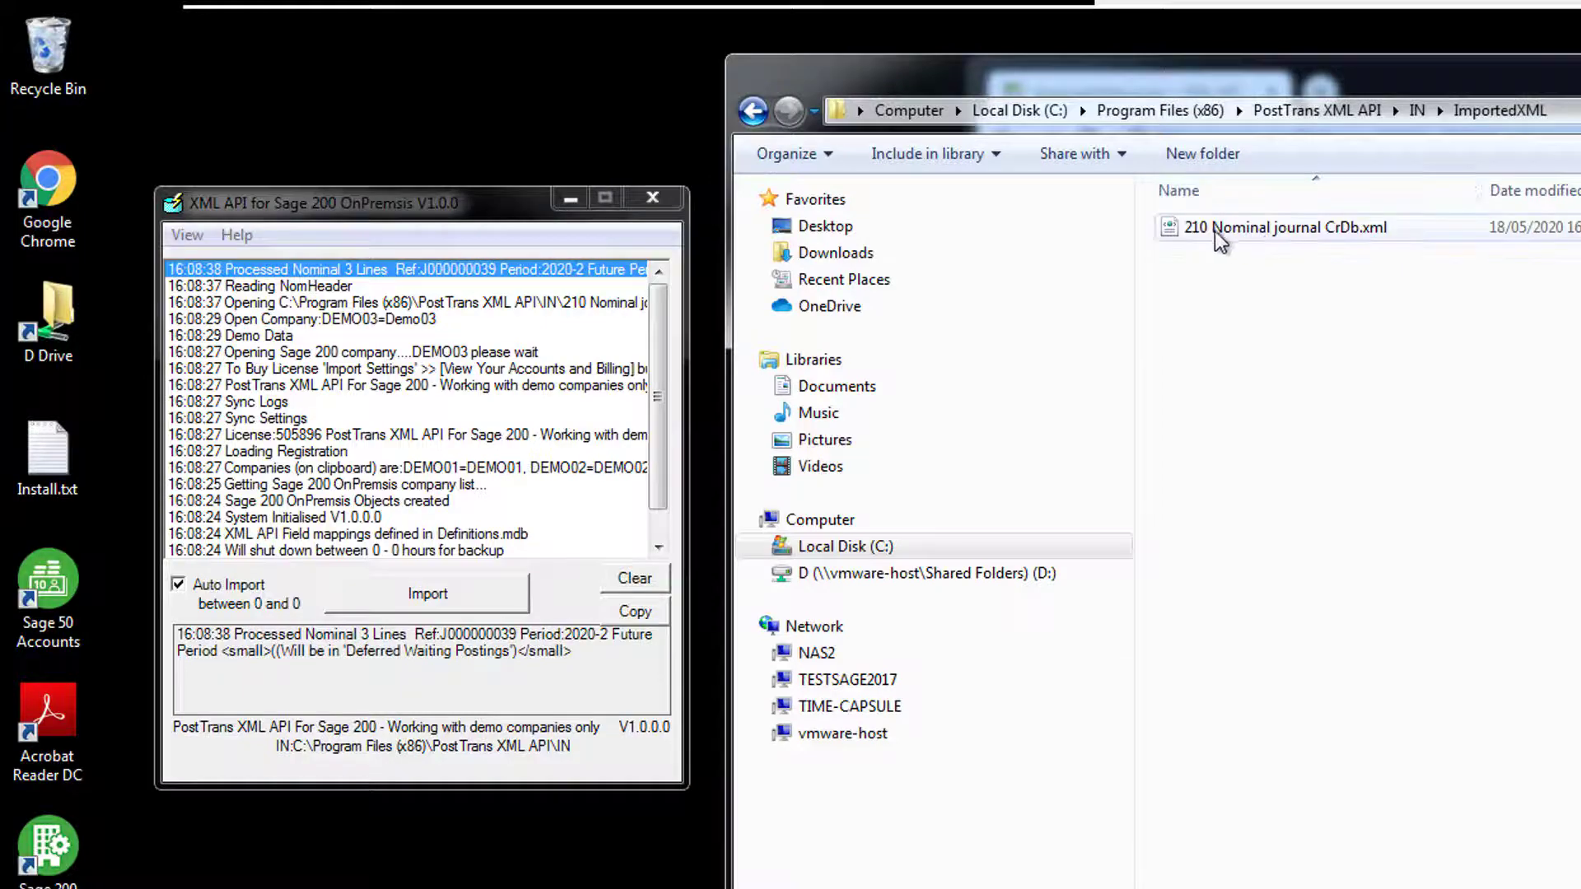
double_click(1210, 232)
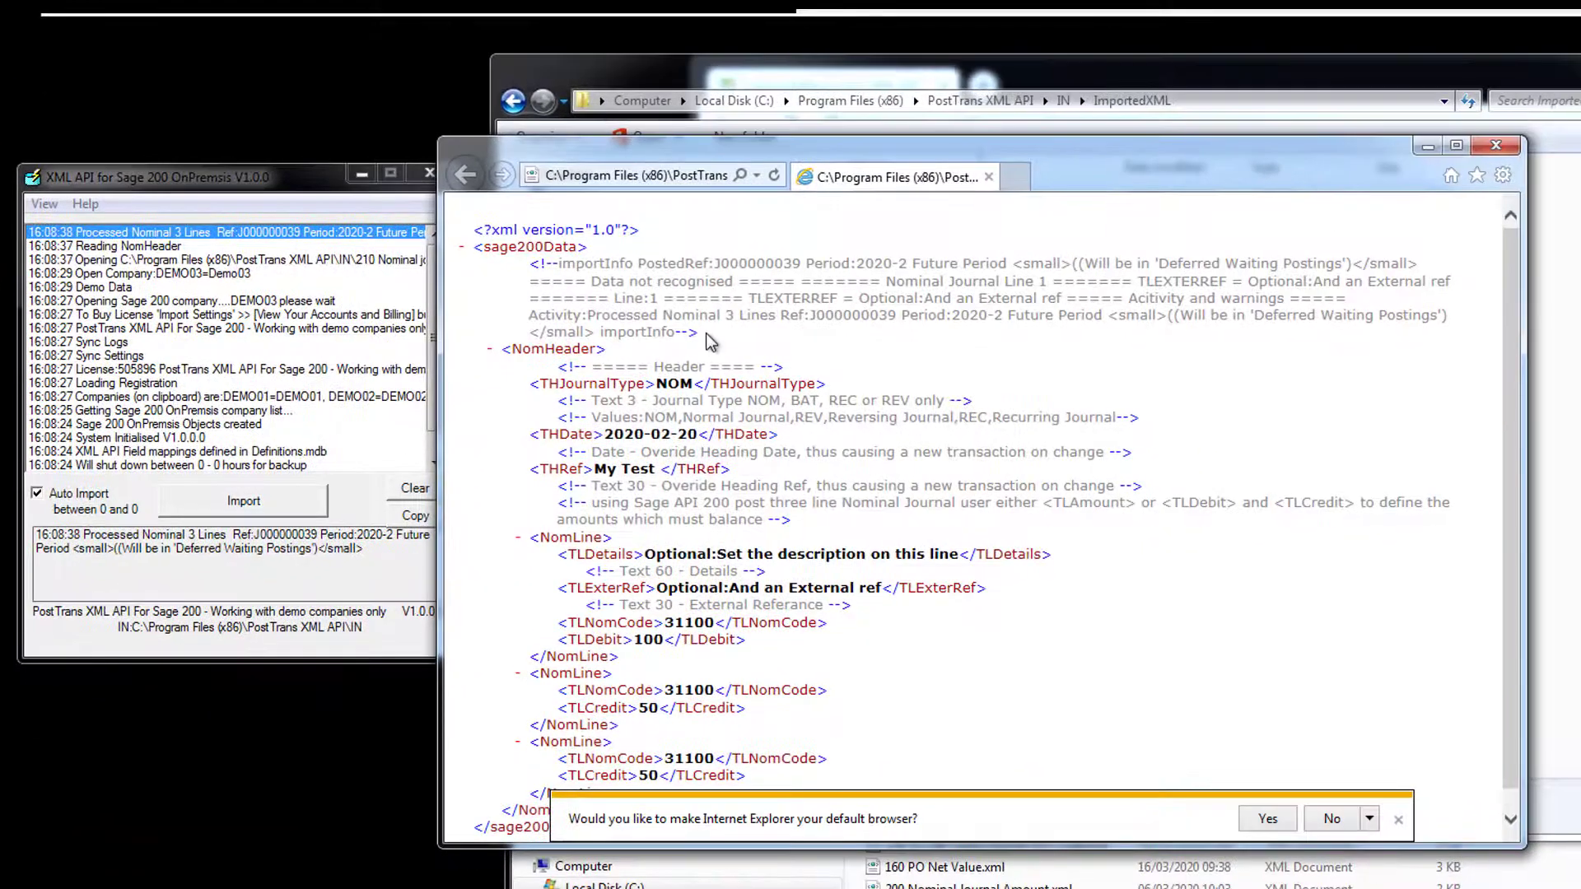
left_click_drag(935, 382, 603, 307)
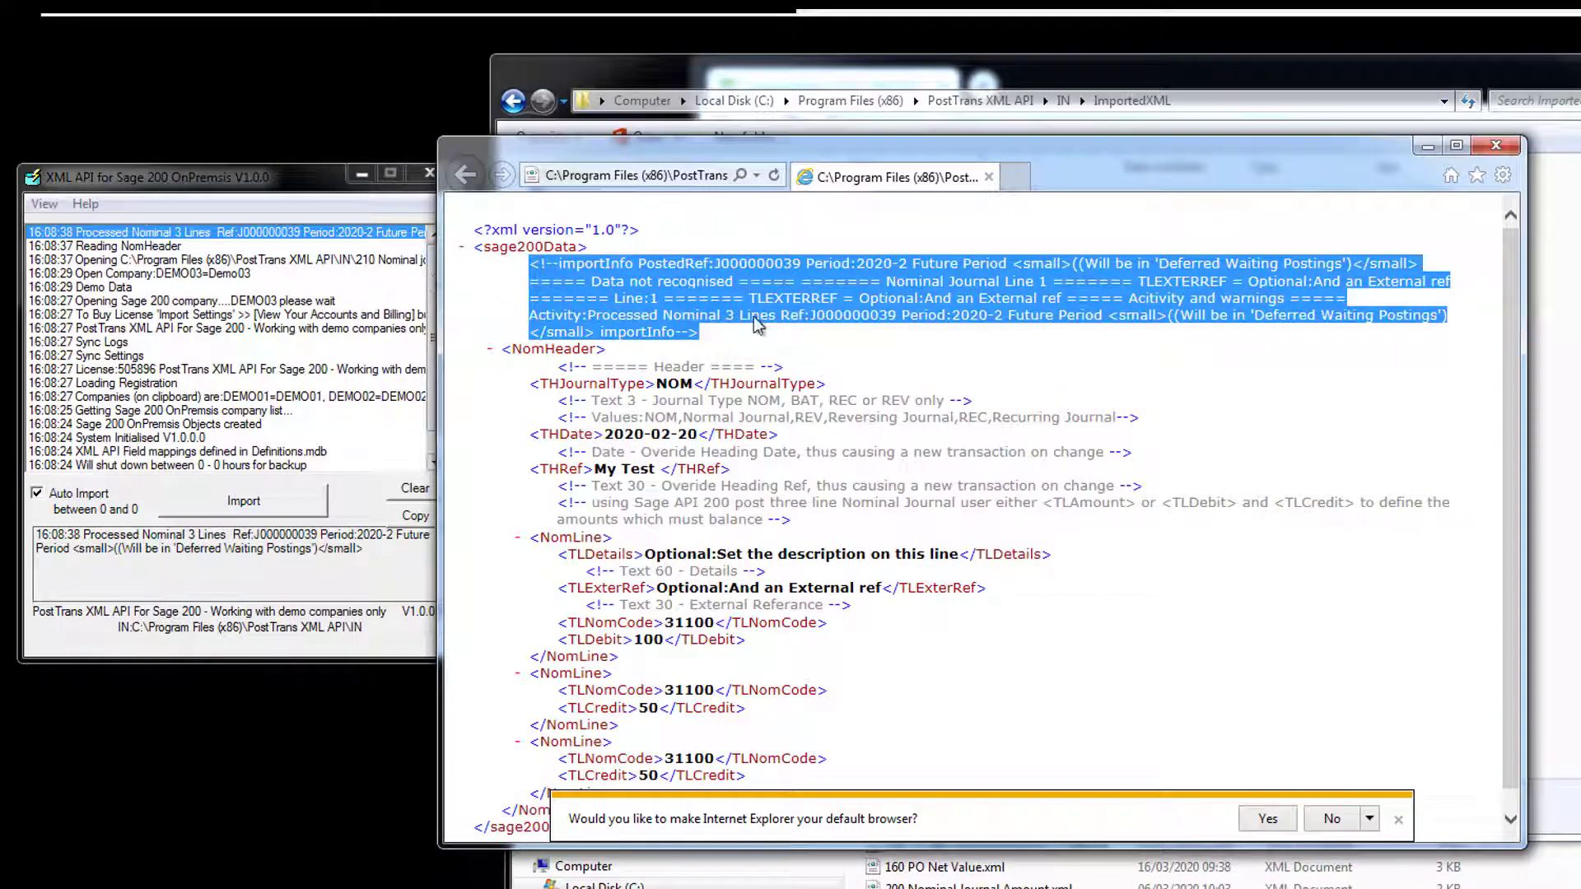
left_click(1498, 150)
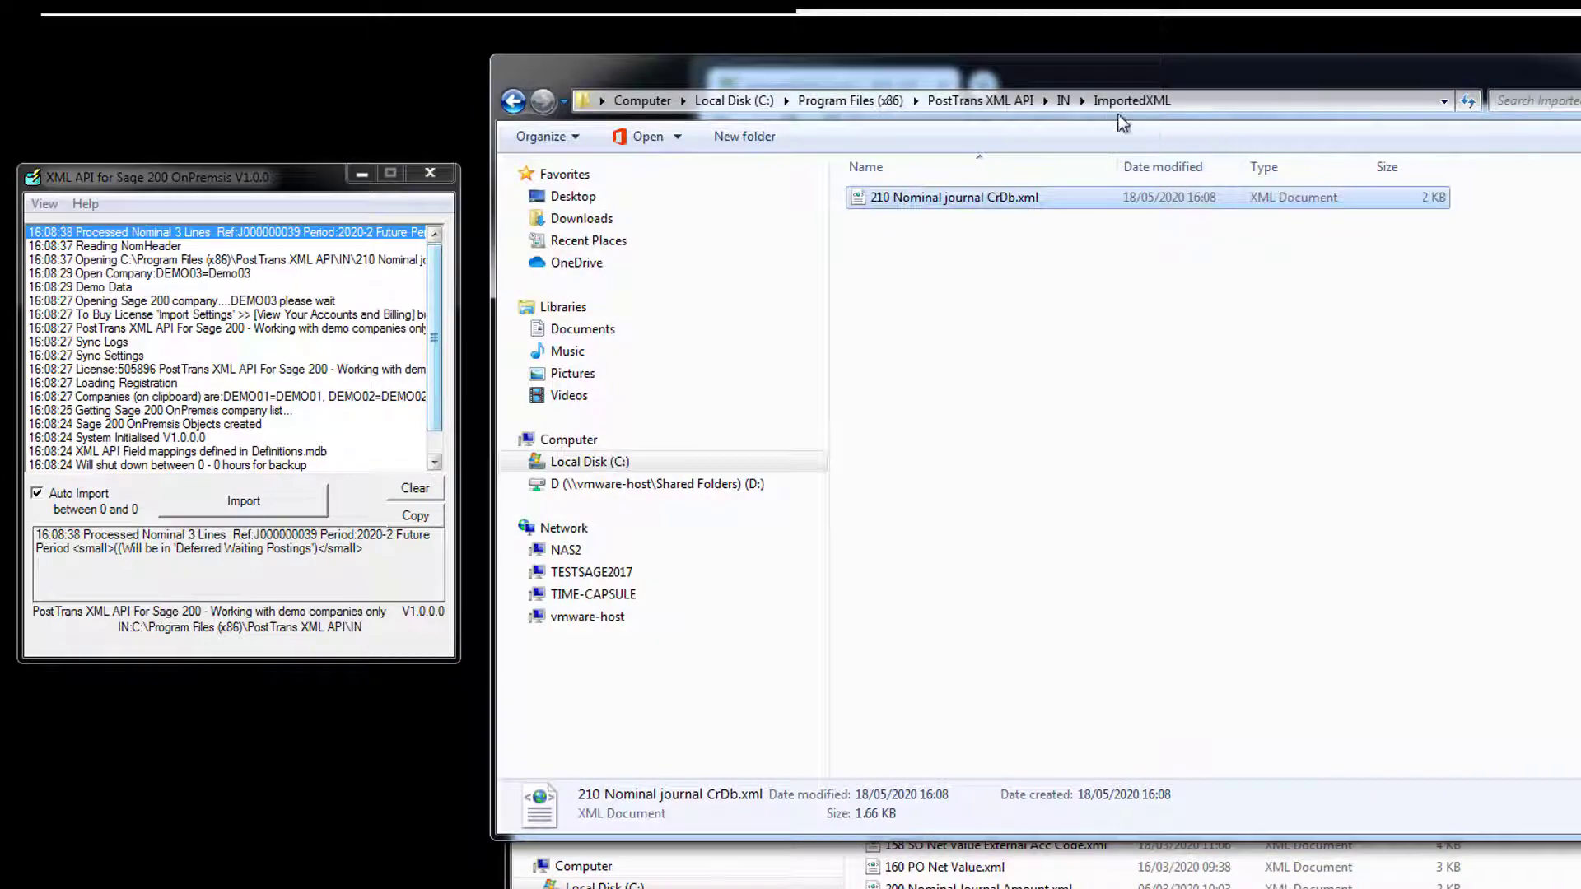
left_click(1063, 100)
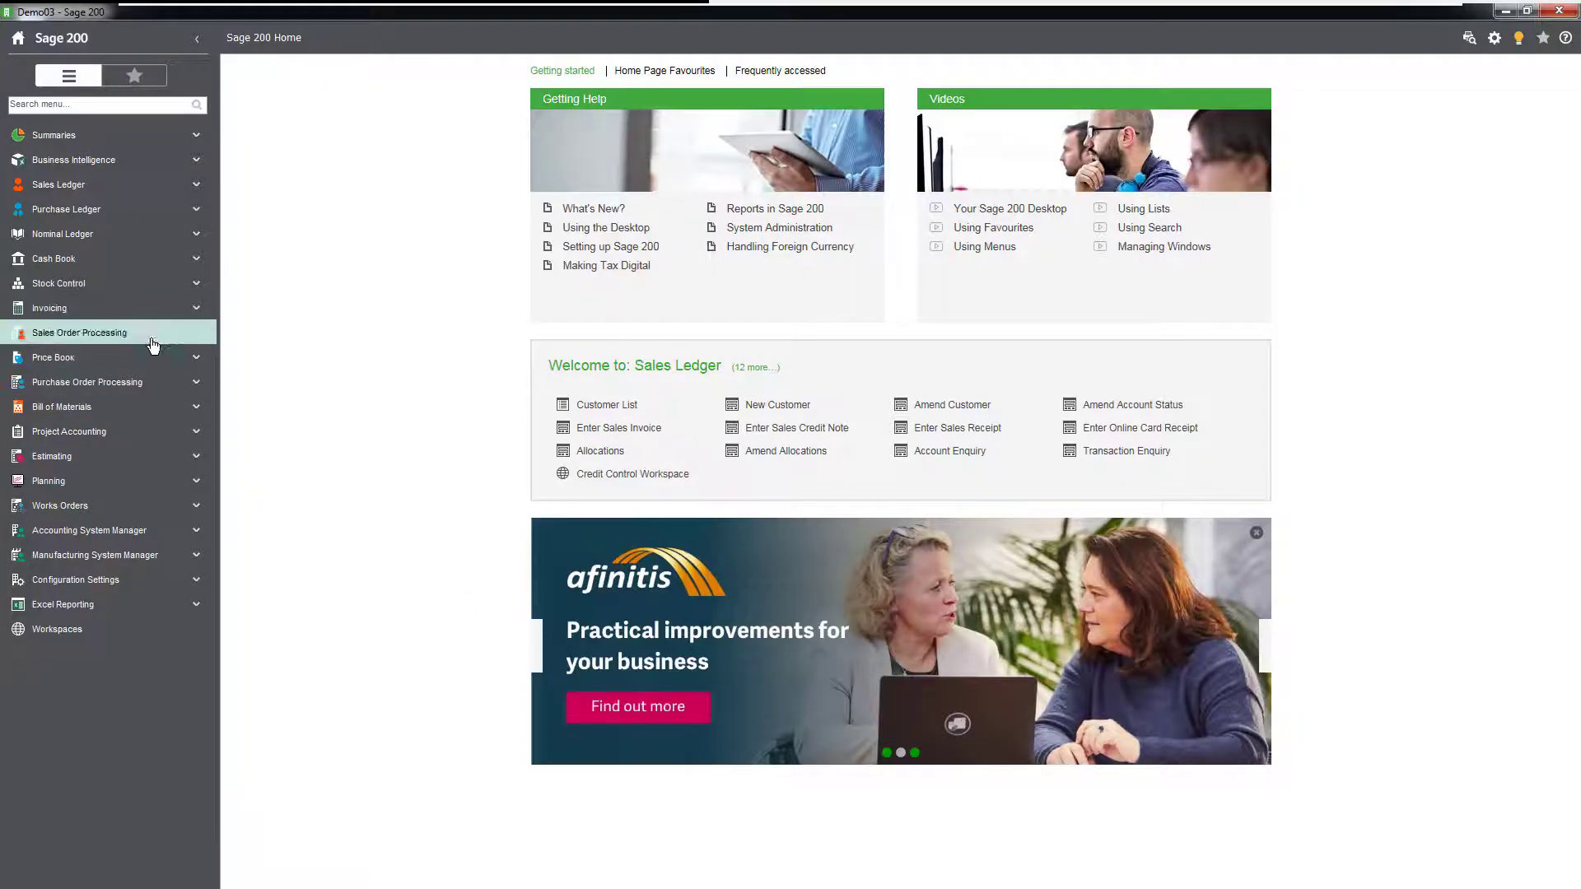
Step: In Sage 200, show the Nominal Ledger's Deferred Waiting Postings List and select the imported journal's 100.00 debit line
left_click(86, 236)
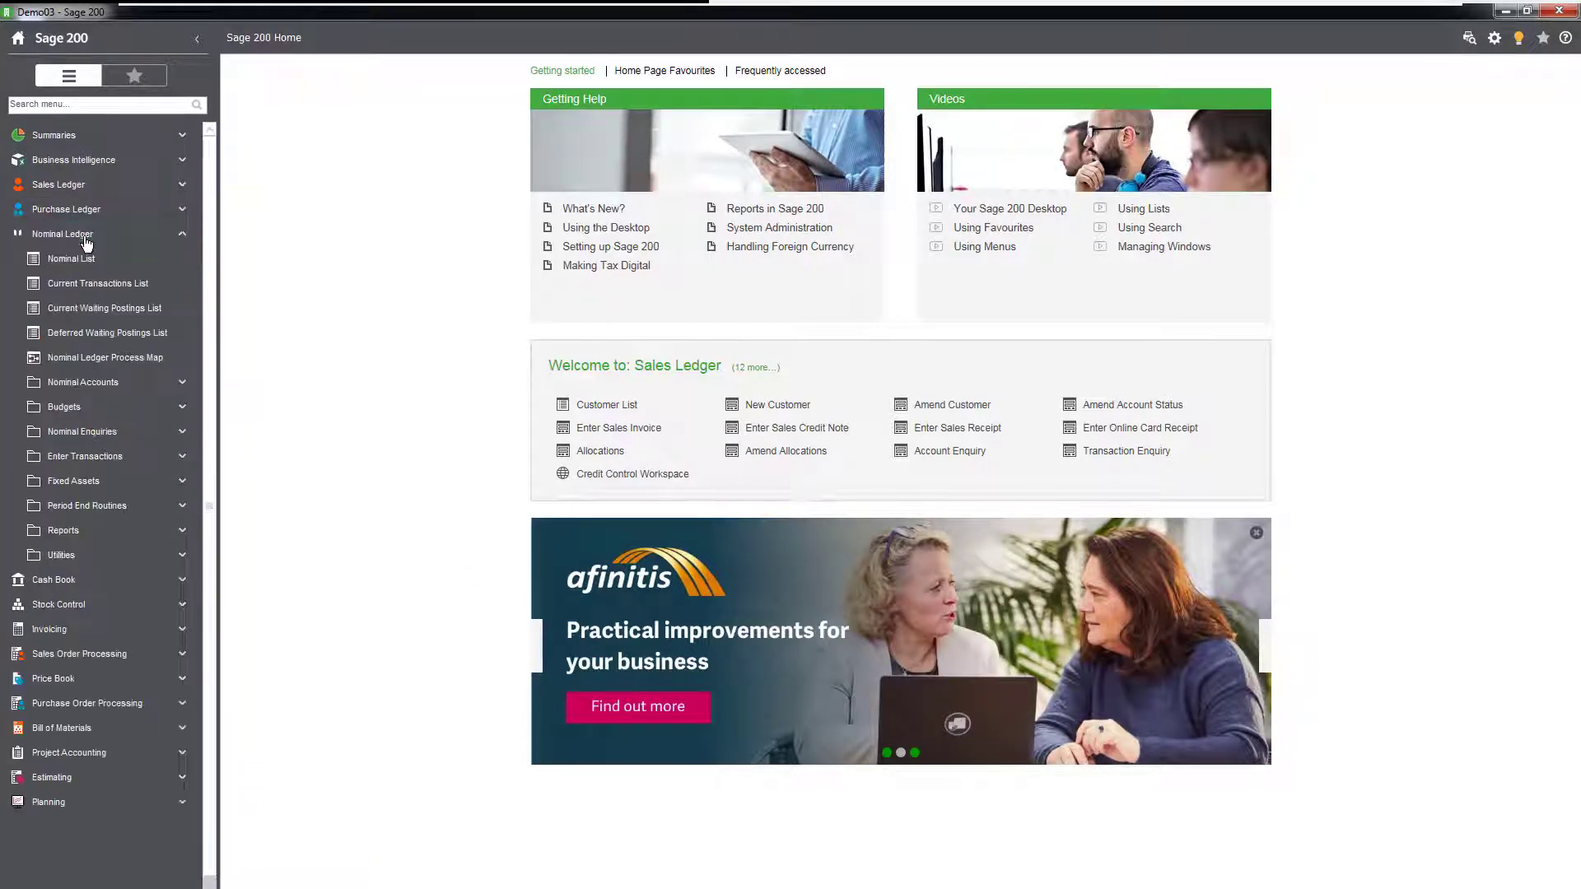
left_click(127, 337)
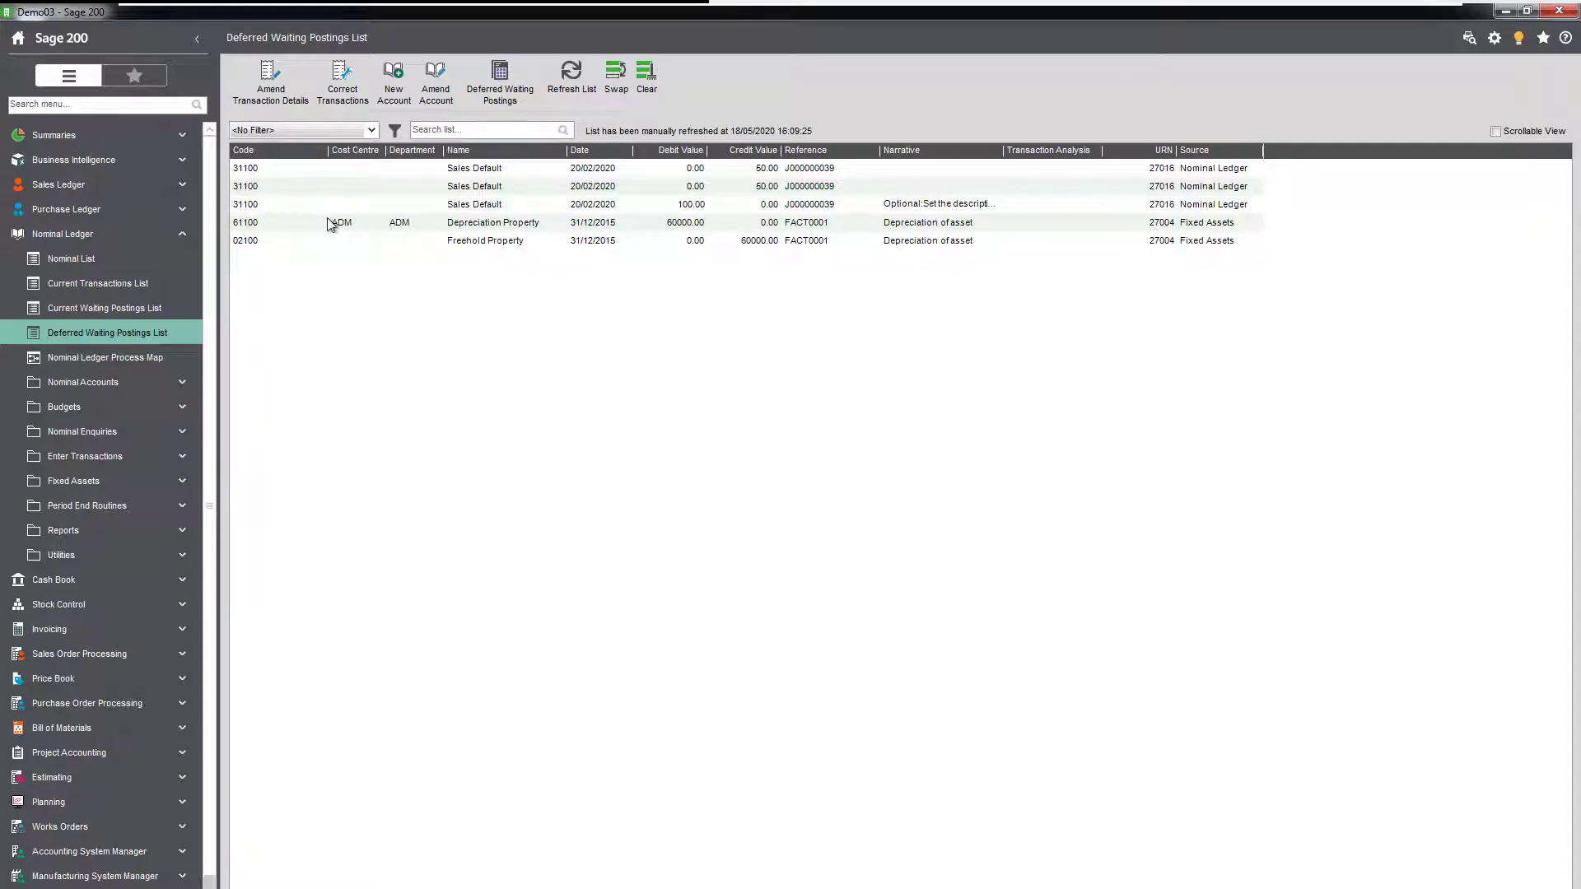
left_click(674, 206)
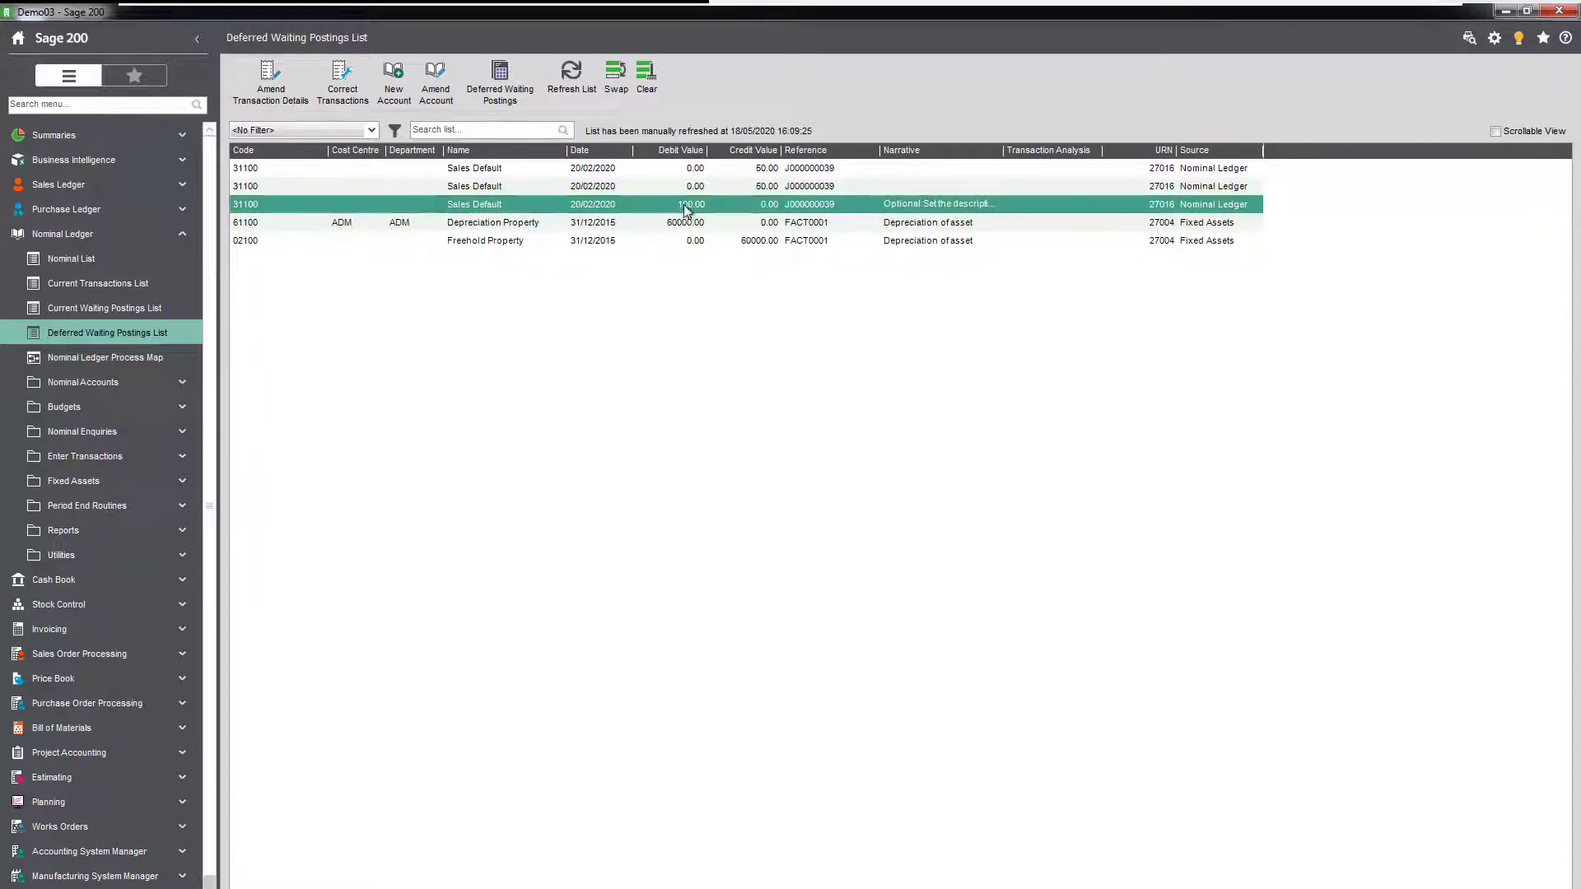
Step: Check the imported journal's two 50.00 credit lines in the Deferred Waiting Postings List, and minimise Sage 200
left_click(751, 186)
left_click(753, 170)
left_click(752, 187)
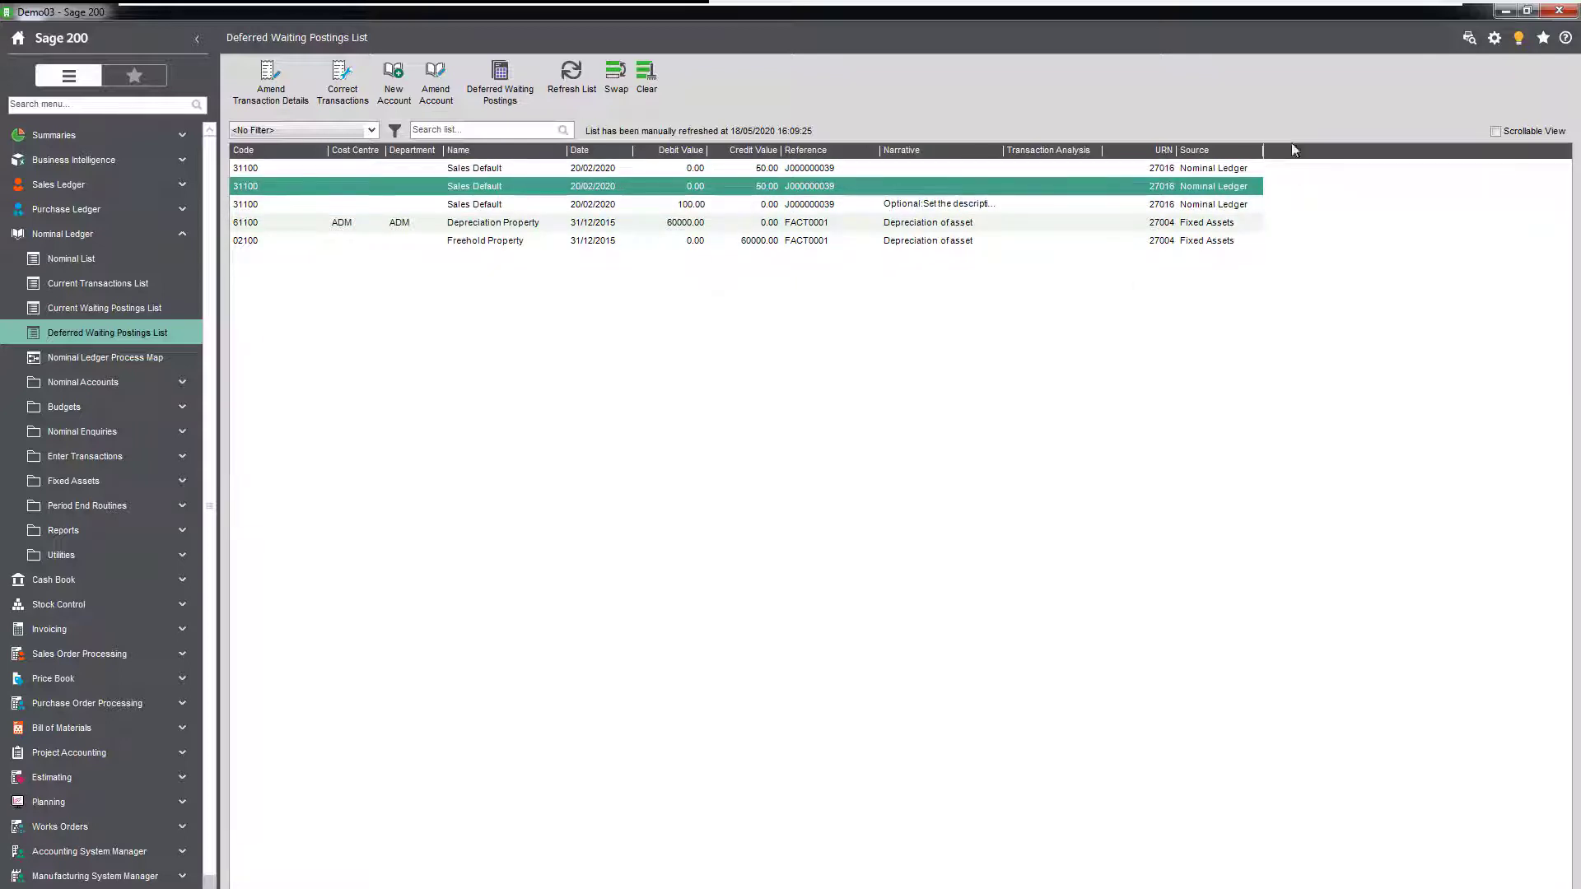
left_click(1504, 11)
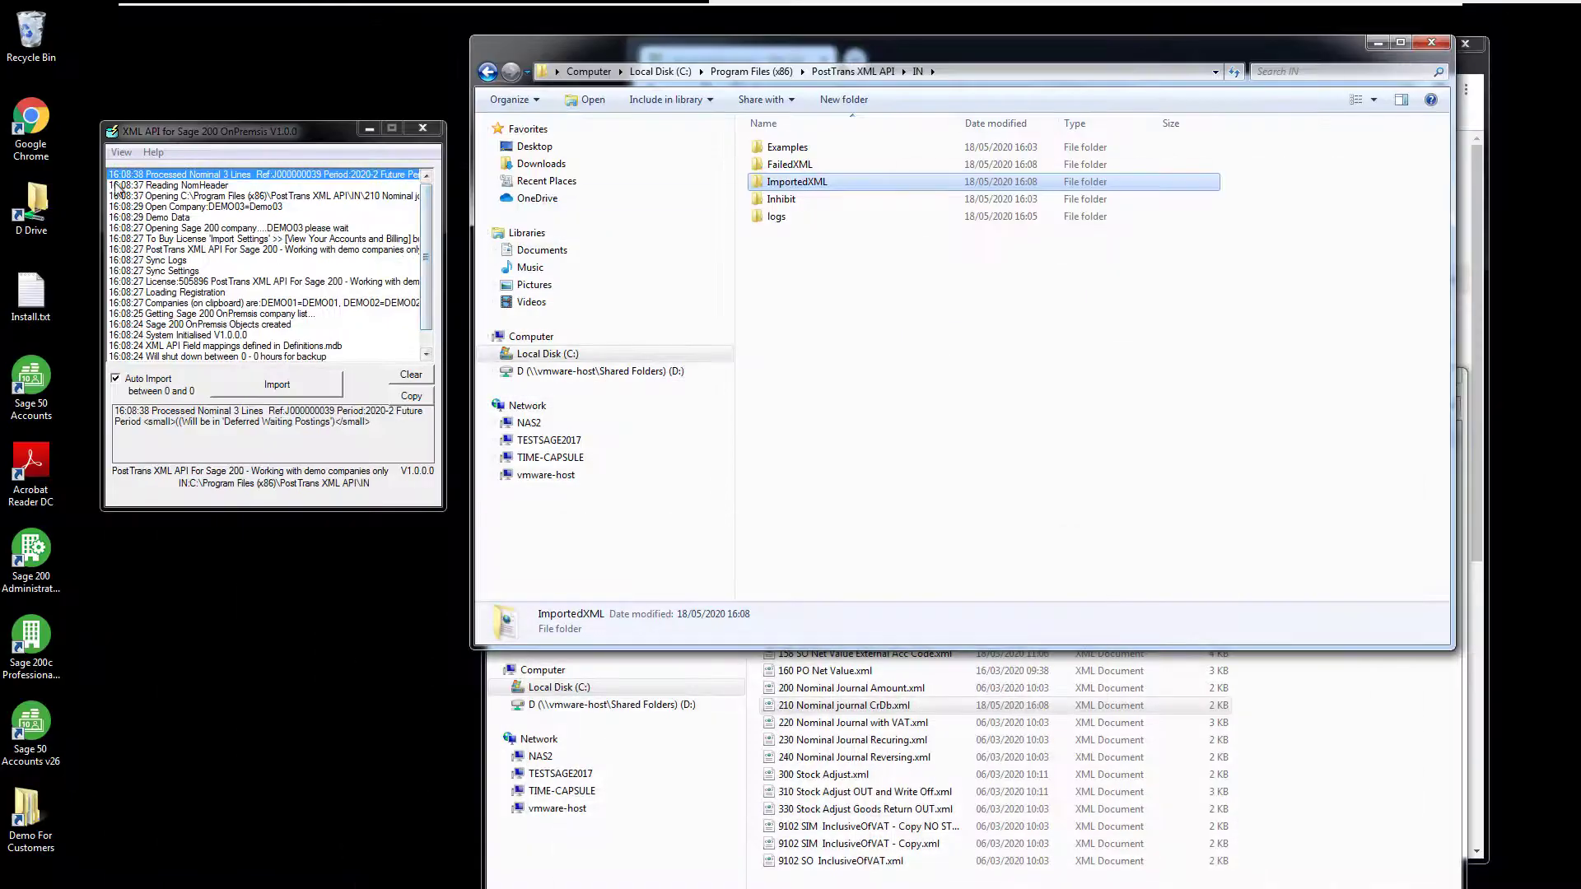
Step: From the XML API program, open the licence purchase page, widen the browser window, and review the account's licences down to the XML API entries
left_click(152, 153)
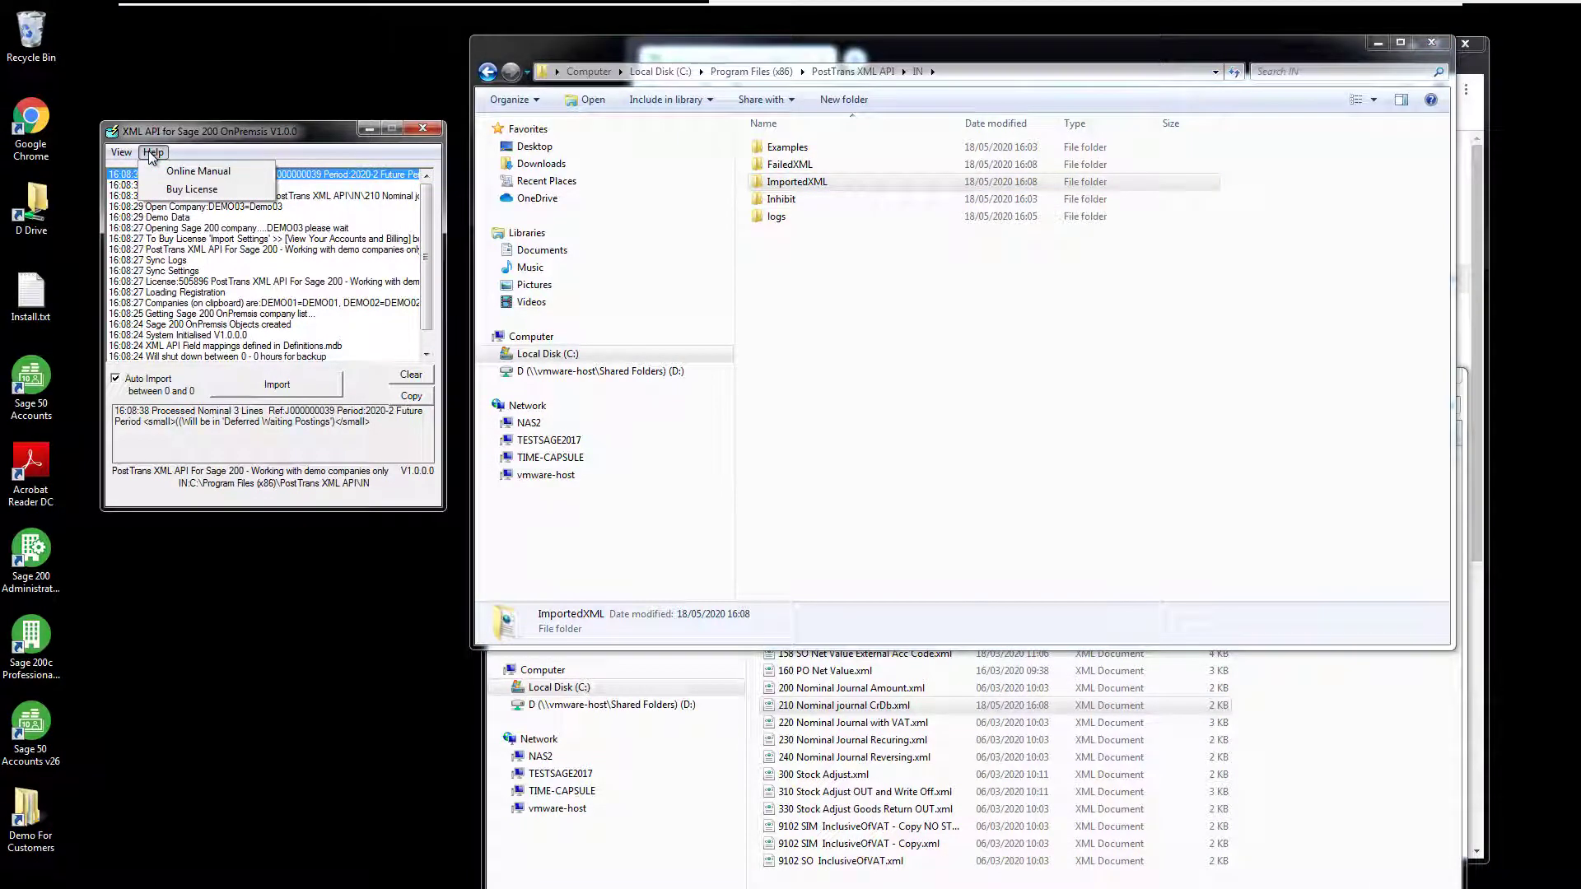
left_click(175, 190)
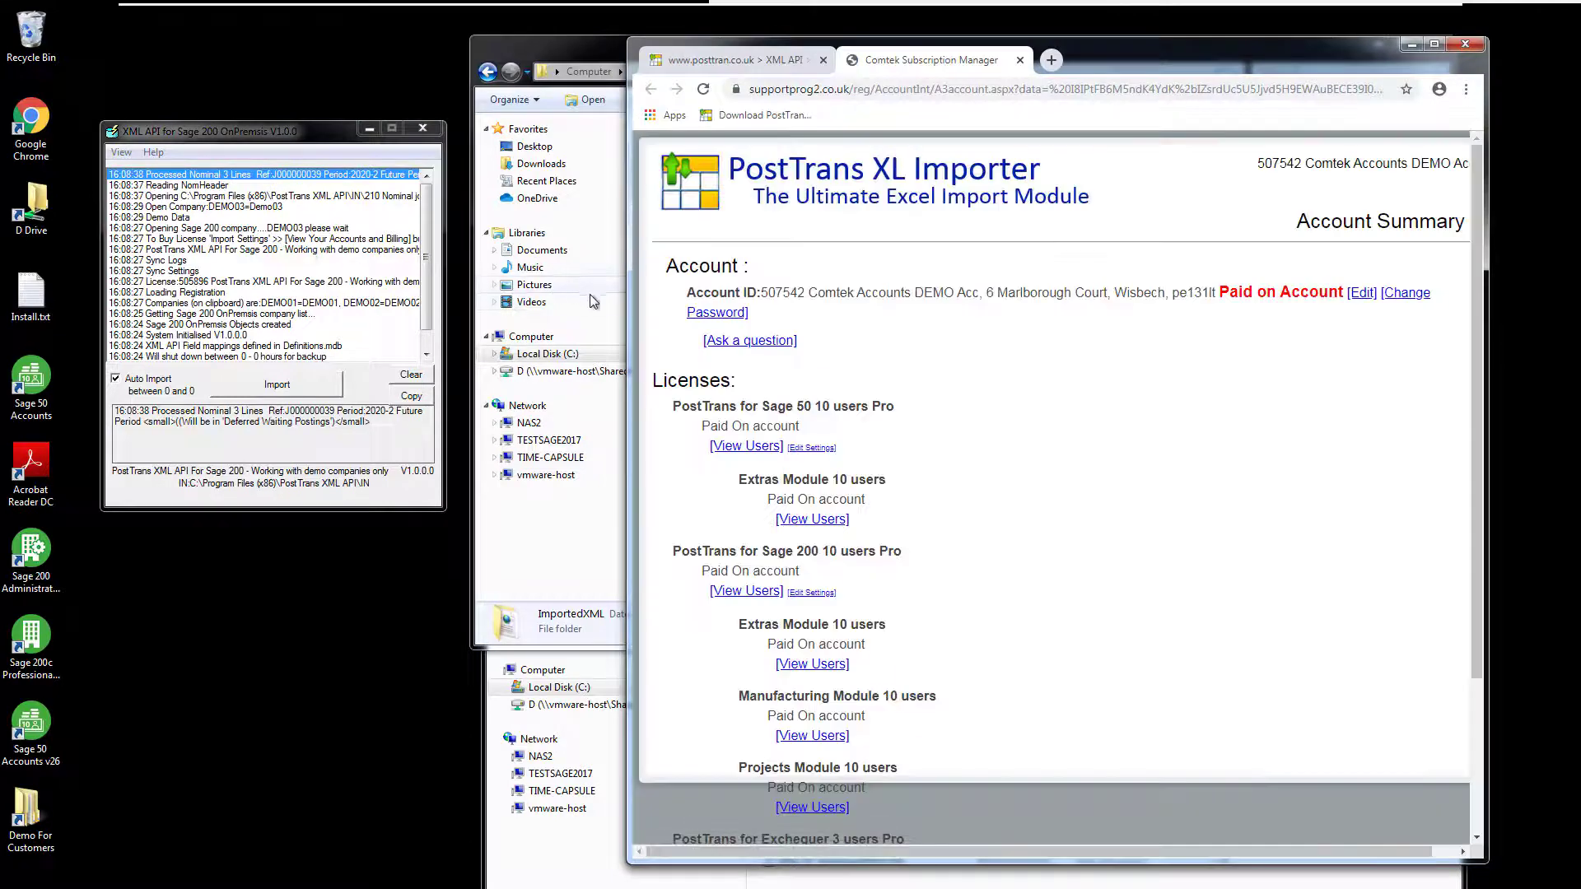
left_click_drag(625, 314, 200, 397)
scroll(702, 575, "down", 2)
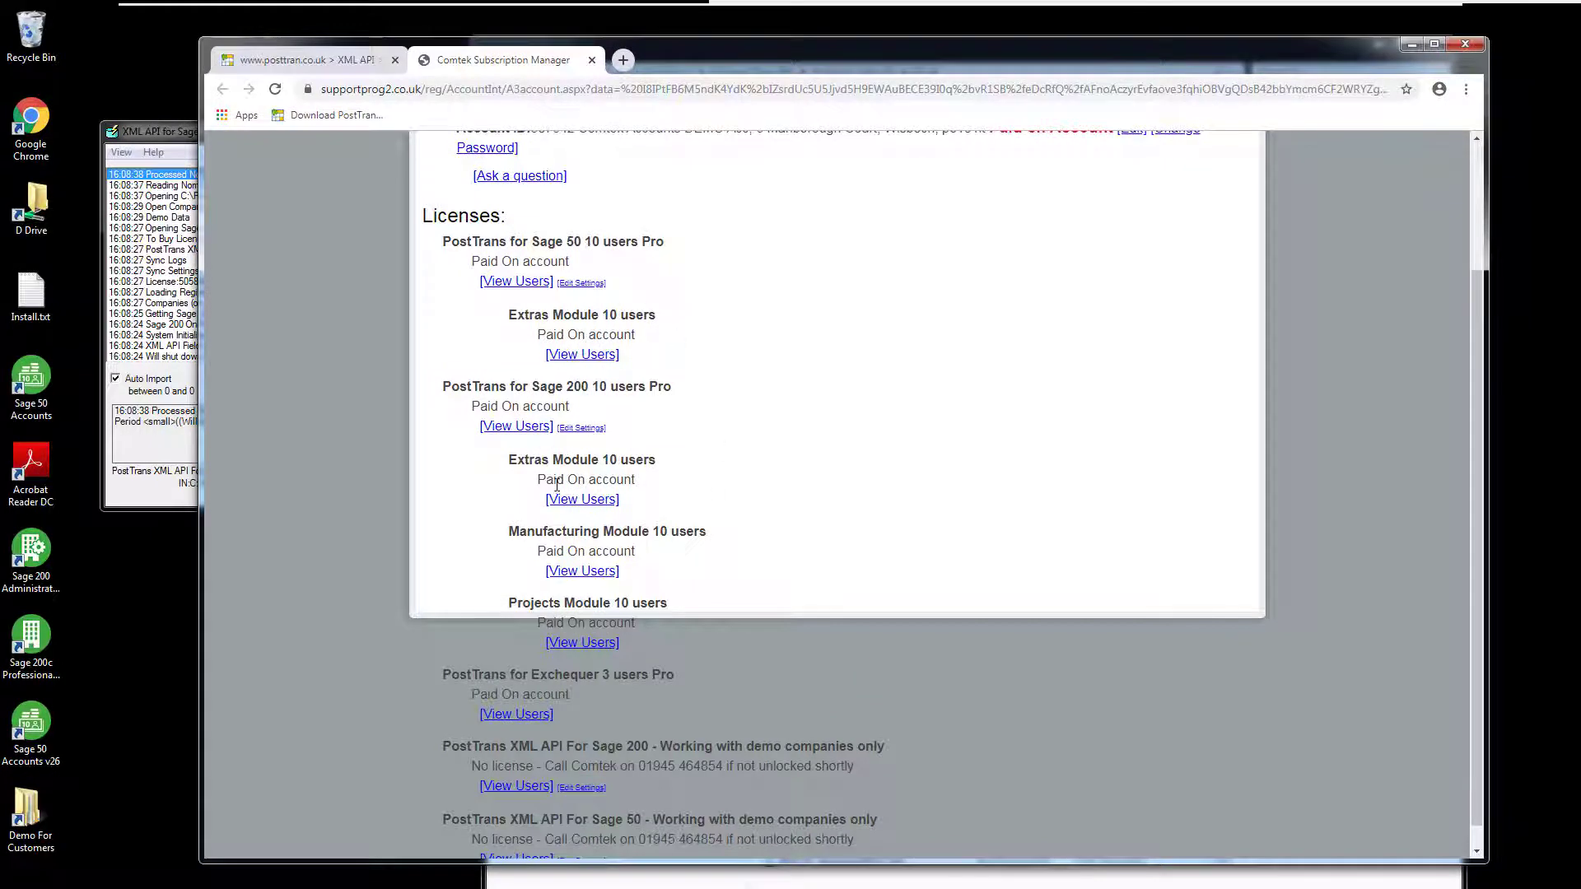
scroll(609, 523, "down", 1)
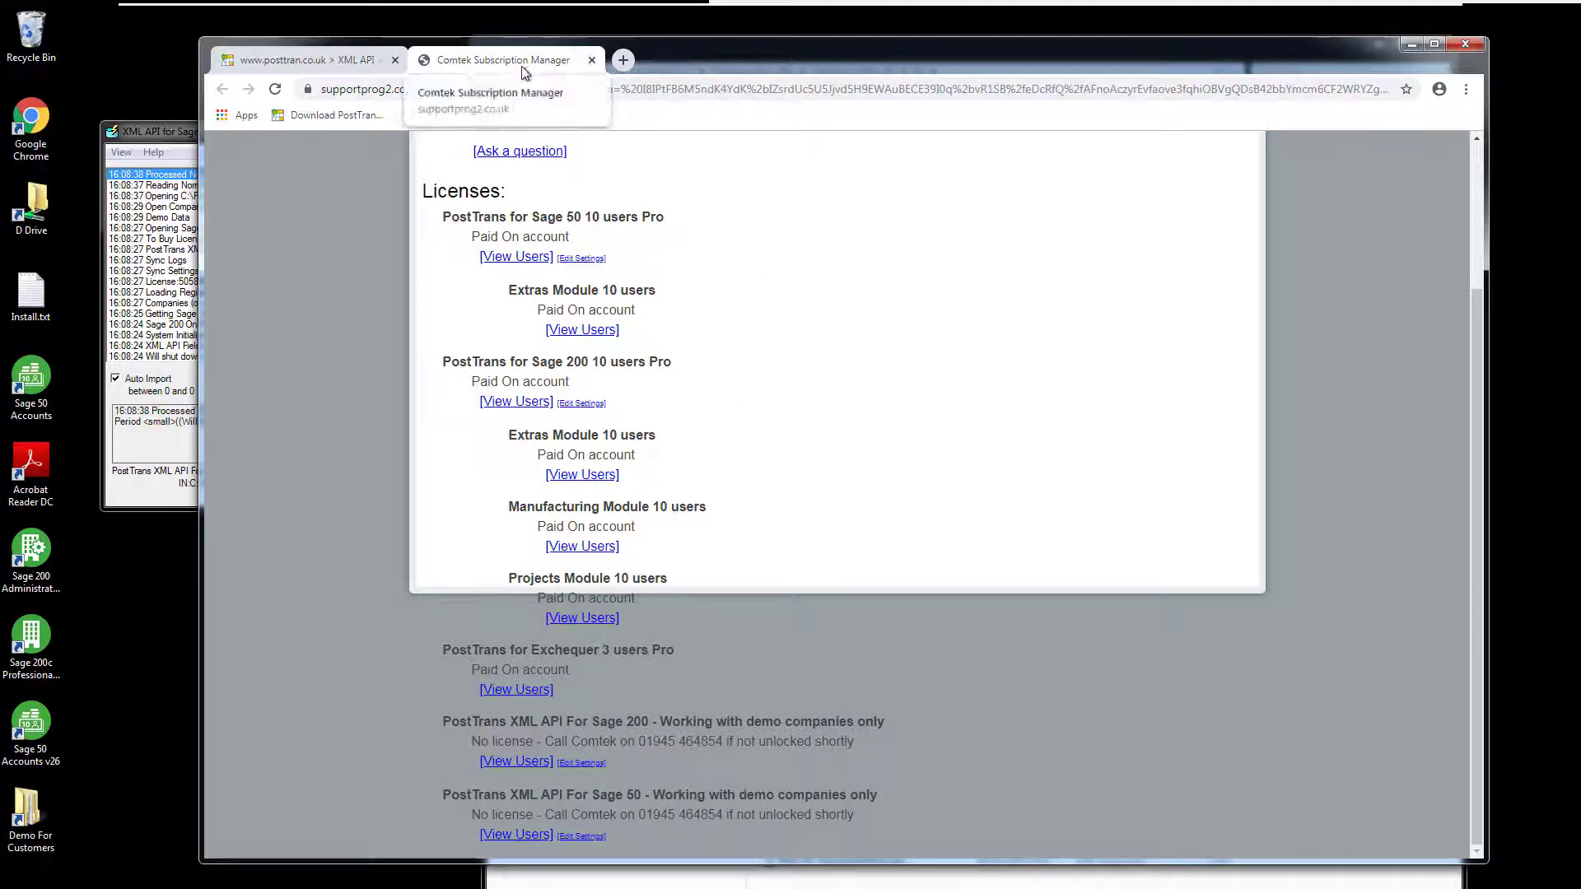
Step: Show the website's Download page for XML API for Sage 200, and return to the XML API program to display its help options
left_click(347, 66)
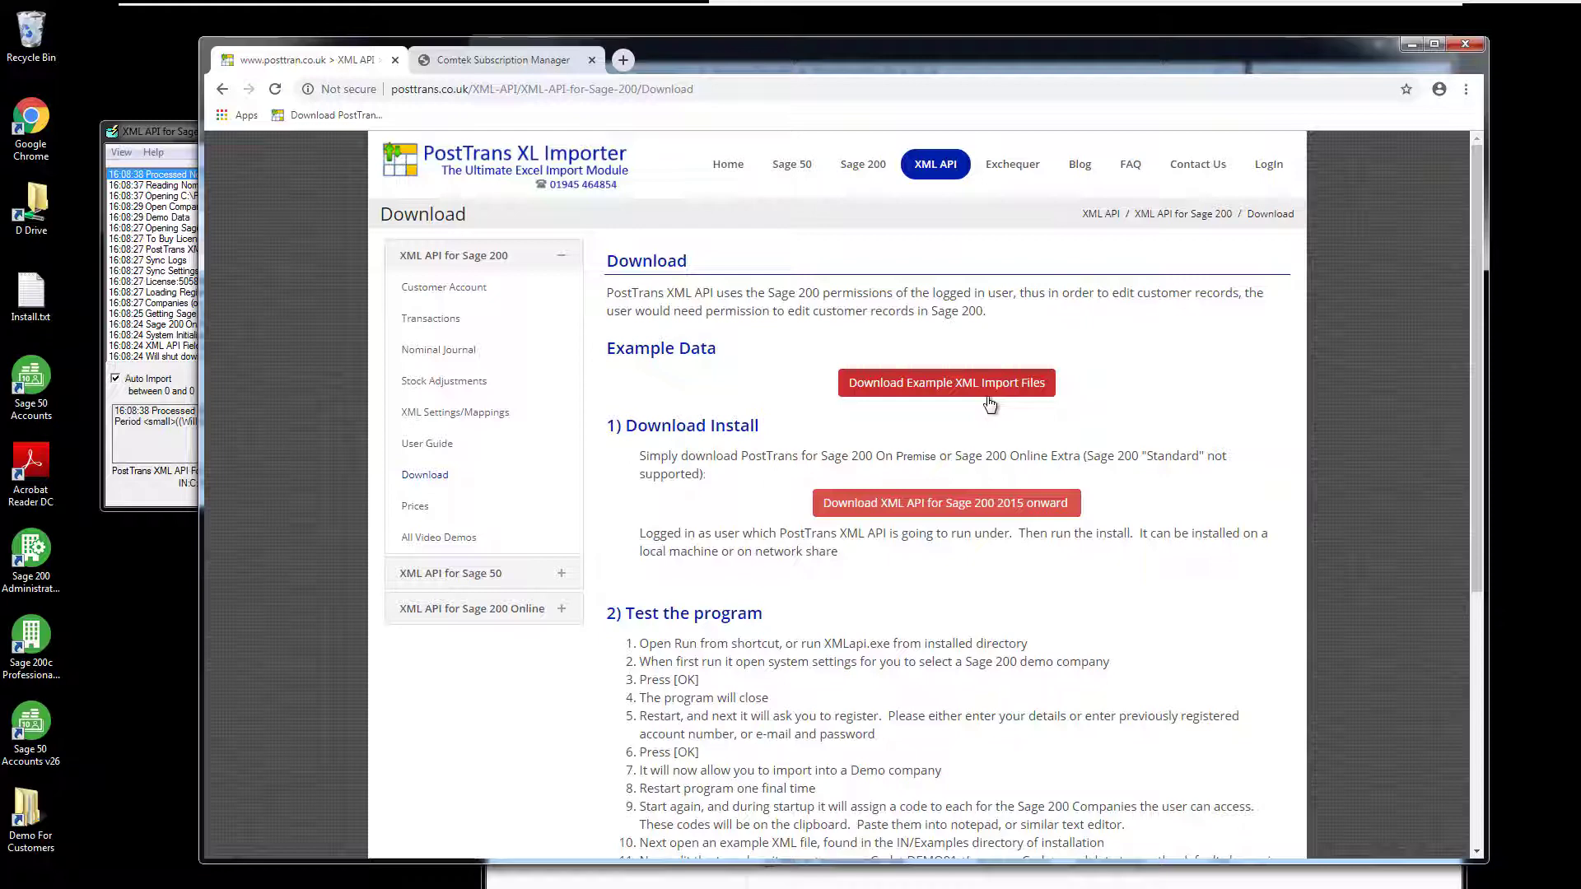
left_click(179, 150)
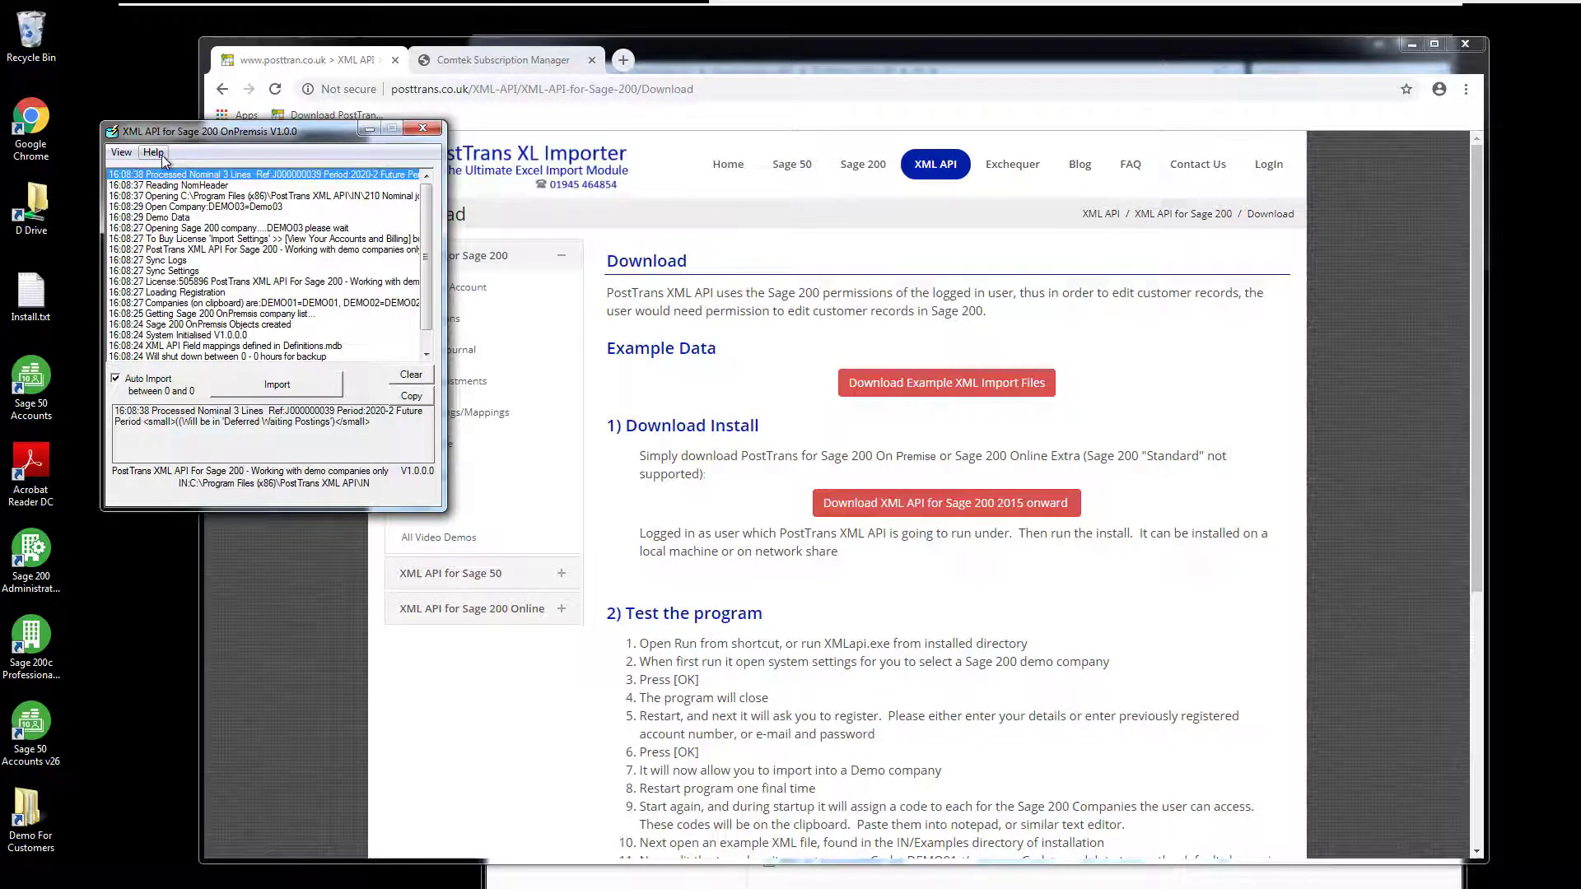
left_click(162, 157)
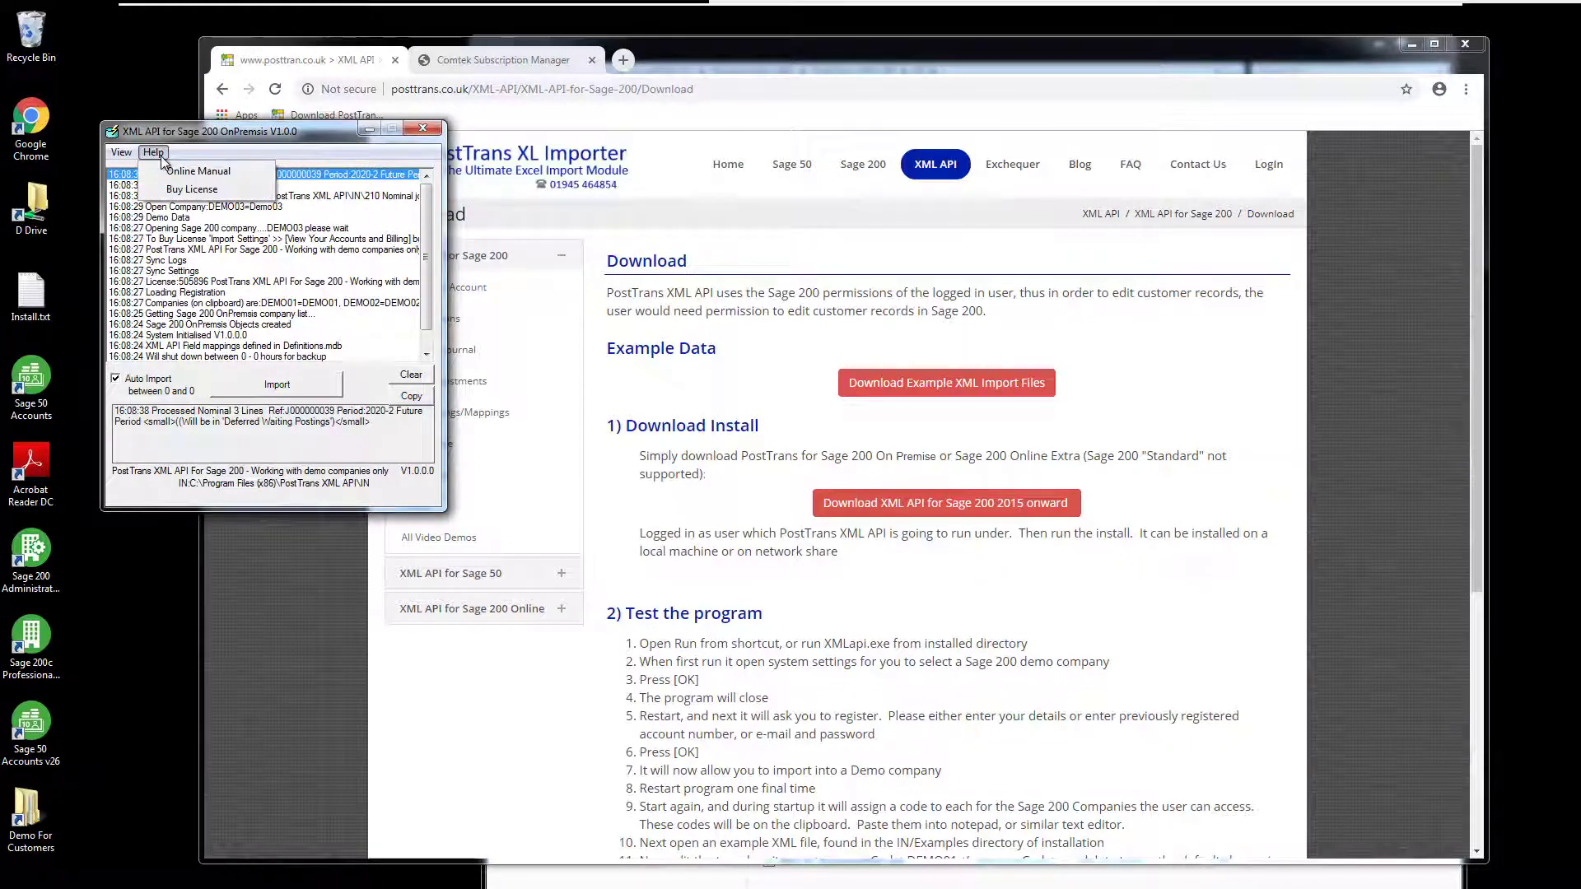